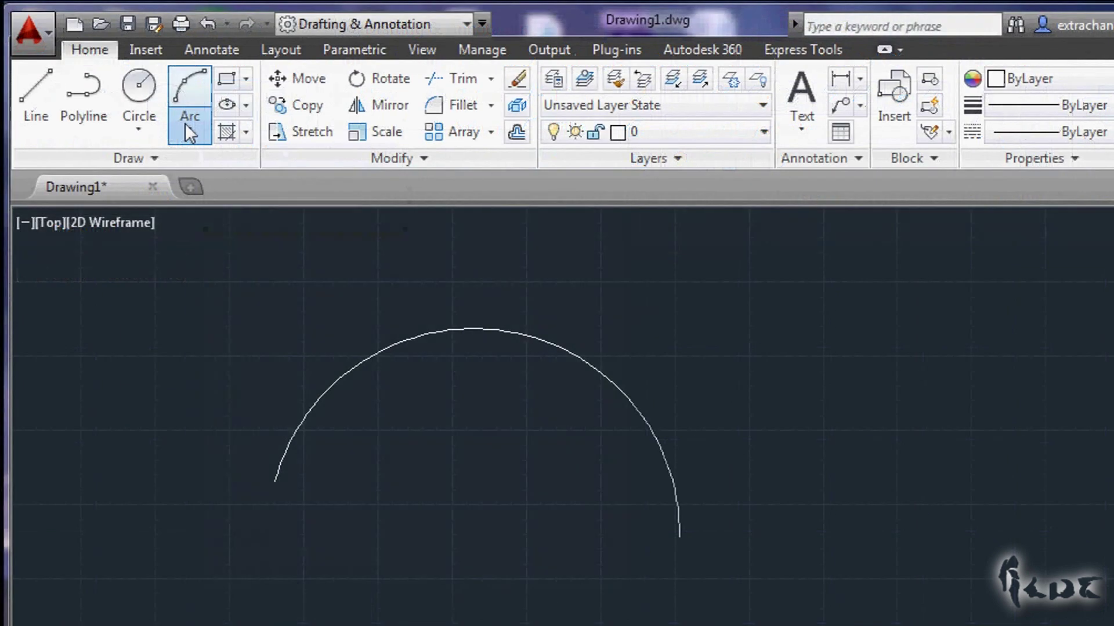
left_click(185, 127)
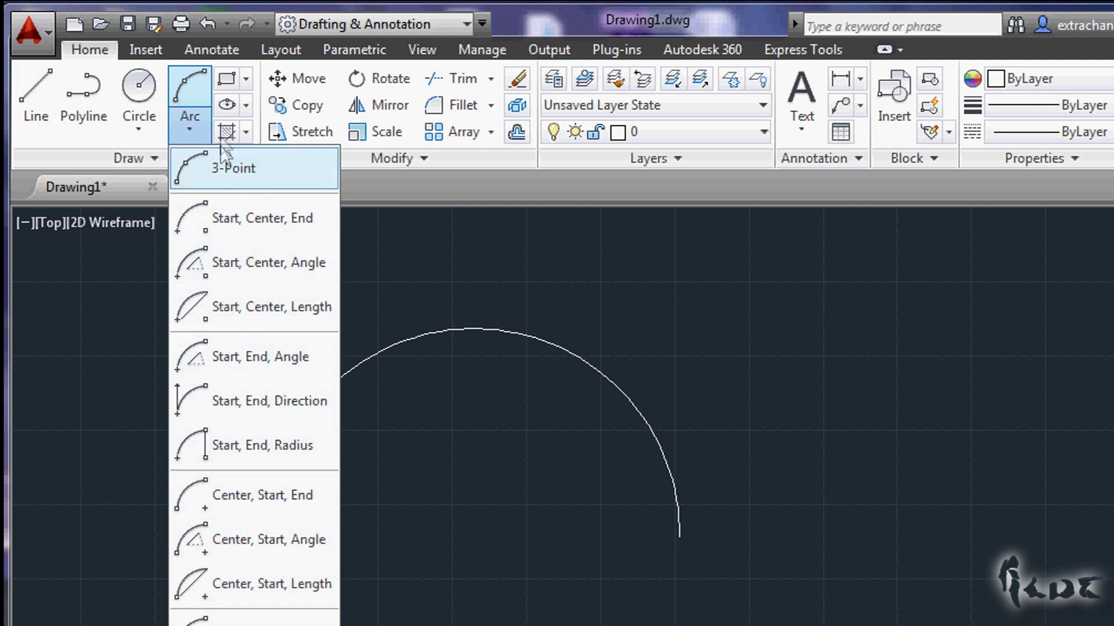
left_click(197, 128)
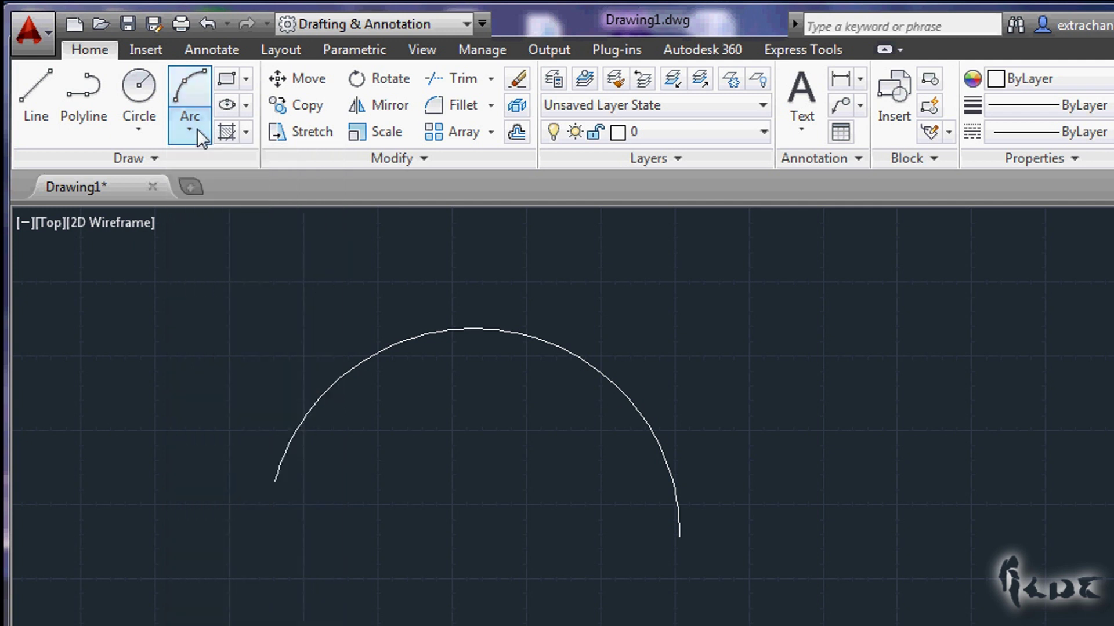
left_click(147, 129)
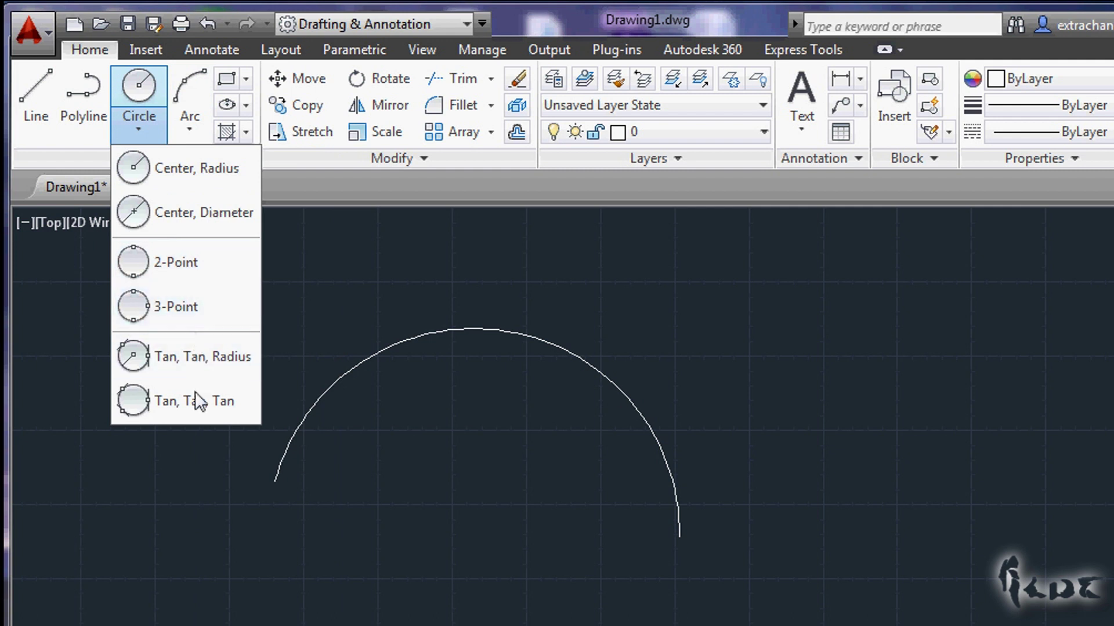
left_click(126, 124)
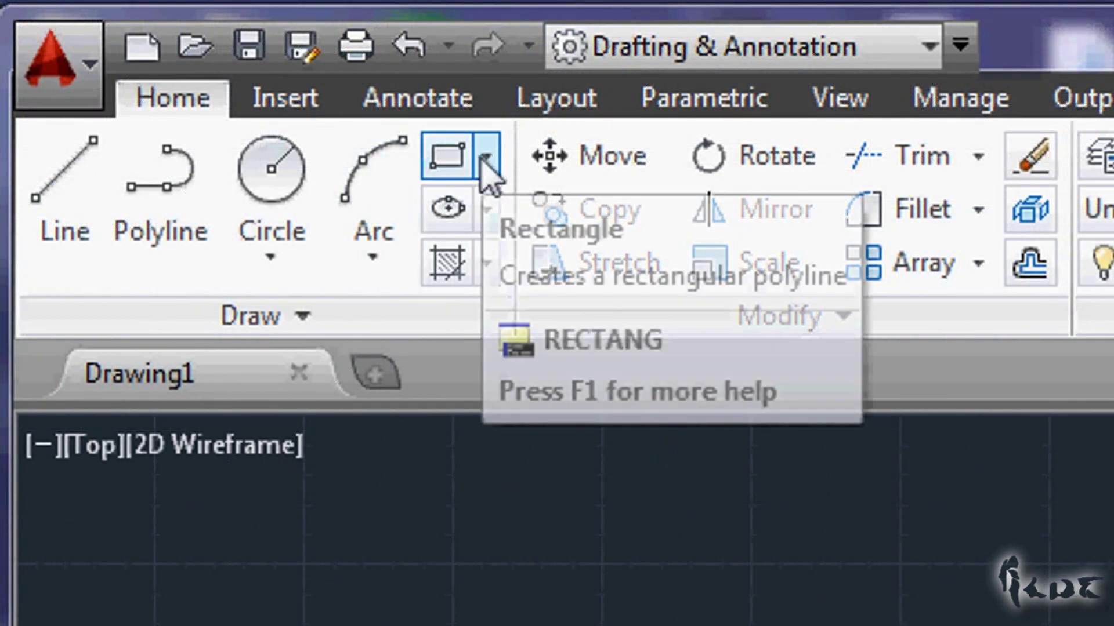
left_click(484, 158)
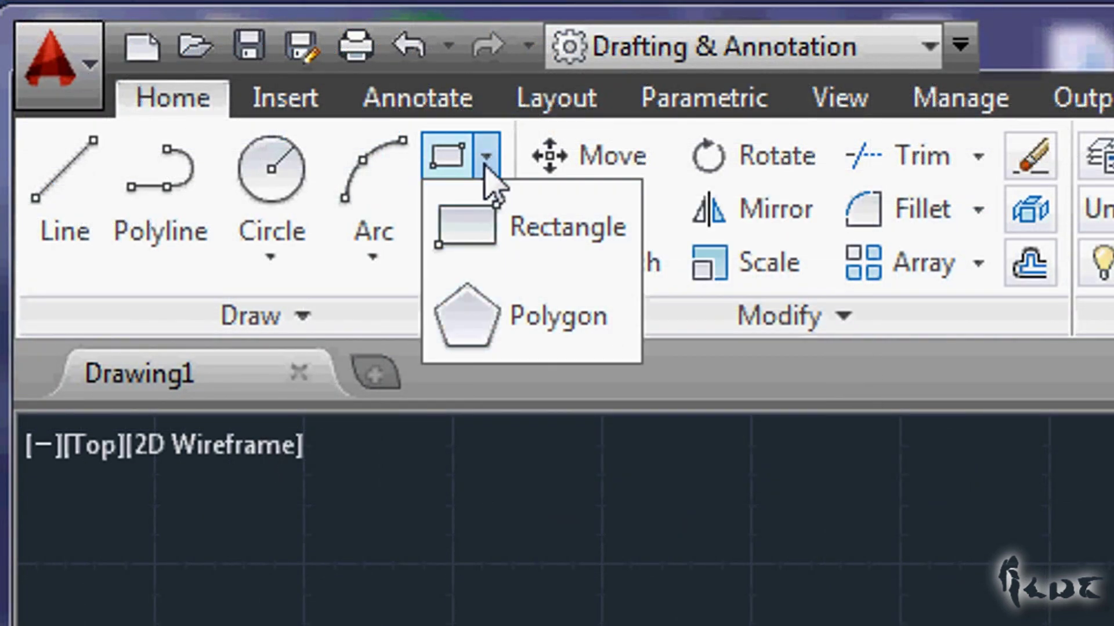
left_click(487, 171)
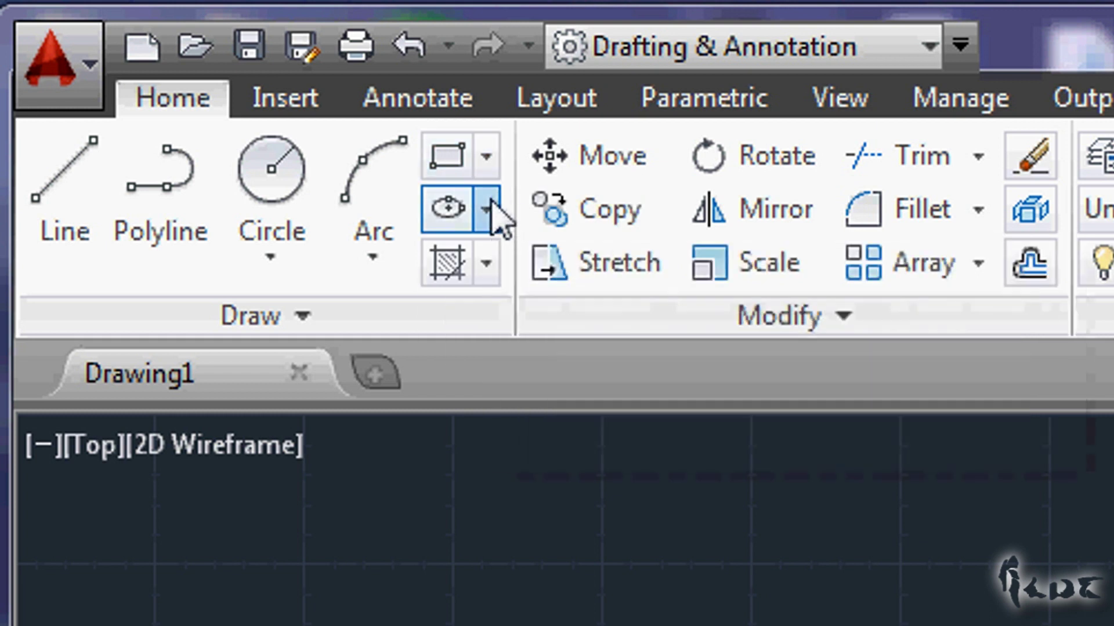
left_click(491, 203)
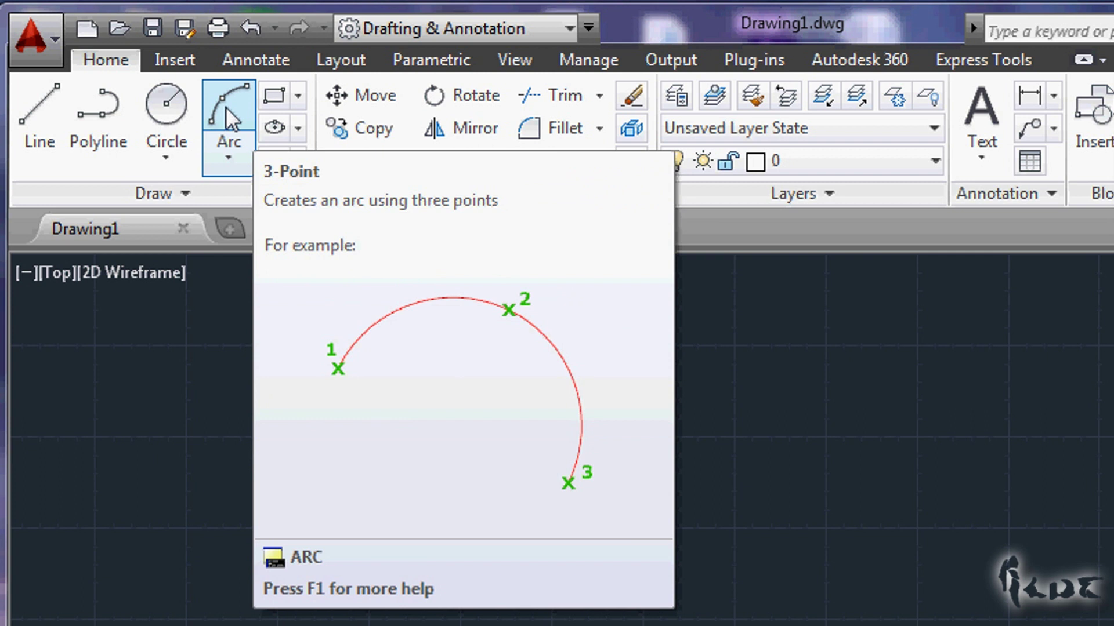
Draw a three-point arc across the upper drawing area, then browse the Arc and Circle drawing options
left_click(225, 107)
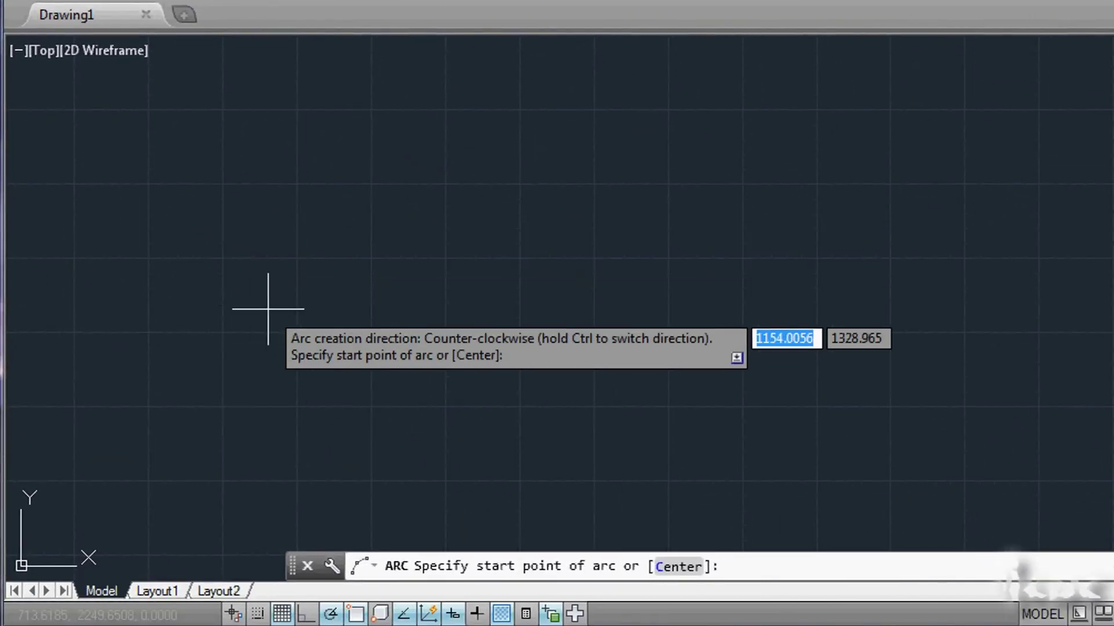
left_click(268, 309)
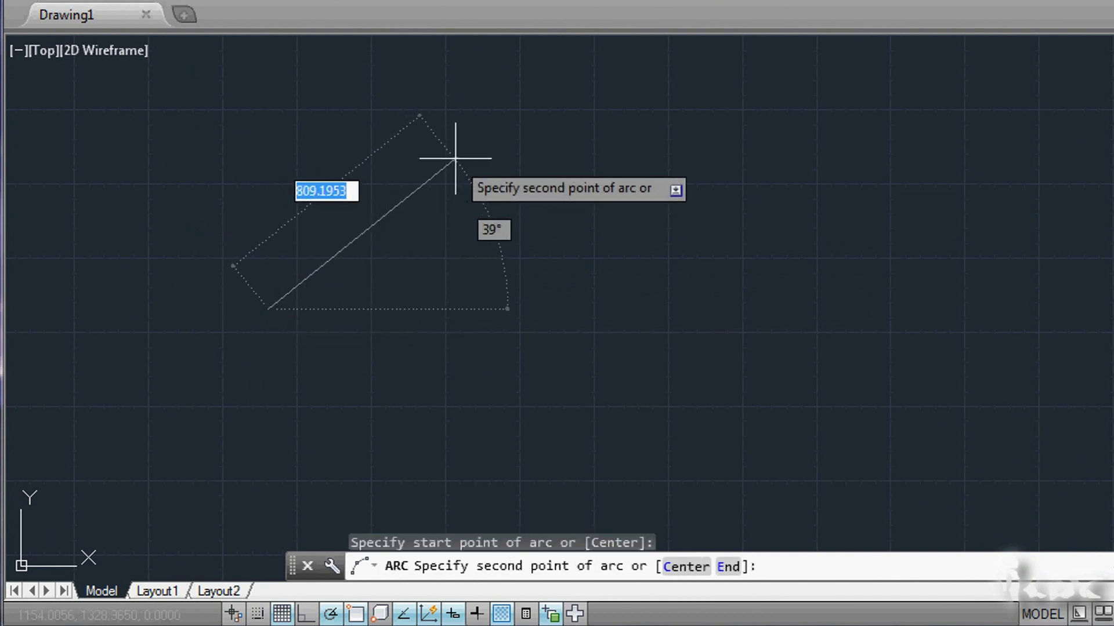
left_click(489, 156)
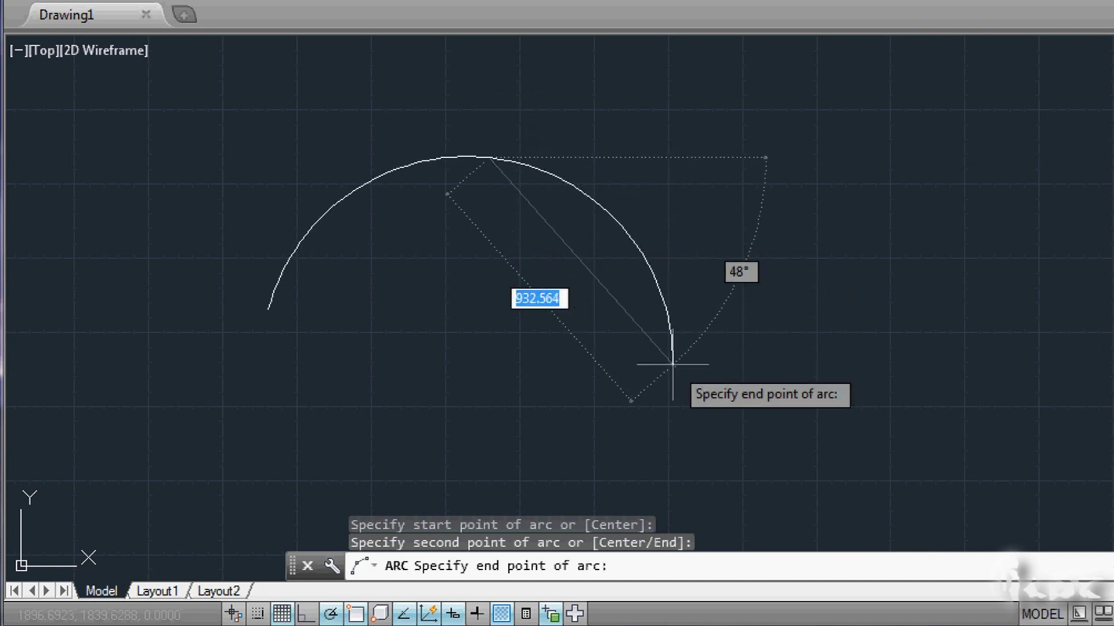
left_click(672, 364)
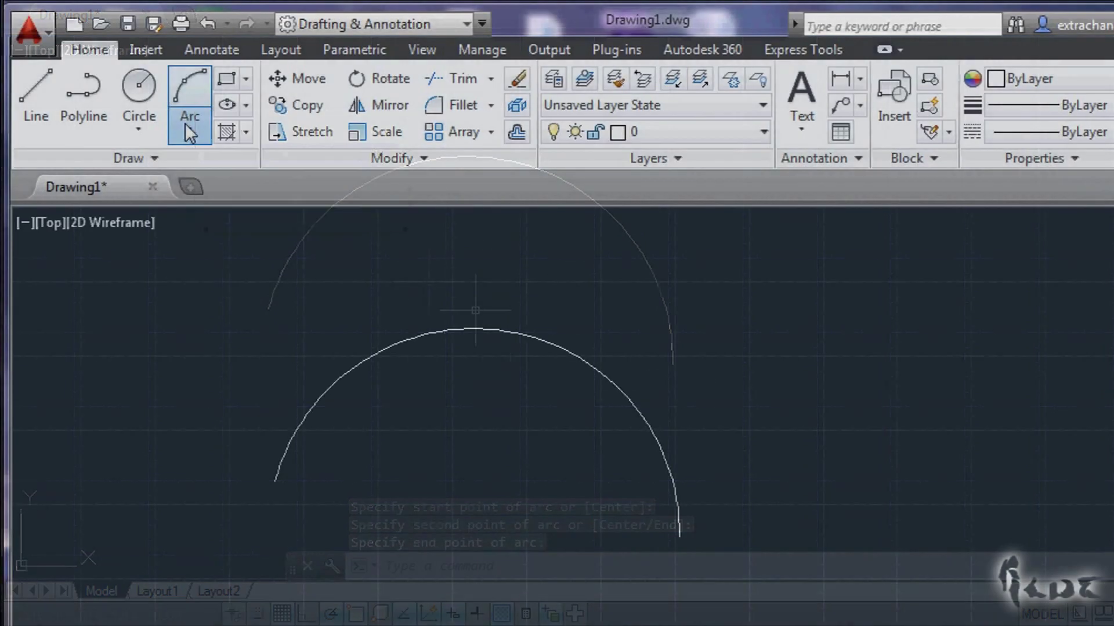
left_click(185, 123)
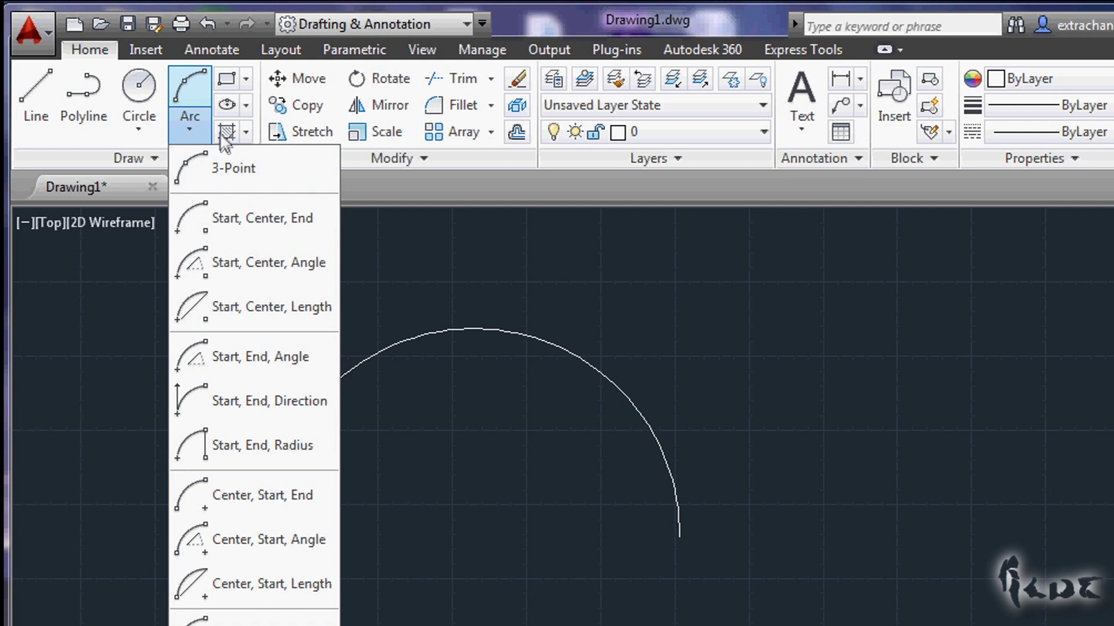
left_click(197, 129)
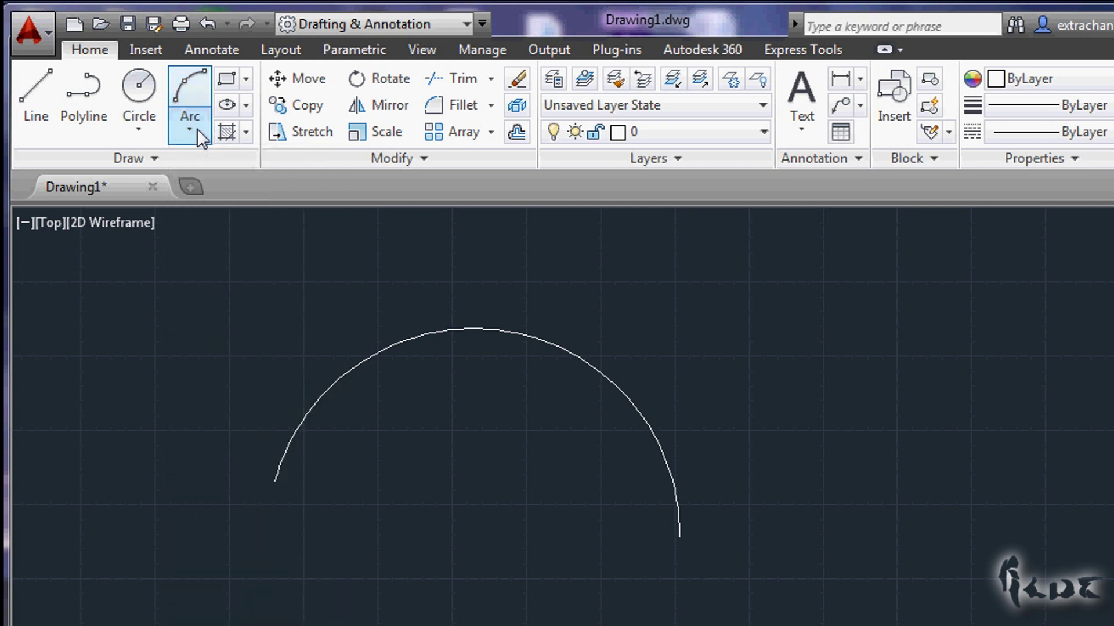
Draw connected line segments forming a triangle across the arc, then turn on snapping with F9 and restart LINE
left_click(147, 129)
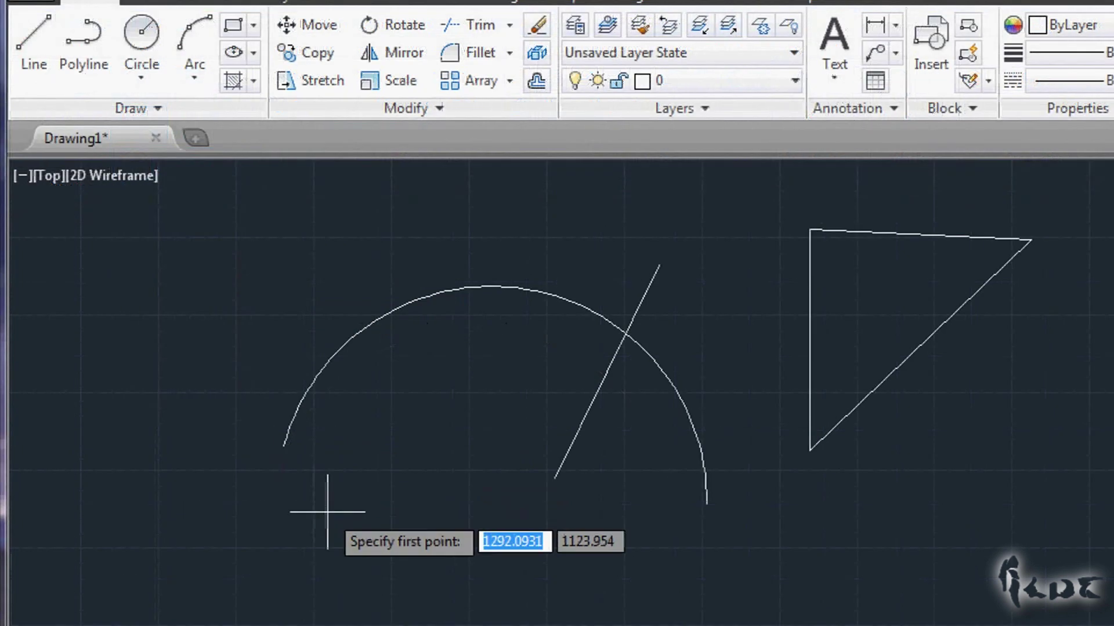
left_click(348, 542)
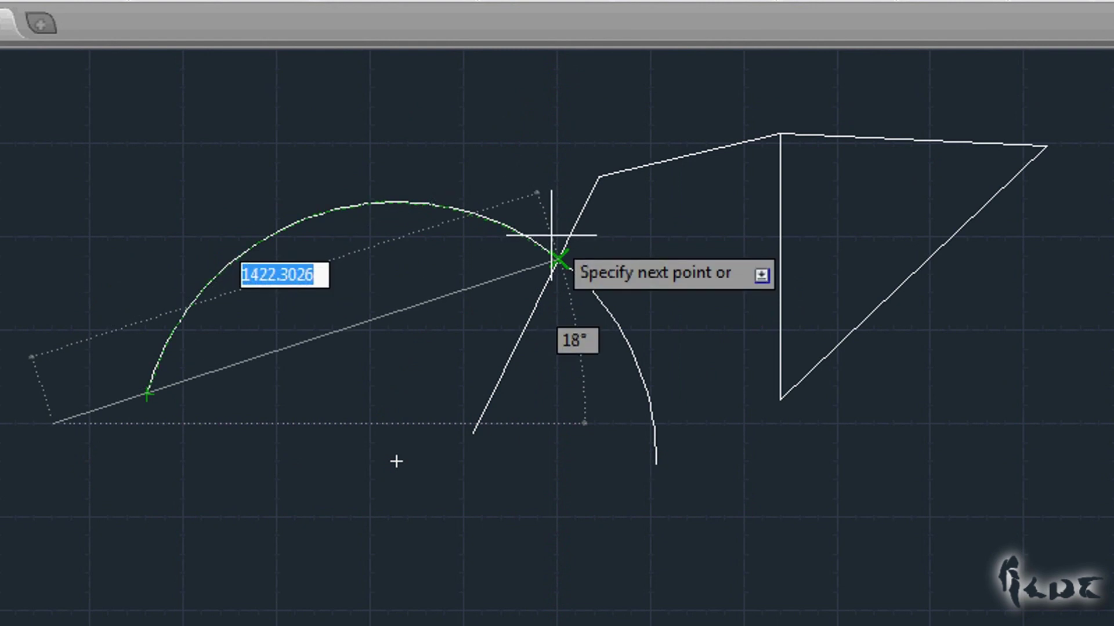
key("Escape")
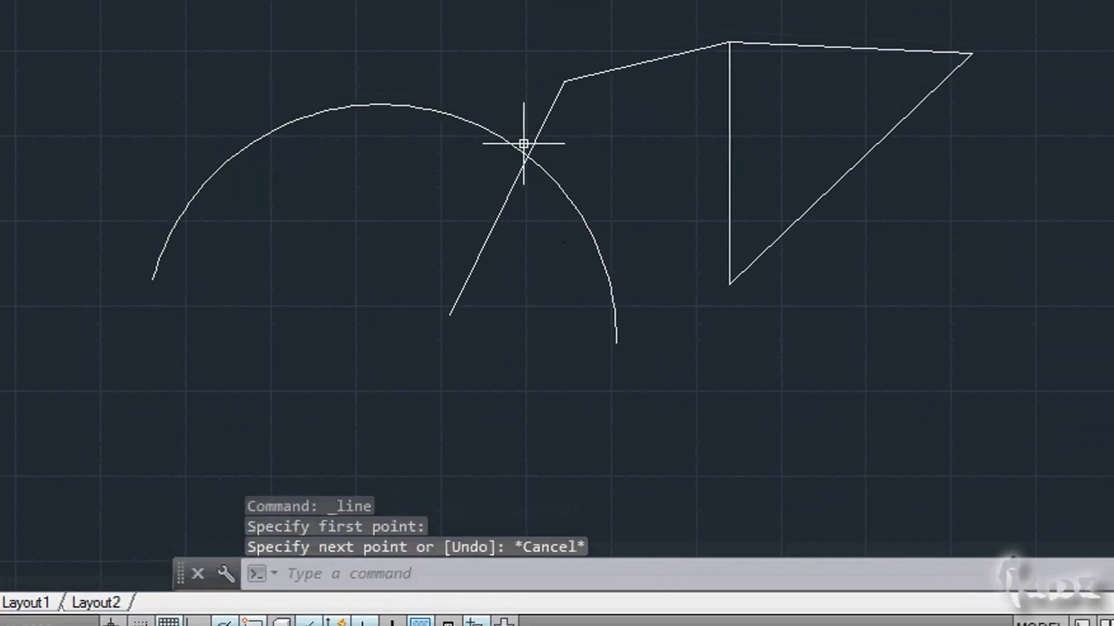
key("F9")
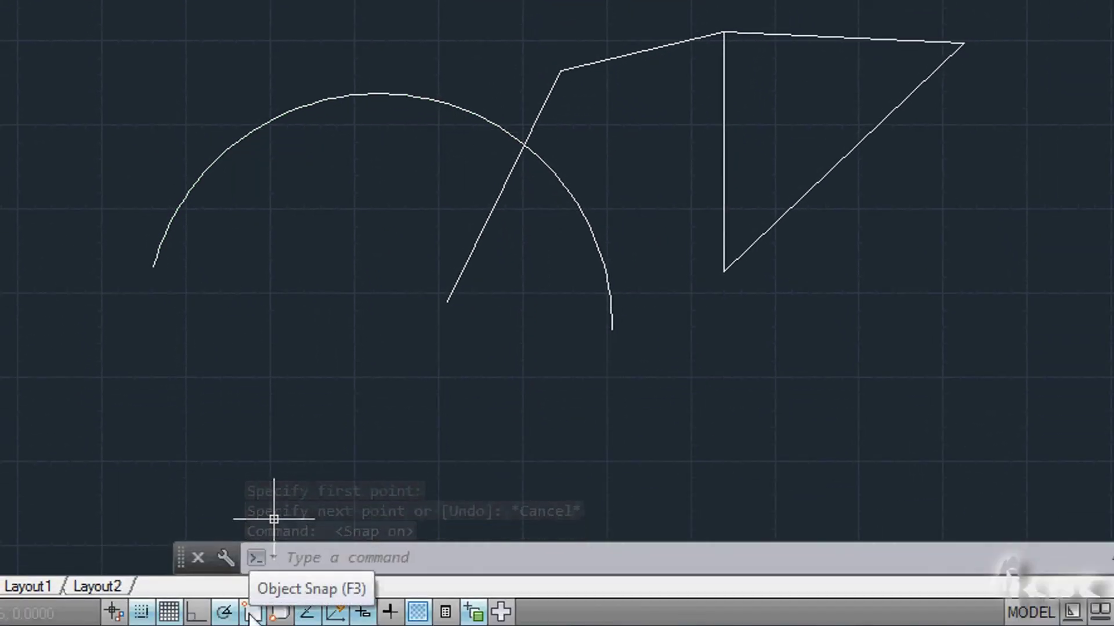
key("Return")
key("Return")
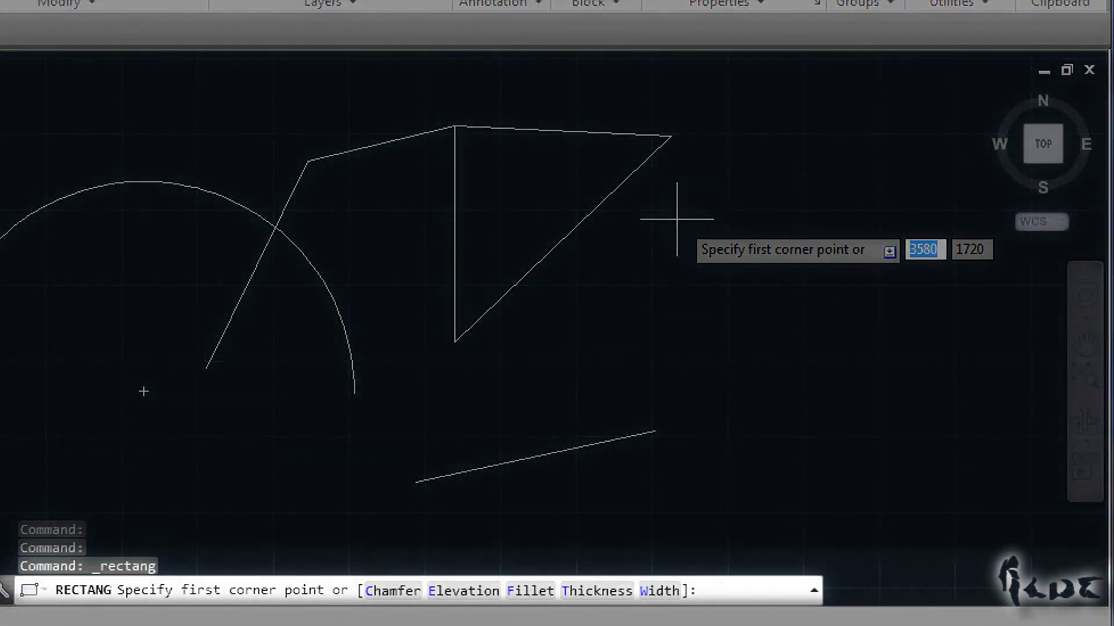
Draw a rectangle right of the triangle, tilting it with the R (Rotation) option
left_click(676, 219)
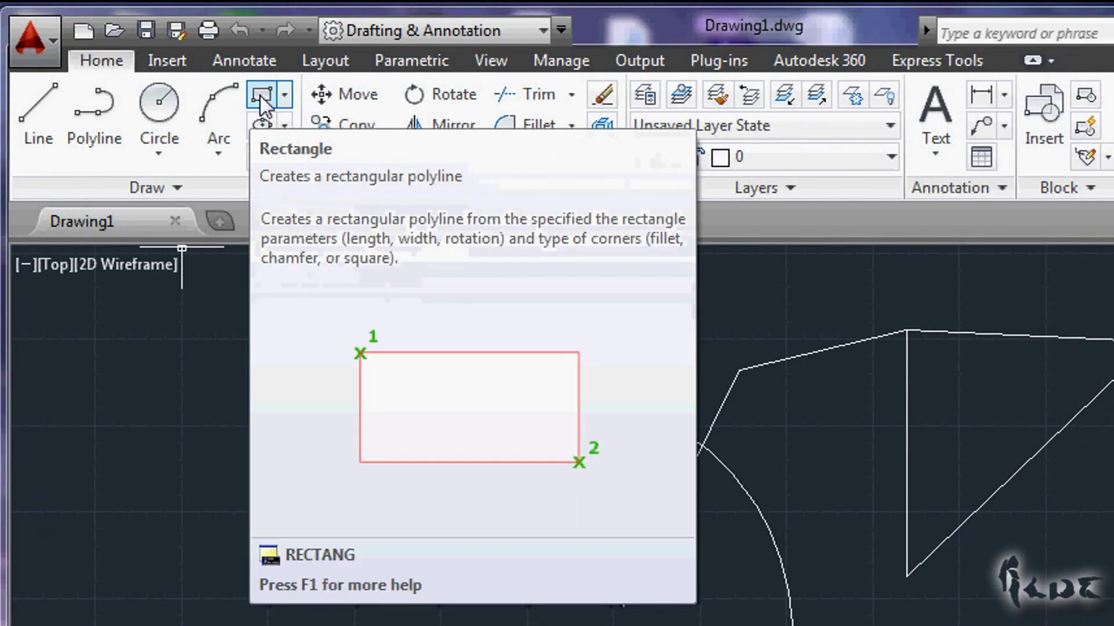
left_click(263, 100)
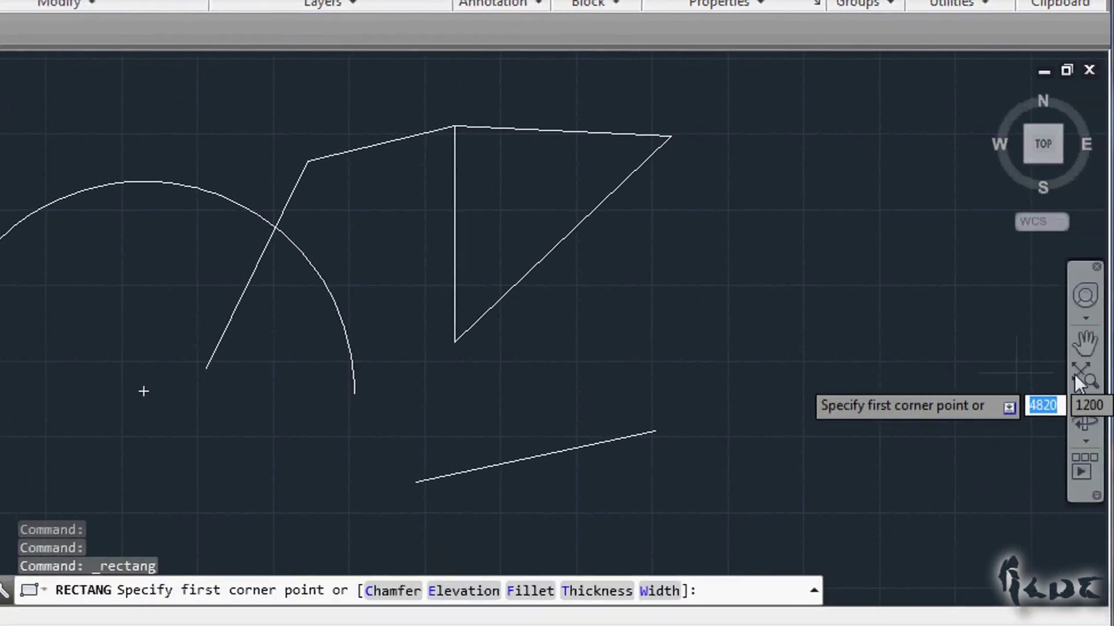
left_click(676, 219)
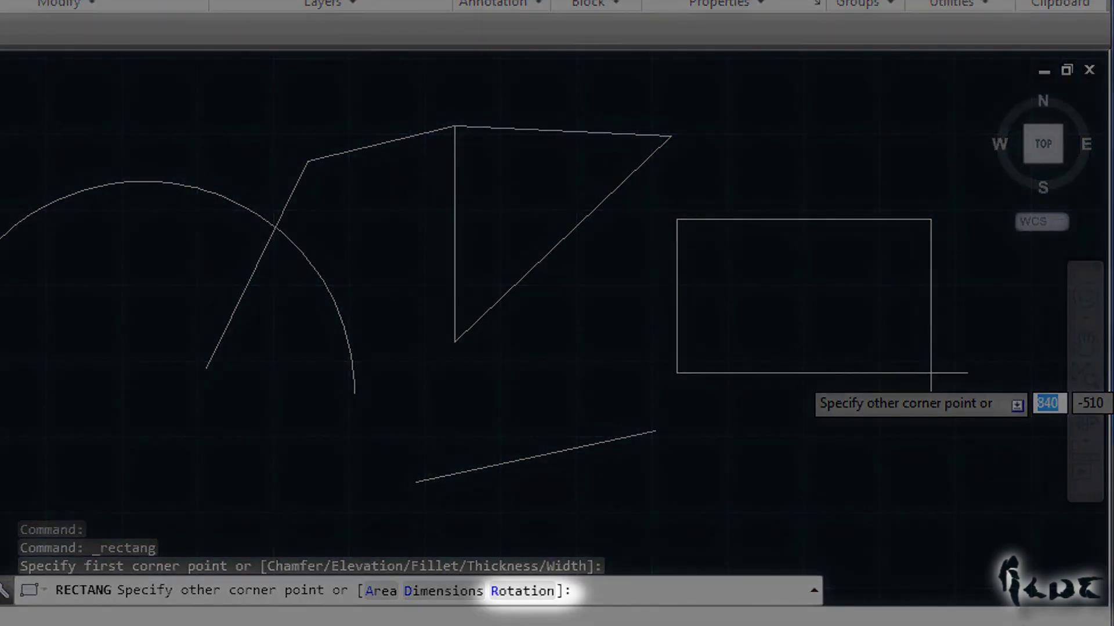
type("r")
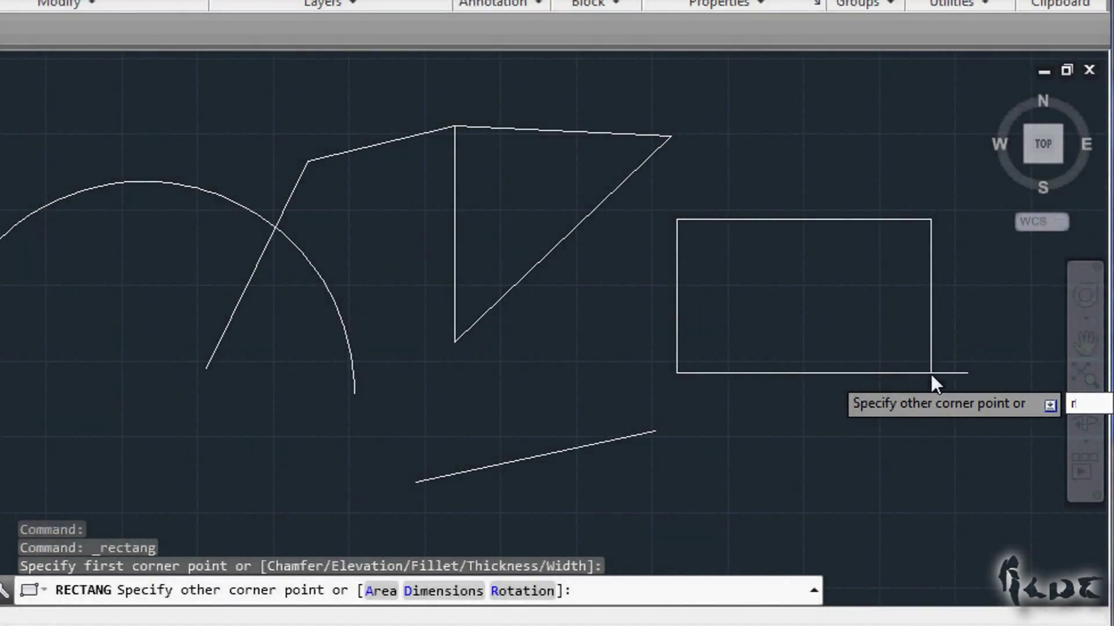
key("Return")
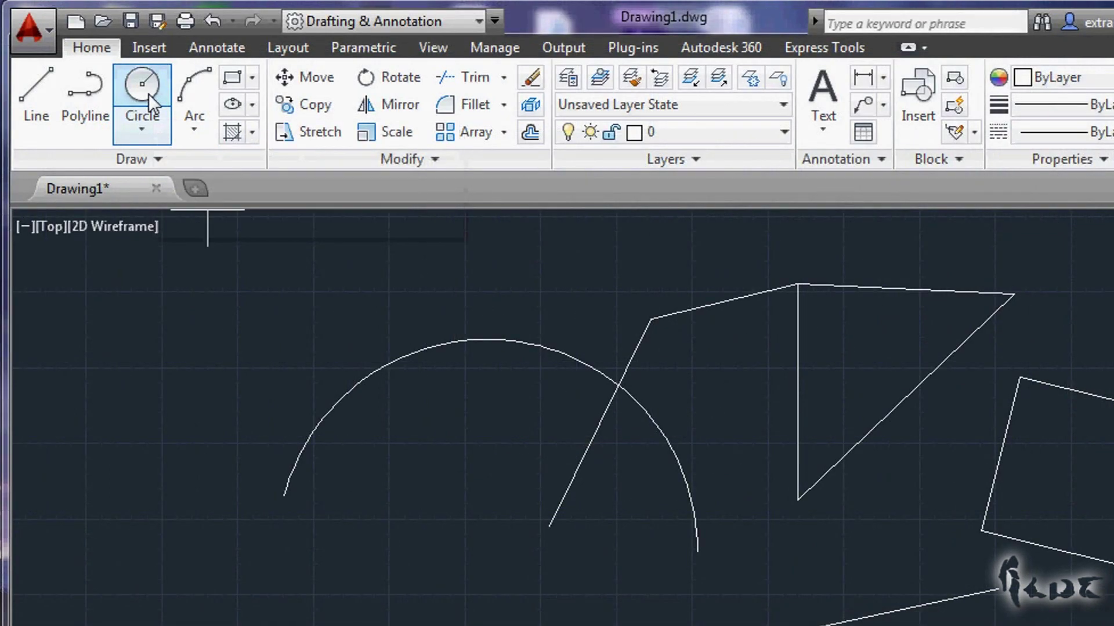
left_click(146, 93)
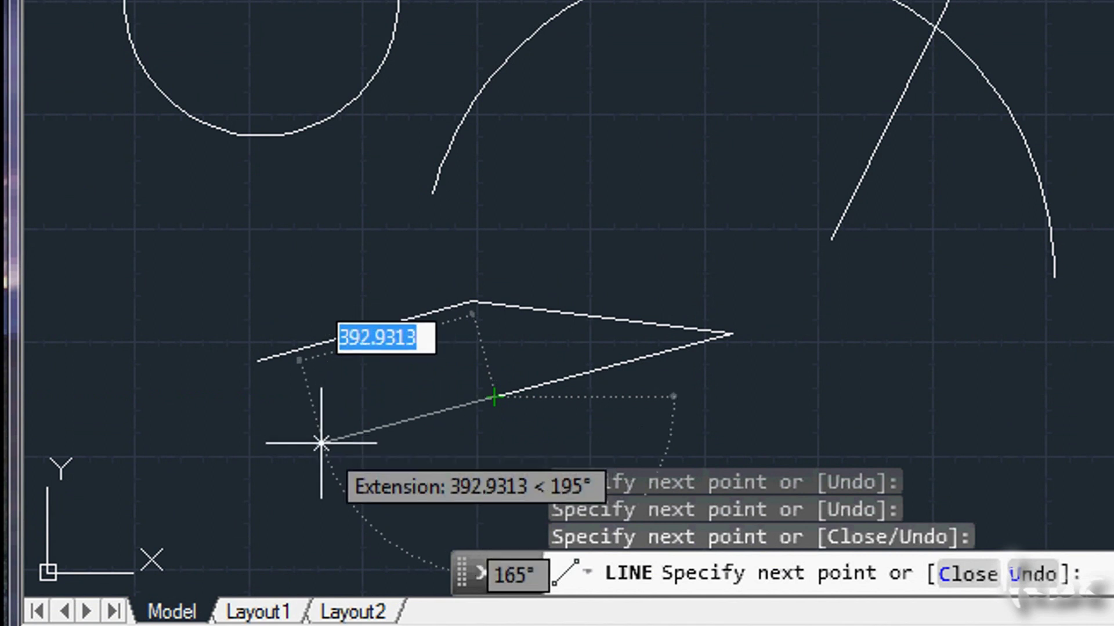
Cancel the line in progress and run the ARC command from the command line
key("Escape")
key("Escape")
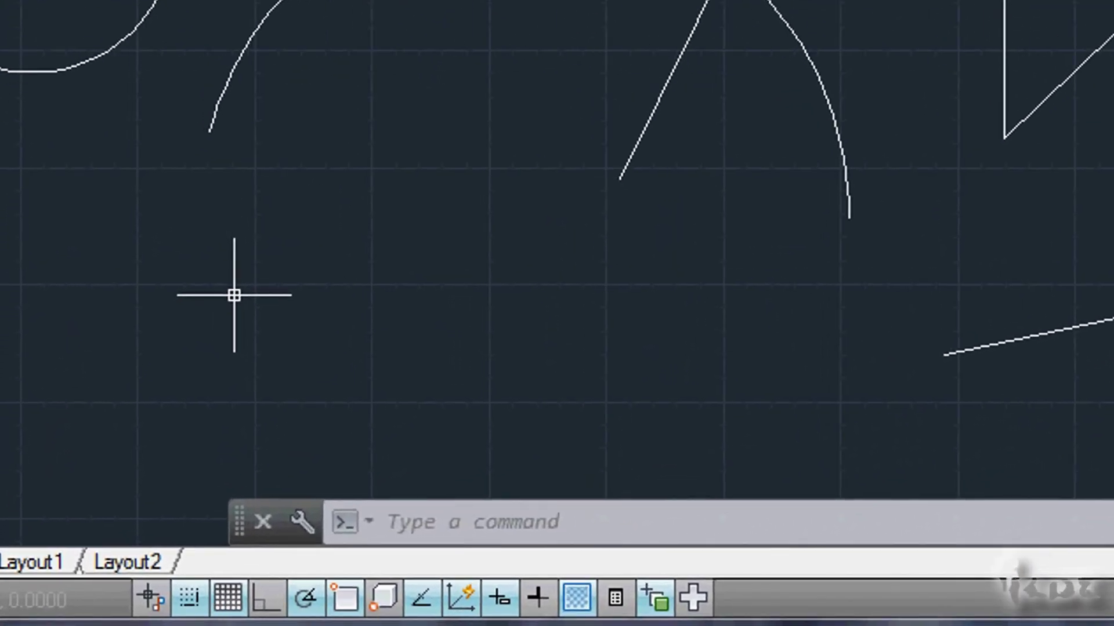
type("ERASE")
key("BackSpace")
key("BackSpace")
key("BackSpace")
key("BackSpace")
key("BackSpace")
type("ARC")
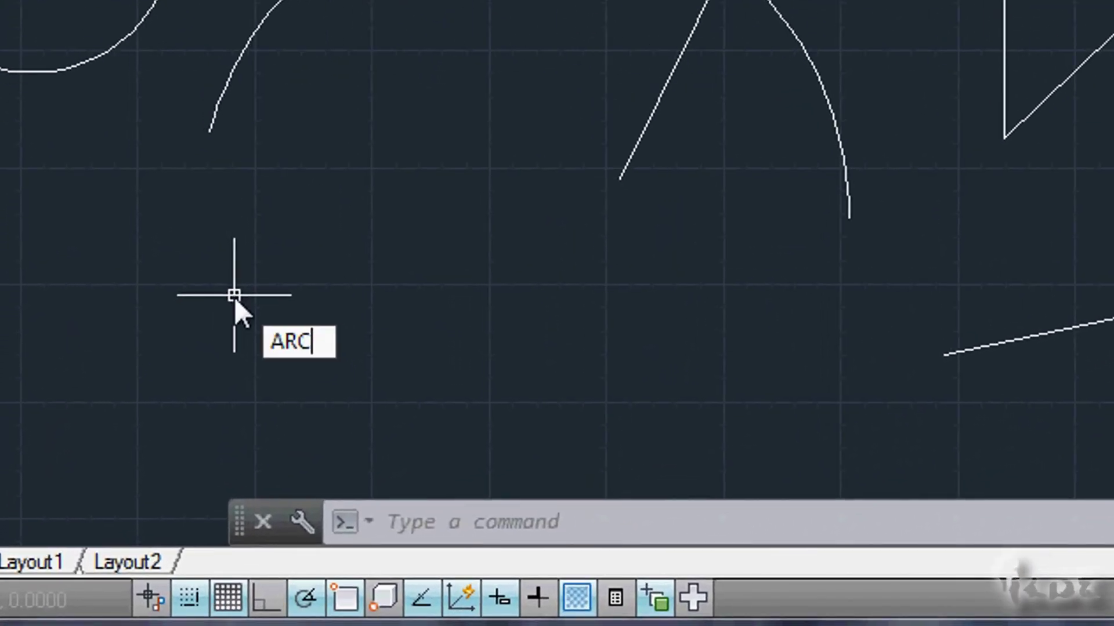
key("Up")
key("Up")
key("Up")
key("Up")
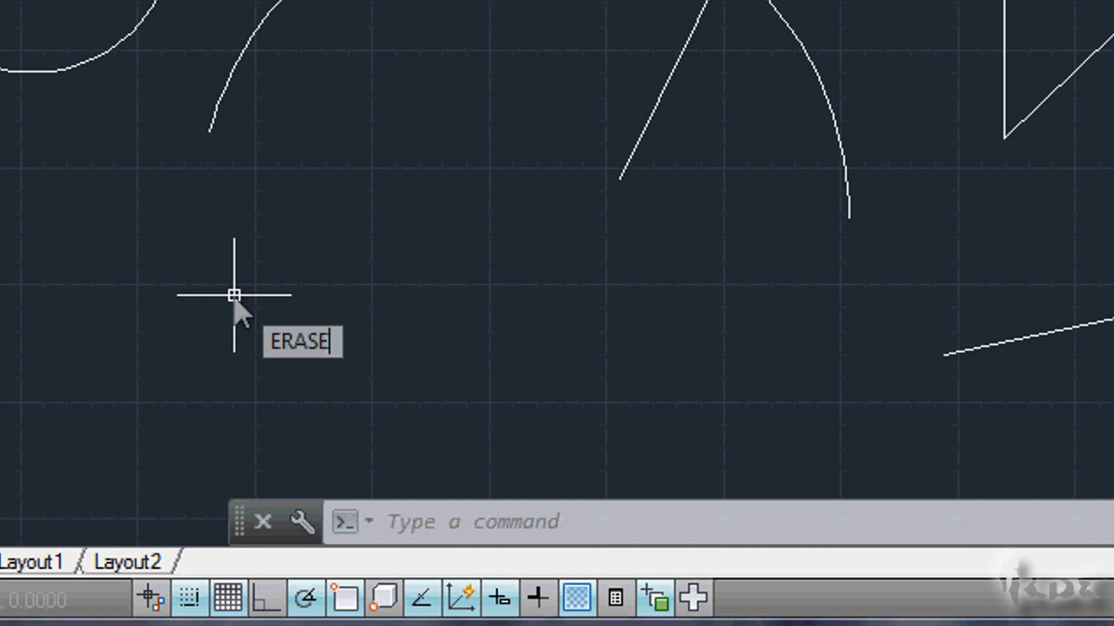
key("BackSpace")
key("BackSpace")
key("BackSpace")
key("BackSpace")
key("BackSpace")
key("Up")
key("Up")
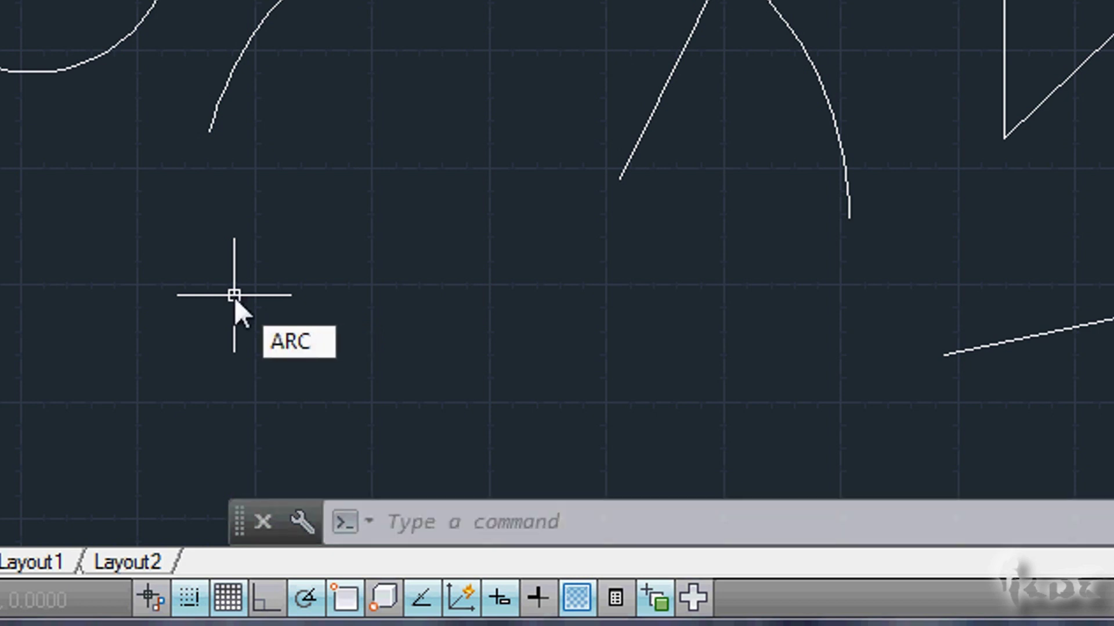
key("Return")
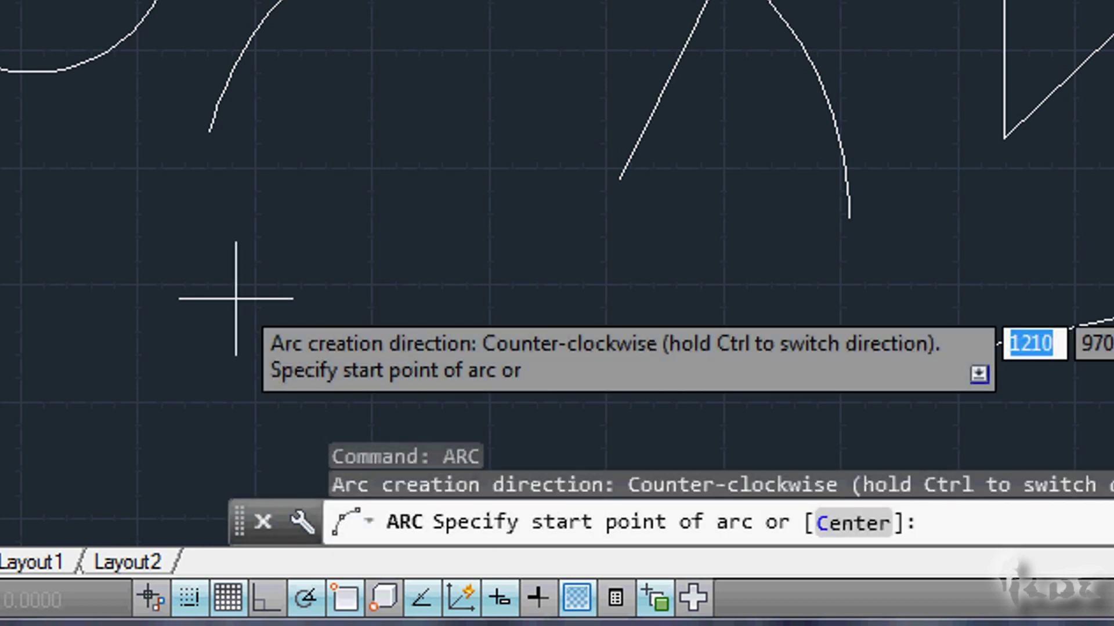
Draw a small arc at the lower left with a chord length of 34.4
left_click(69, 339)
left_click(186, 301)
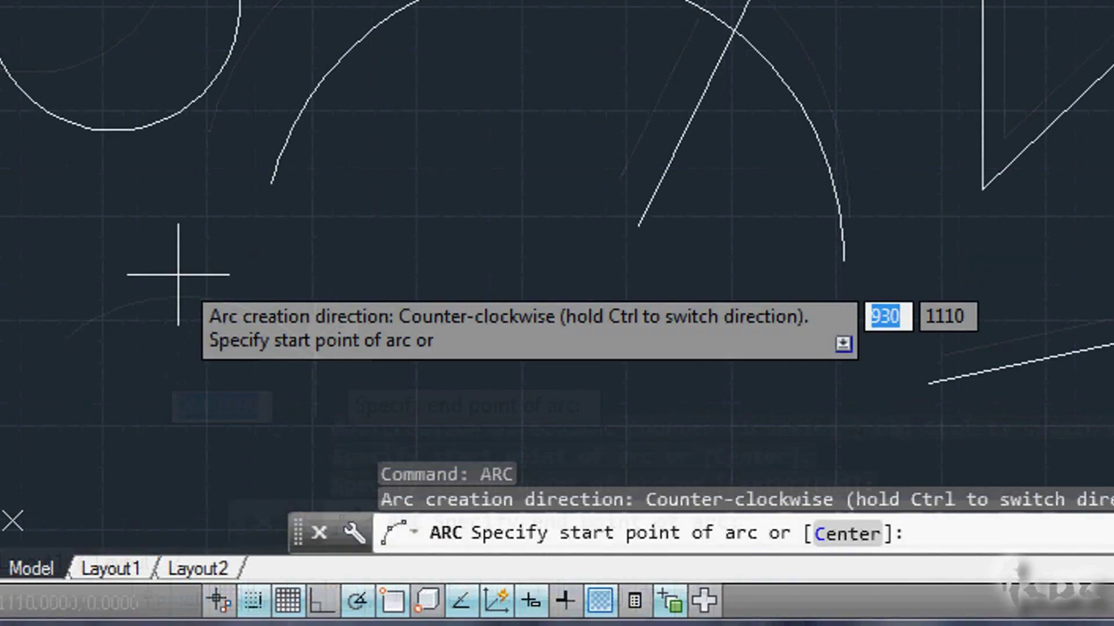
left_click(101, 383)
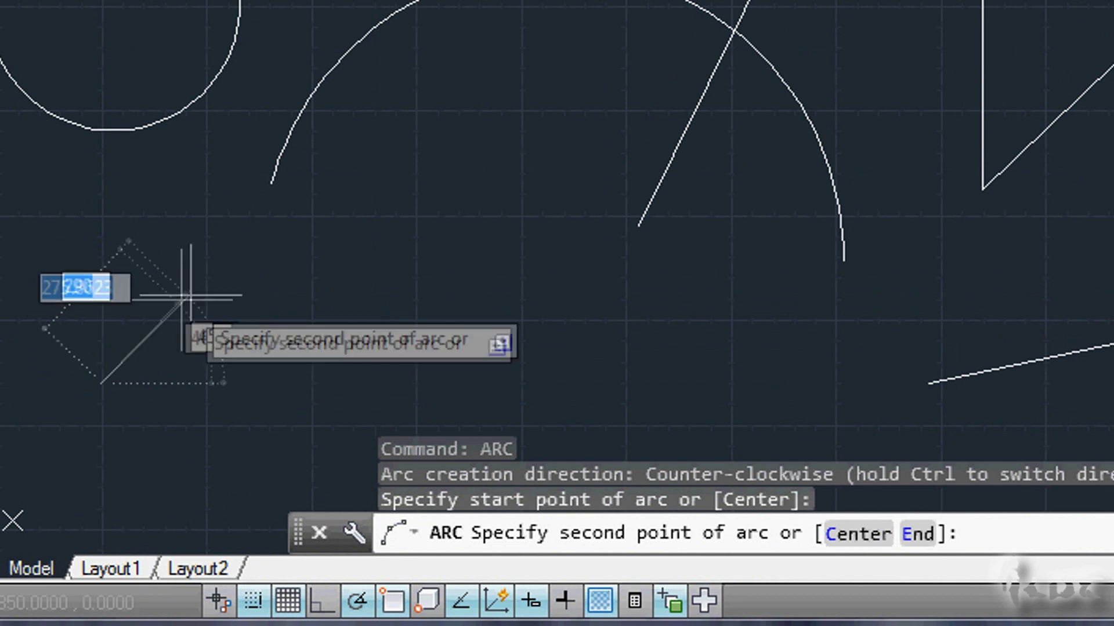
left_click(239, 281)
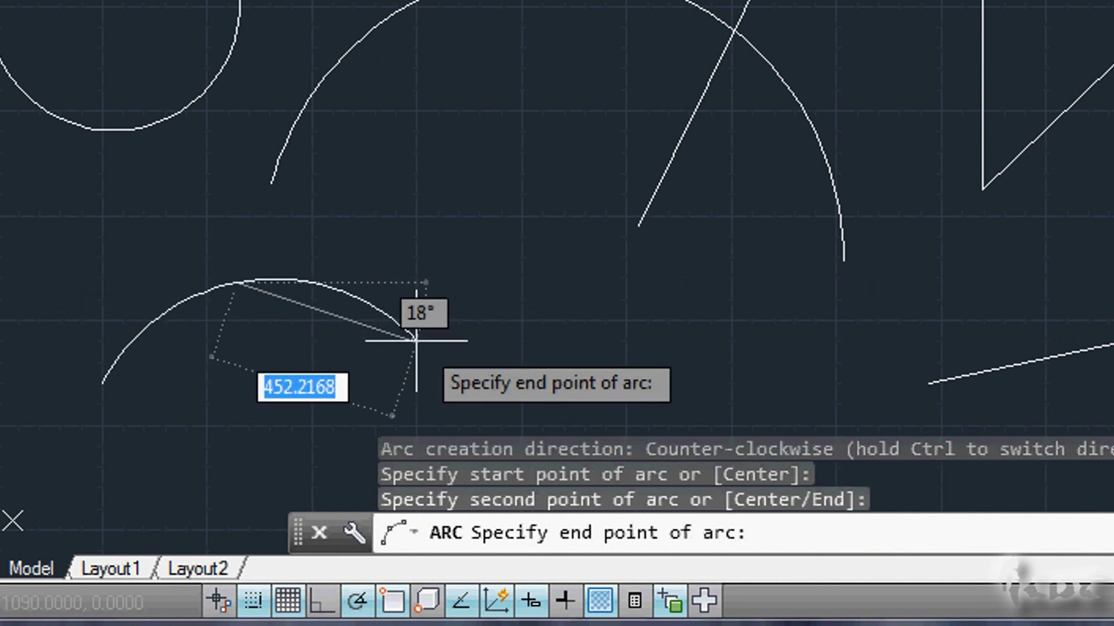
key("BackSpace")
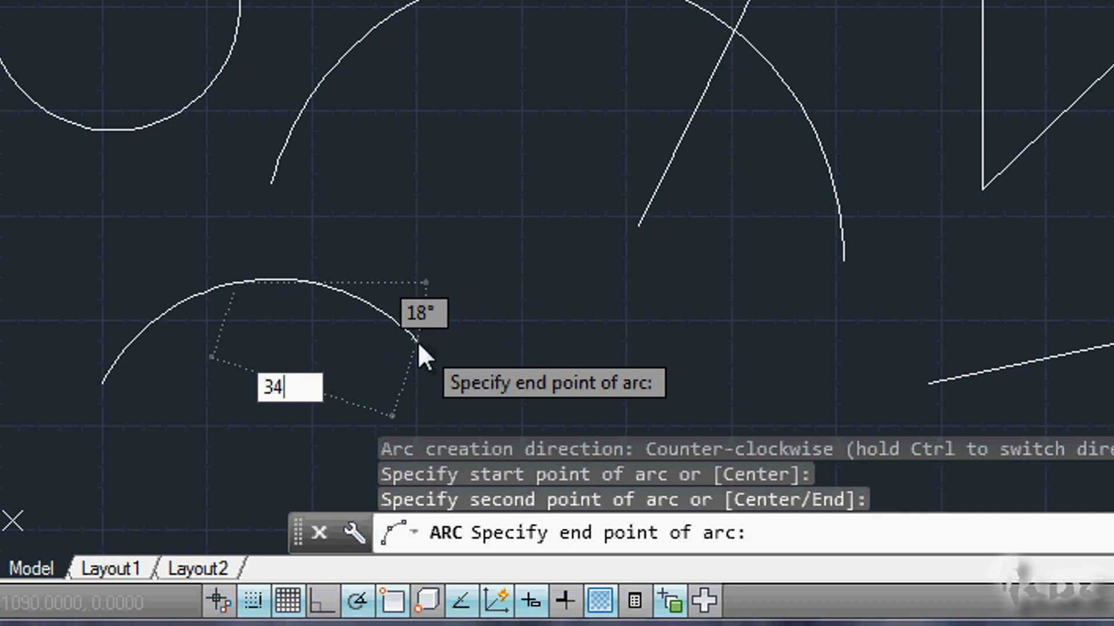
key("Return")
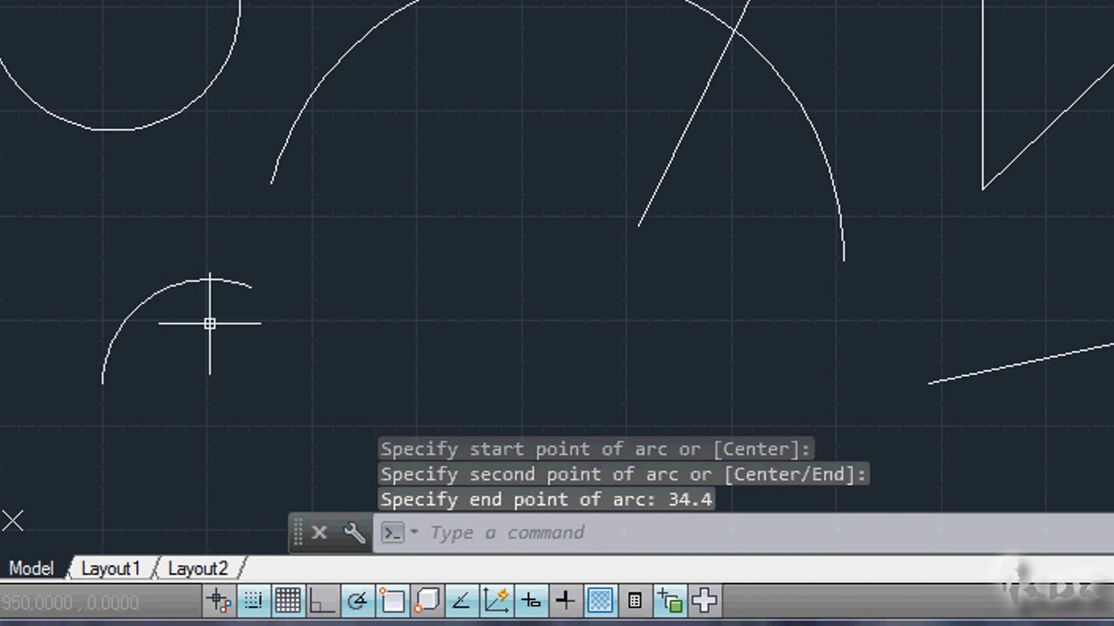
Start a polyline with PL and place its first point
type("pl")
key("Return")
left_click(383, 378)
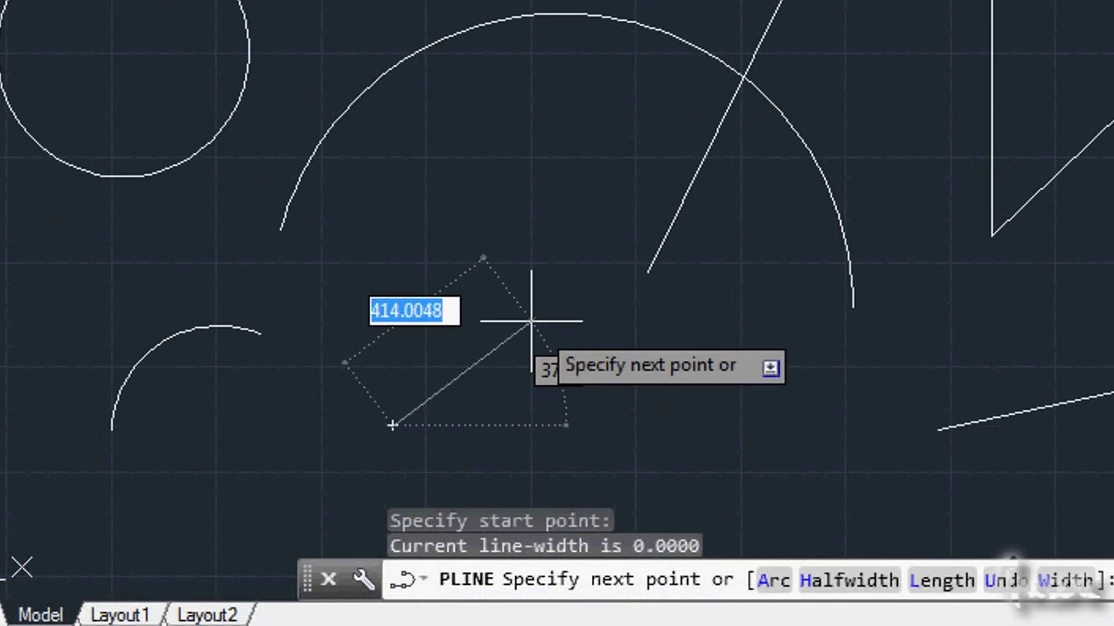
Browse the polyline options, then cancel the unfinished polyline
key("Down")
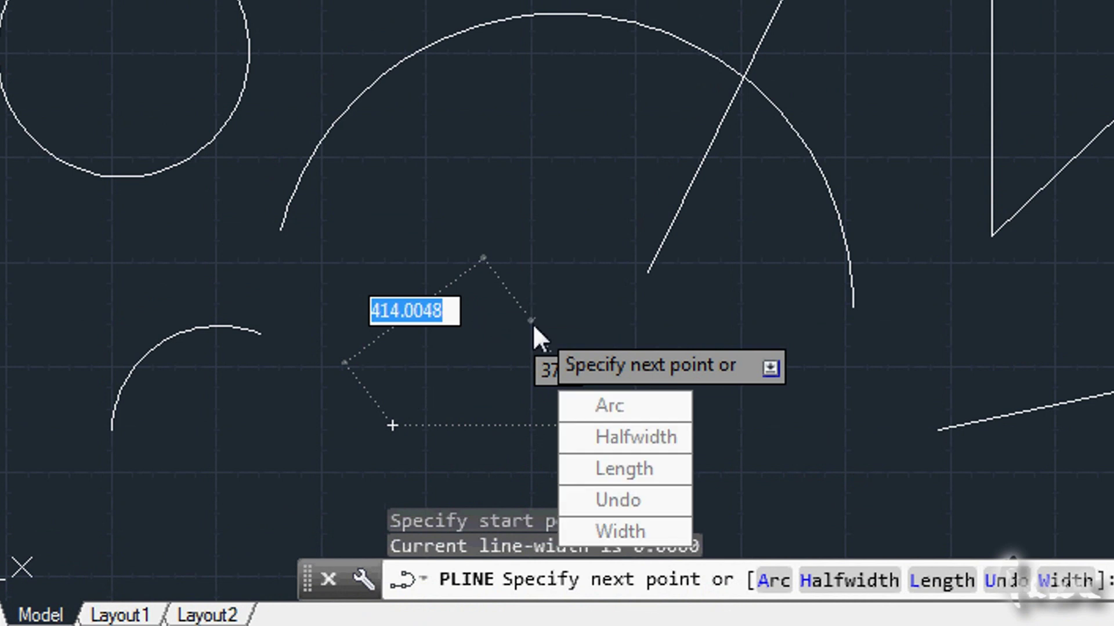
key("Down")
key("Down")
key("Down")
key("Down")
key("Down")
key("Up")
key("Up")
key("Up")
key("Up")
key("Down")
key("Down")
key("Down")
key("Escape")
left_click(437, 323)
key("Escape")
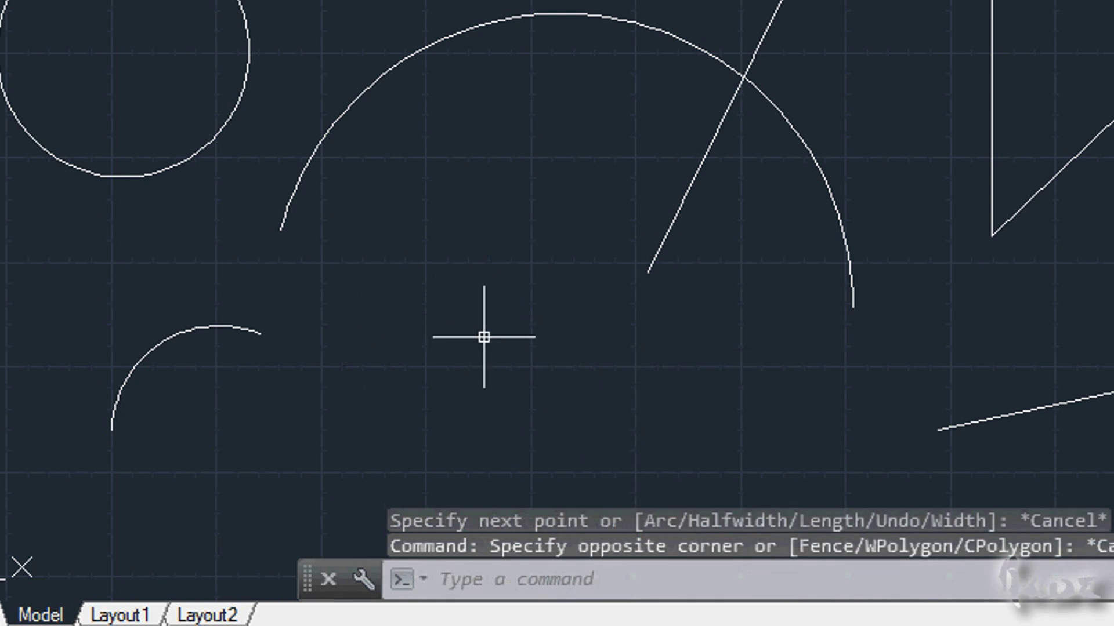
Use DELETE to remove the small arc, lower line and rotated rectangle, then delete the circle
type("D")
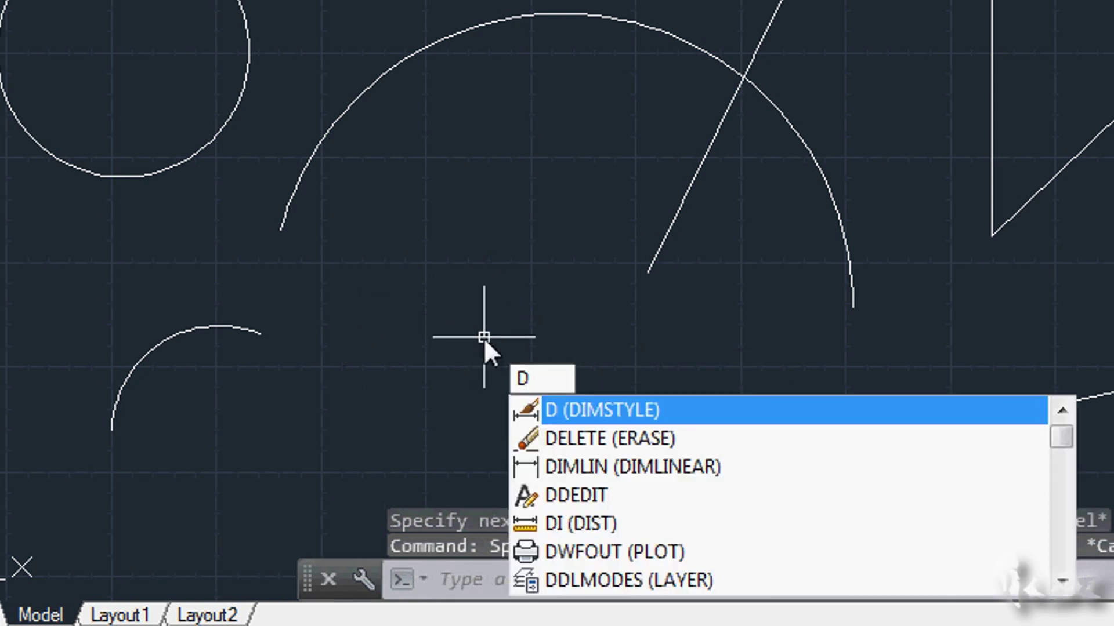
key("Down")
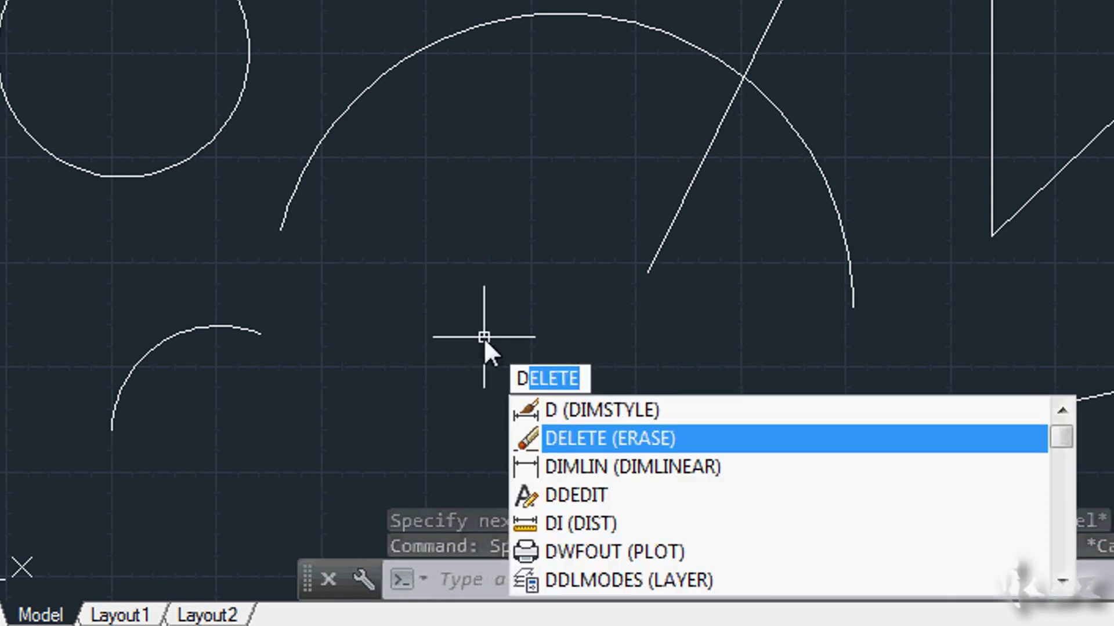
key("Down")
key("Down")
key("Down")
key("Down")
key("Down")
key("Up")
key("Up")
key("Up")
key("Up")
key("Up")
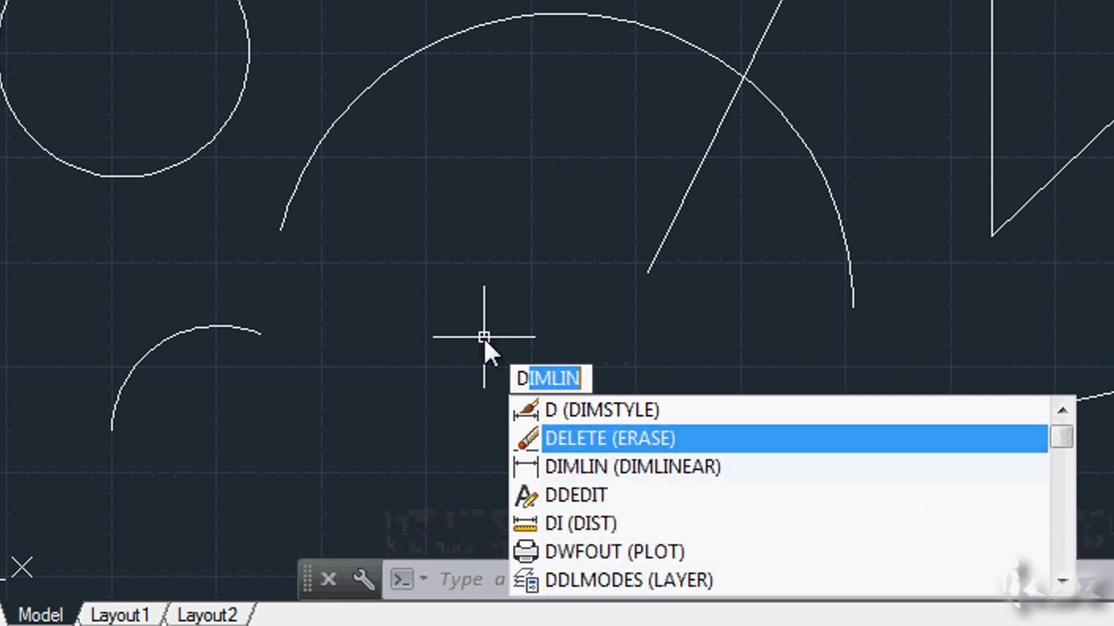
key("Return")
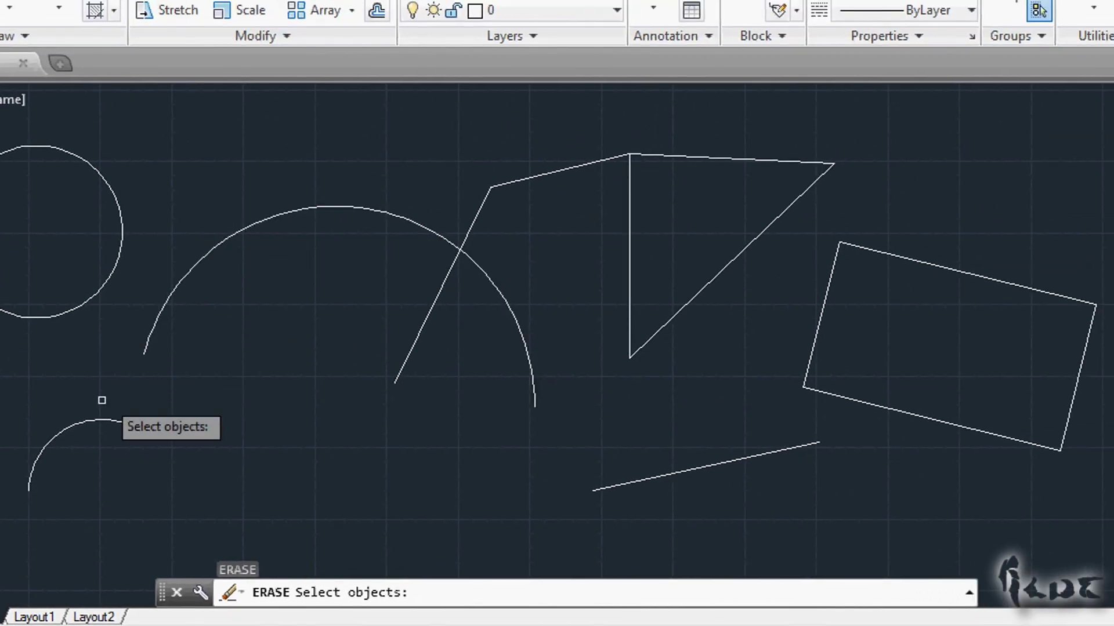
left_click(85, 425)
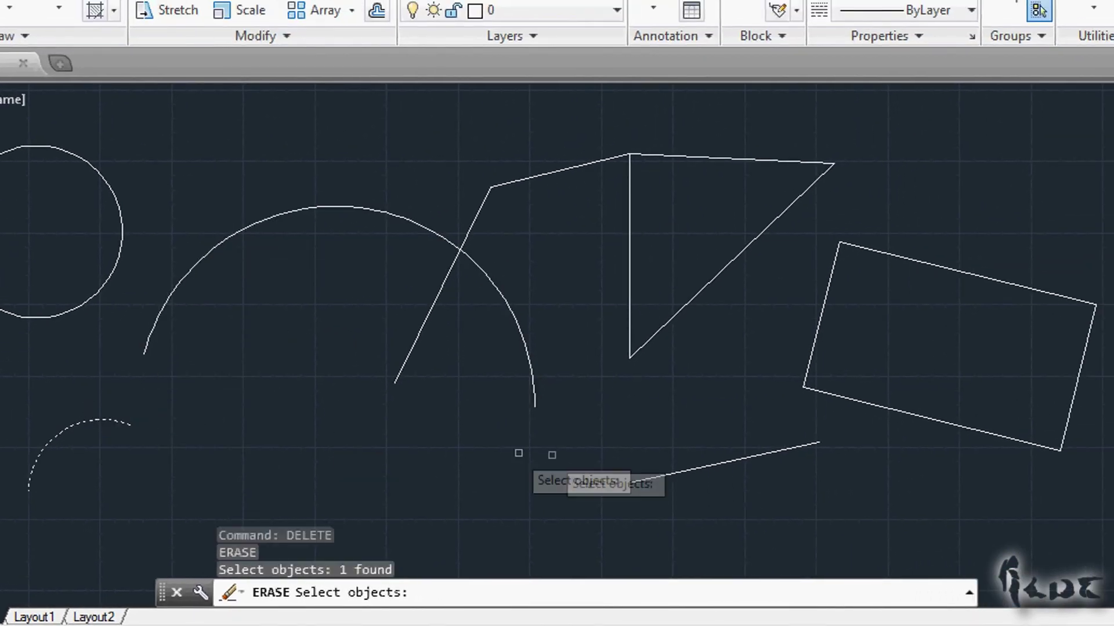
left_click(619, 488)
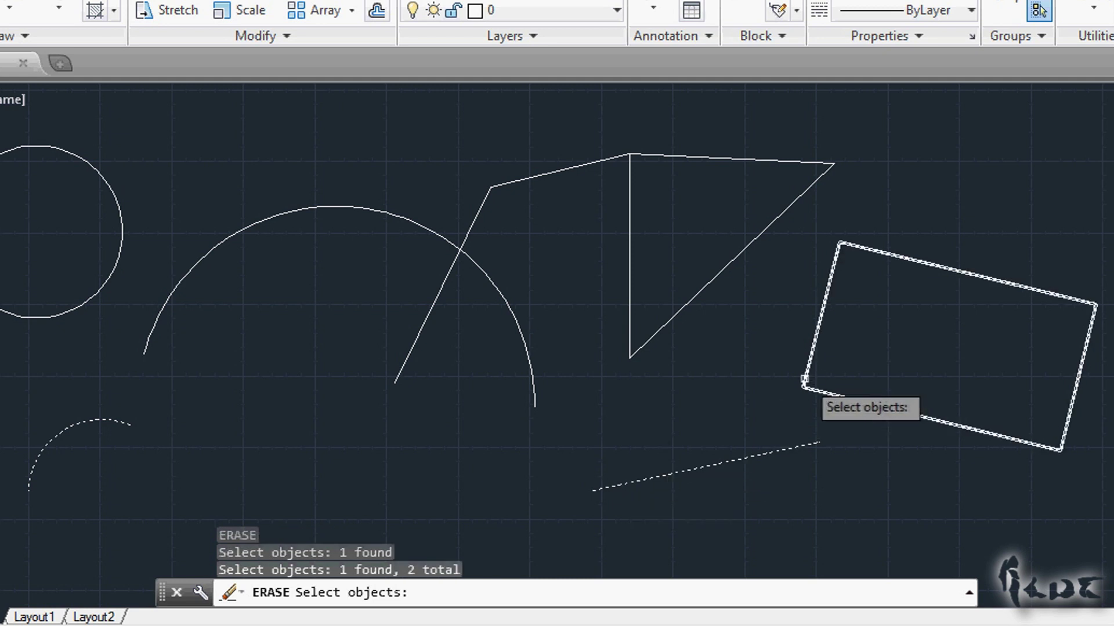
left_click(805, 380)
key("Return")
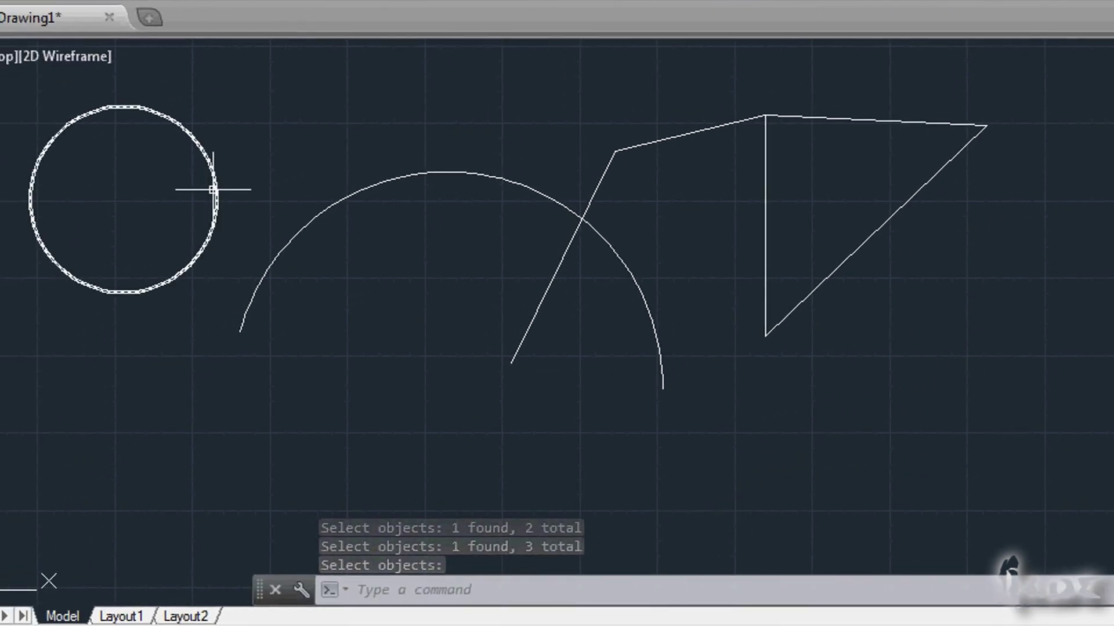
left_click(213, 189)
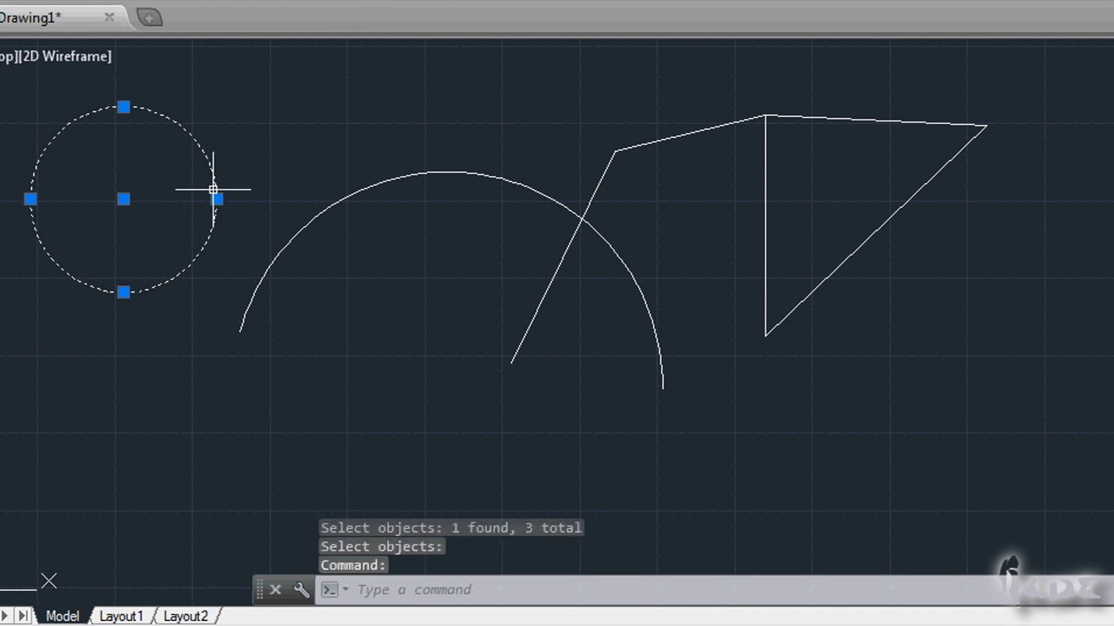
key("Delete")
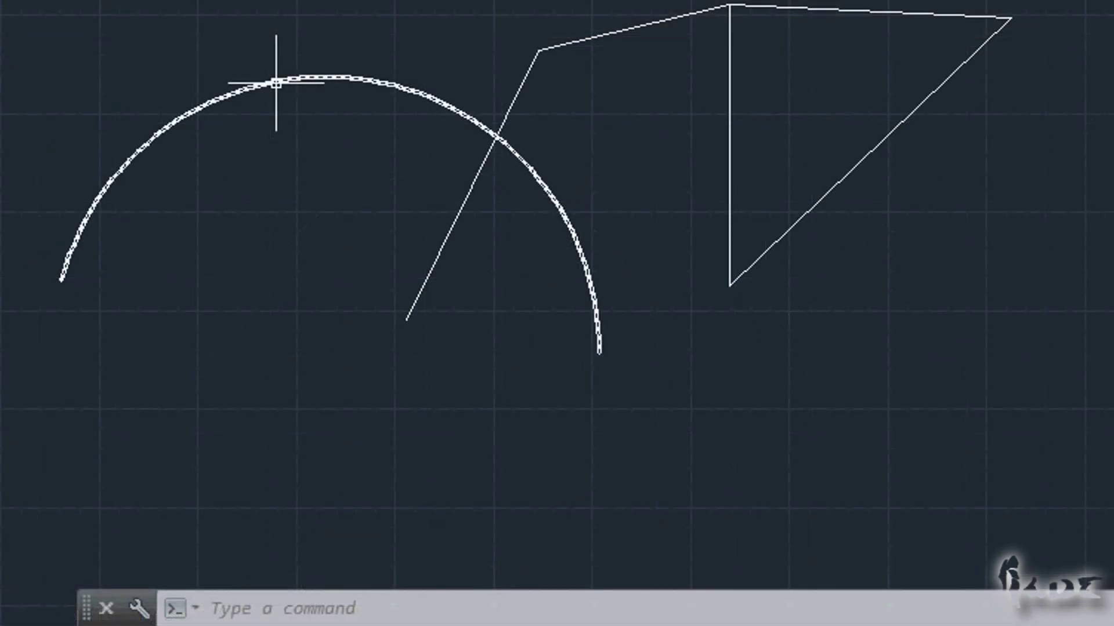
Select the large three-point arc at the top of the drawing
mouse_move(276, 83)
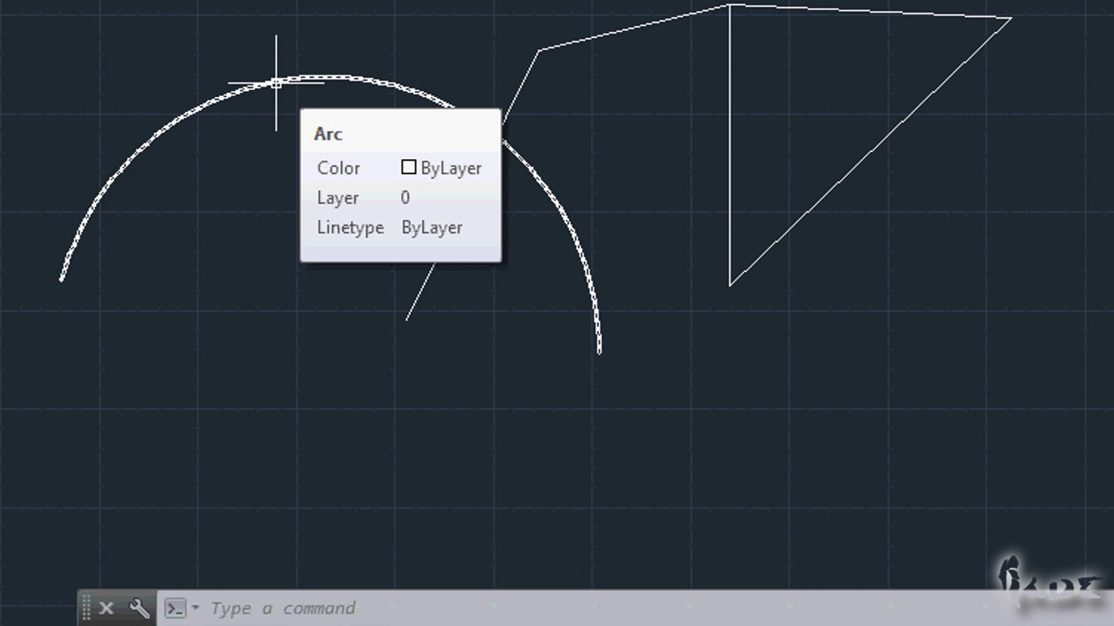
left_click(276, 83)
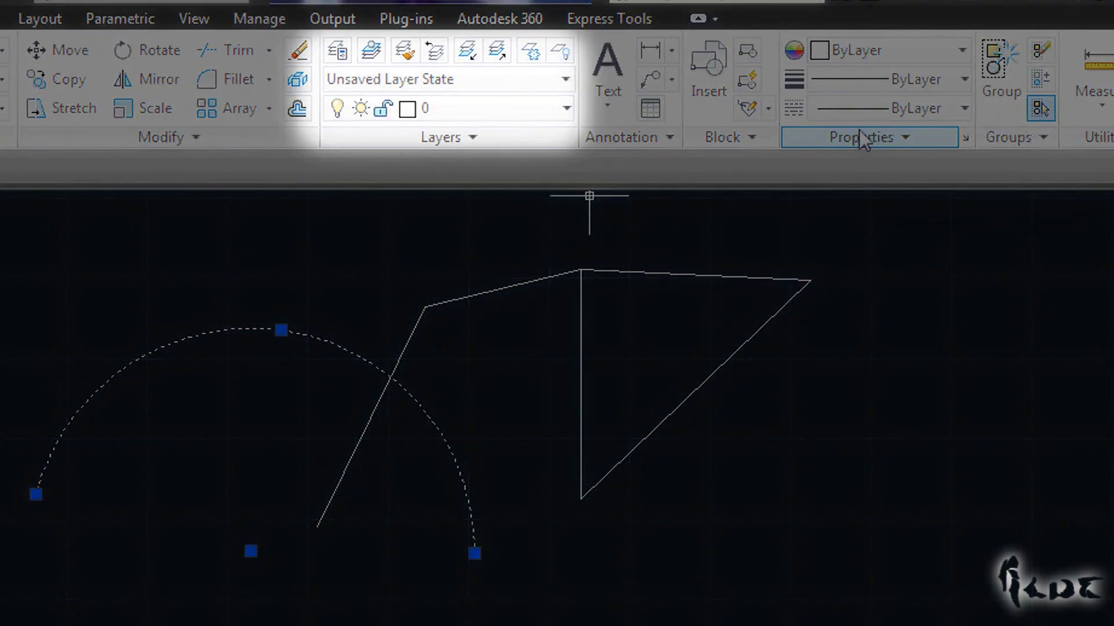
Set the large arc's colour to Yellow and its lineweight to 0.20 mm in the Properties panel
left_click(909, 137)
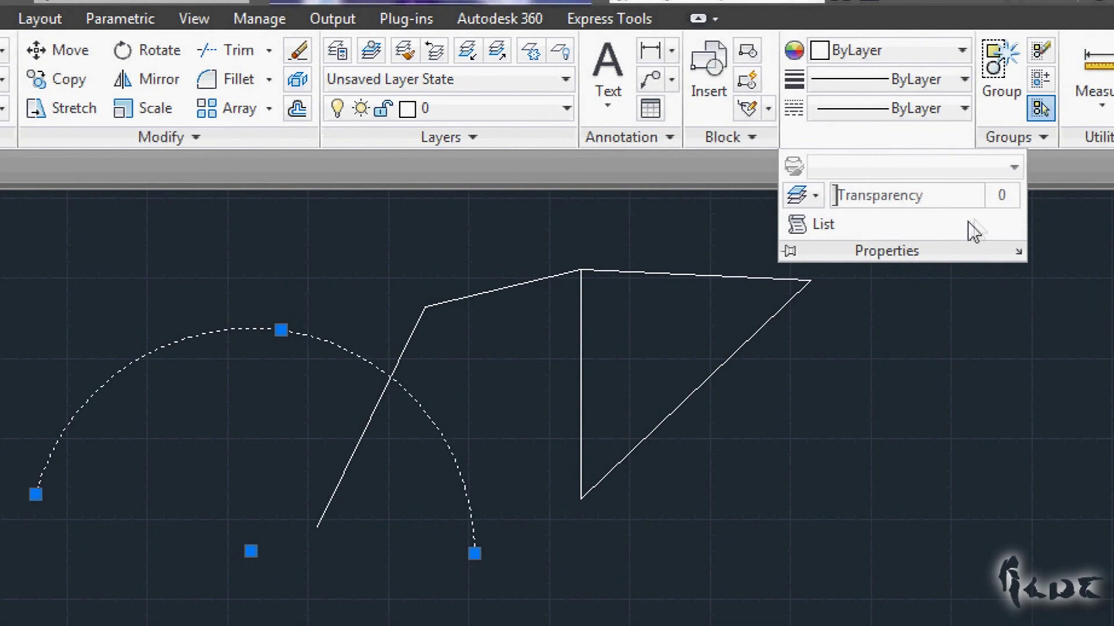
left_click(883, 51)
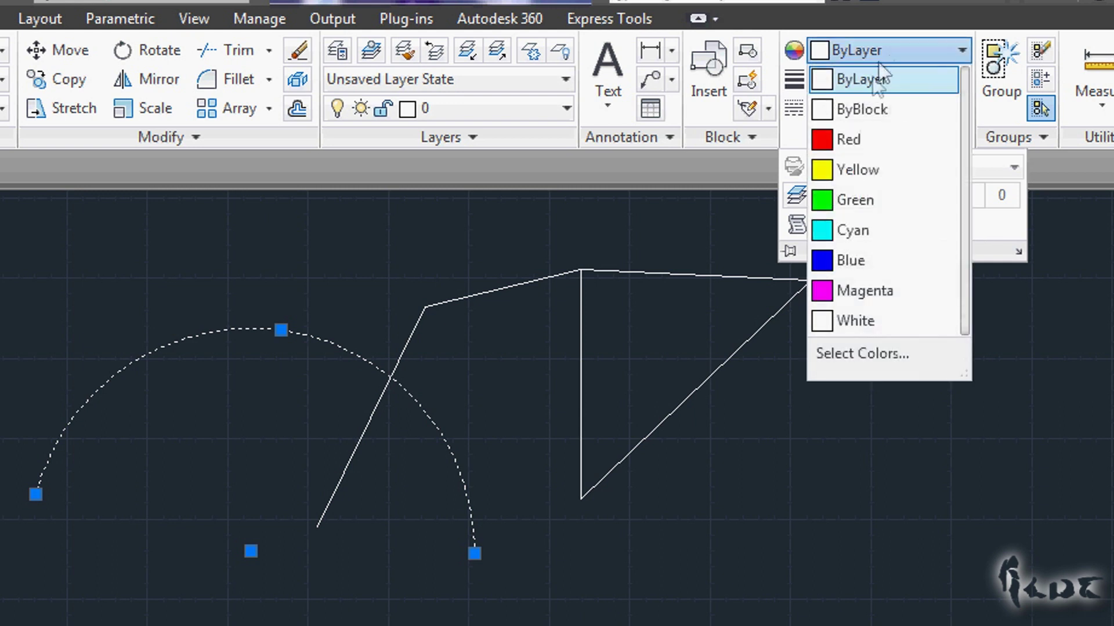
left_click(865, 170)
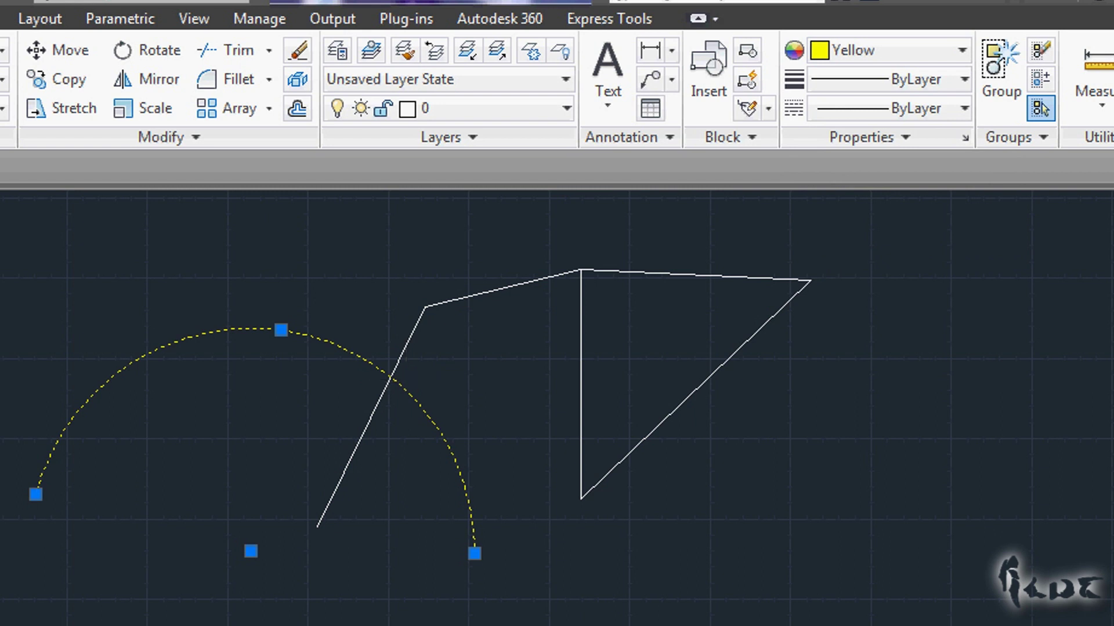
key("Escape")
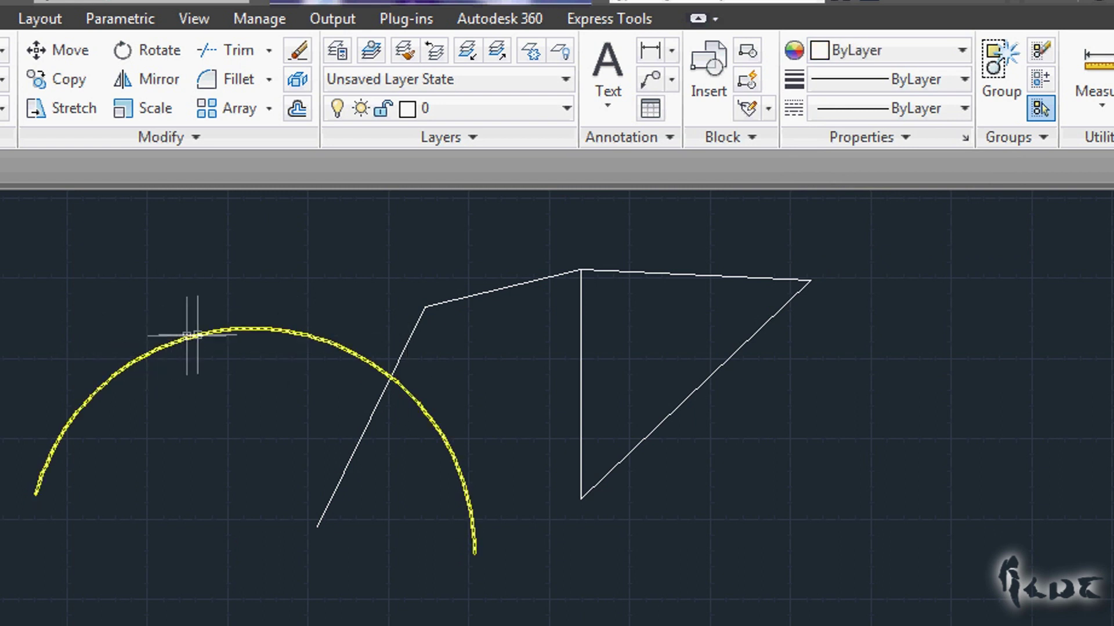
left_click(920, 139)
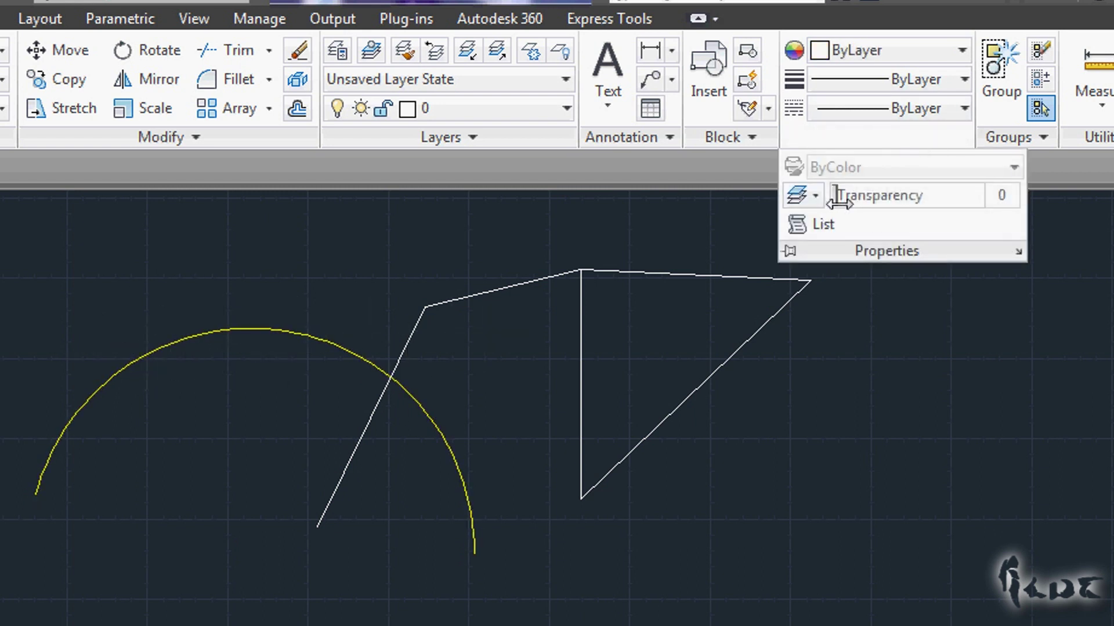
key("ctrl+z")
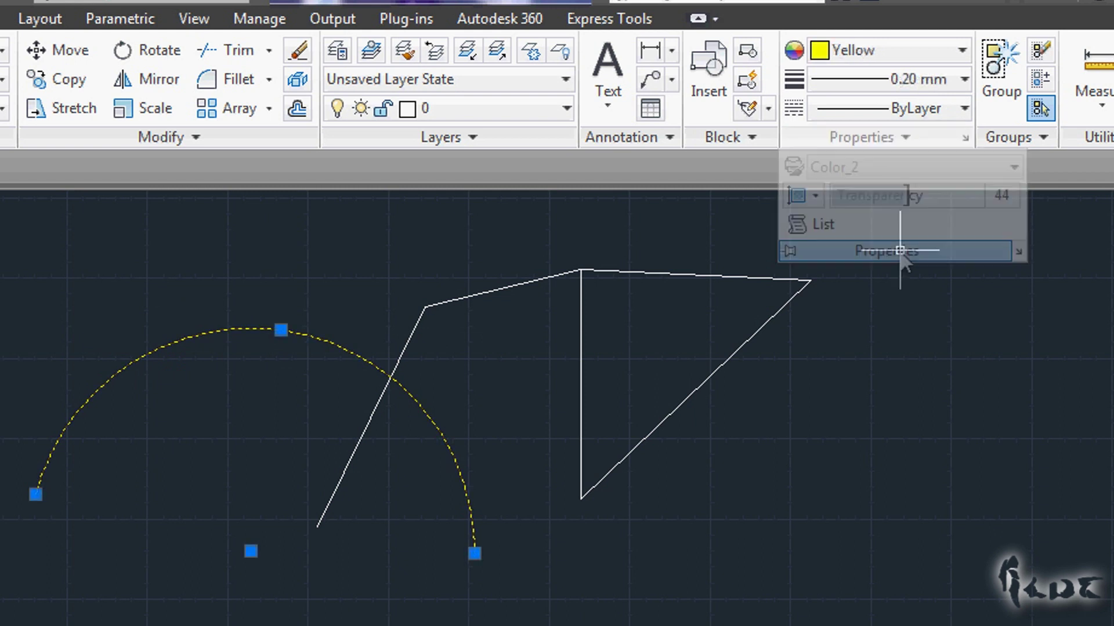
key("Escape")
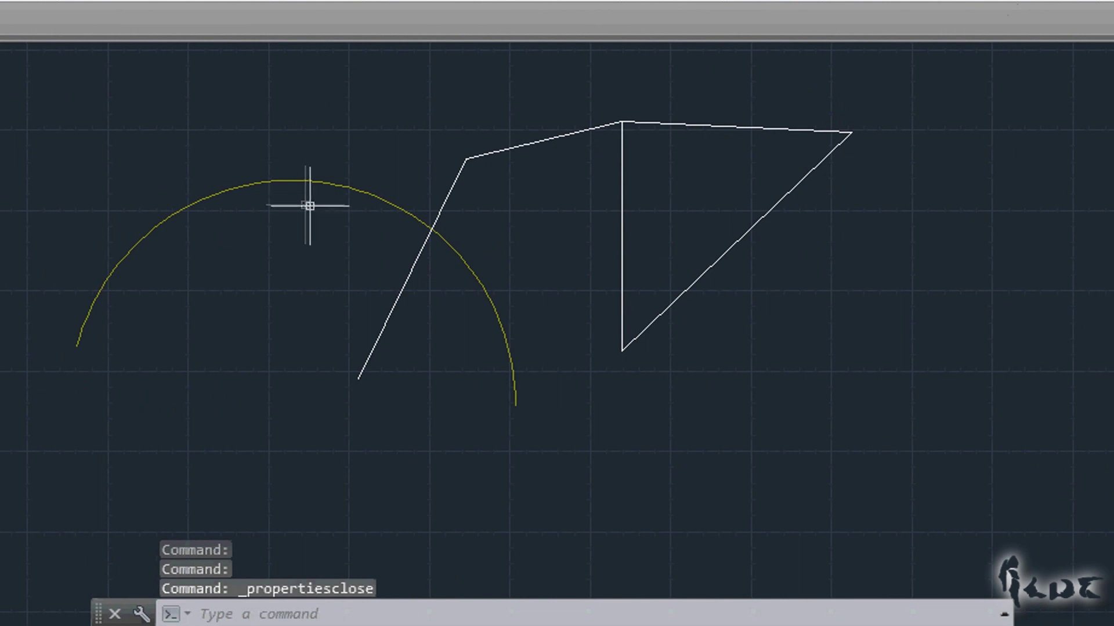
left_click(359, 191)
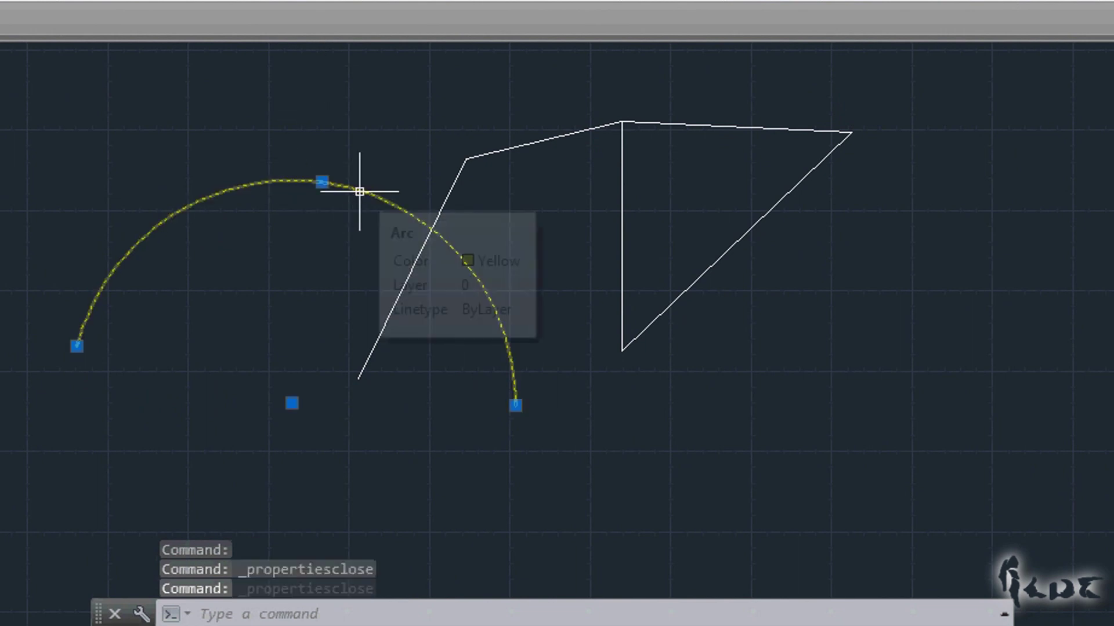
left_click(450, 196)
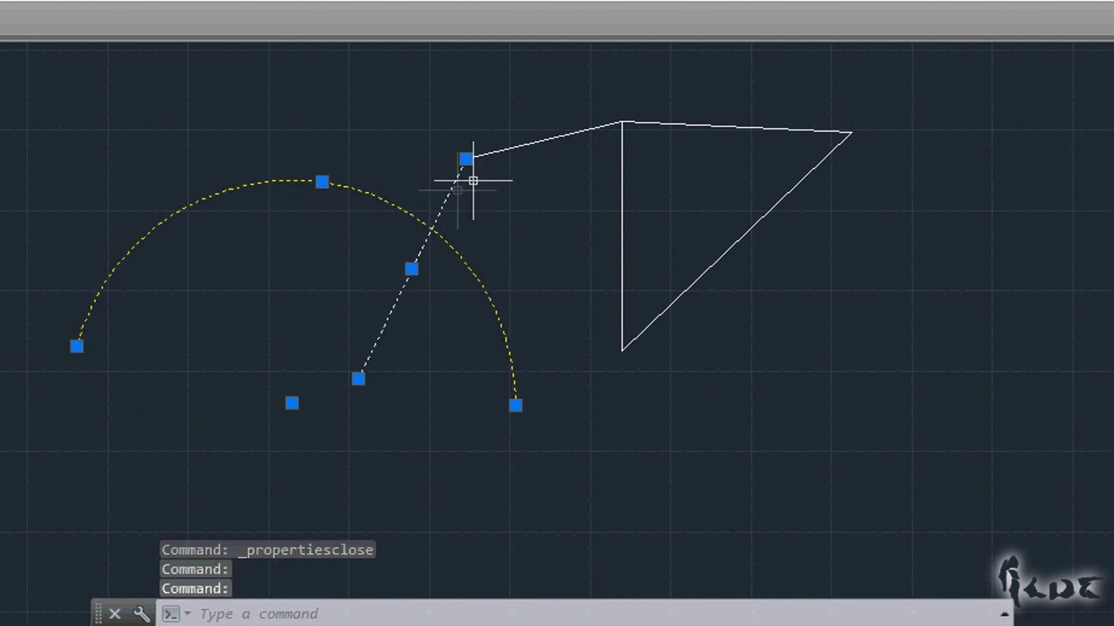
left_click(535, 145)
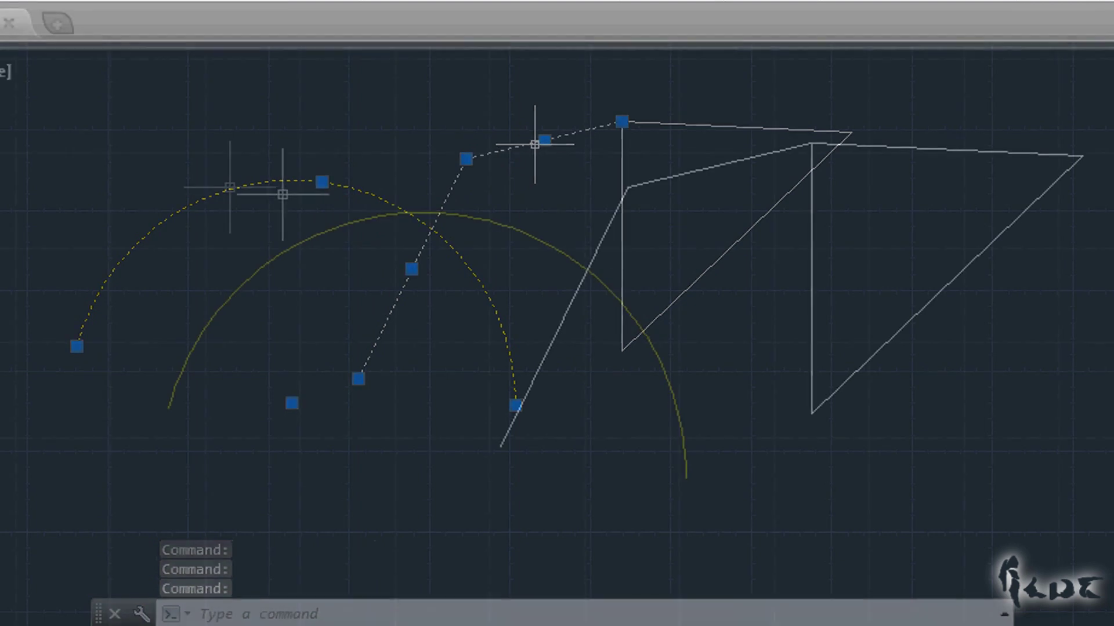
left_click(59, 120)
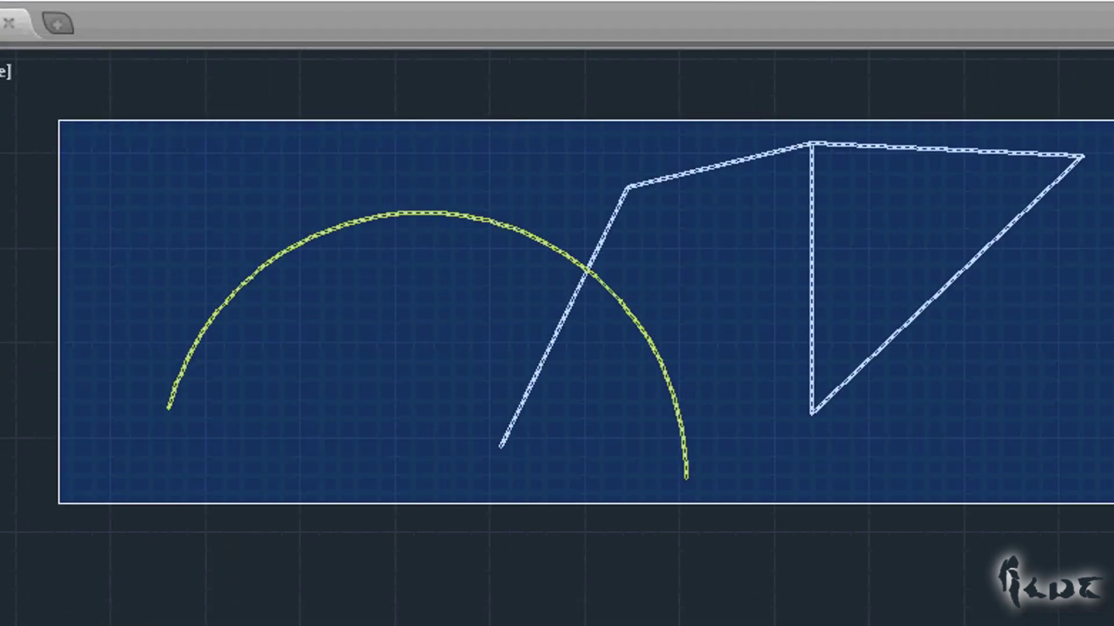
left_click(1105, 508)
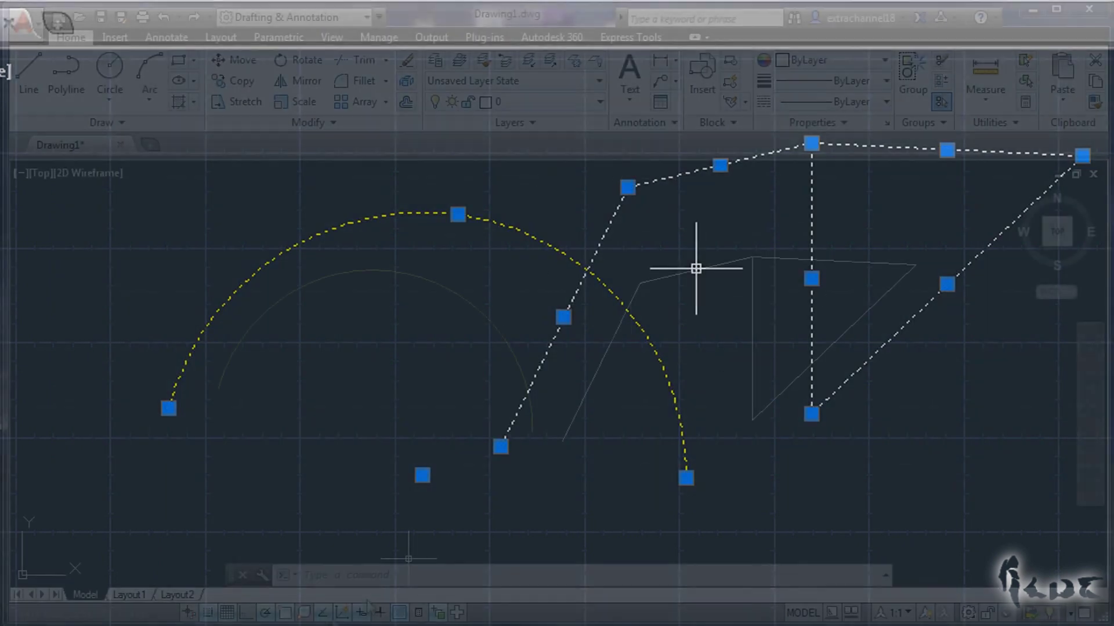
key("Escape")
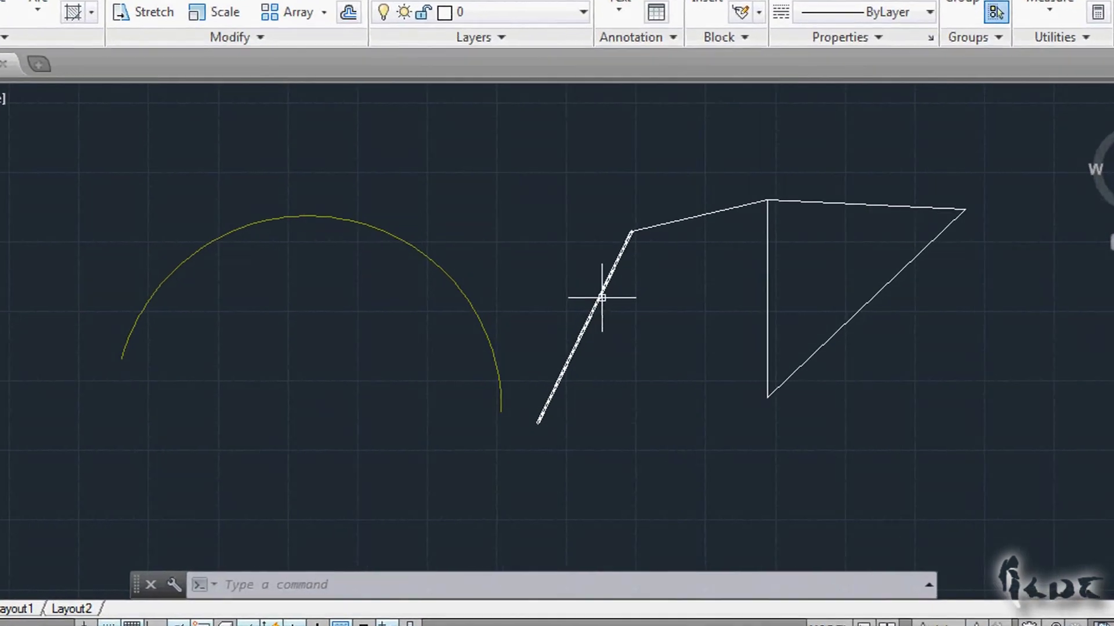
left_click(614, 338)
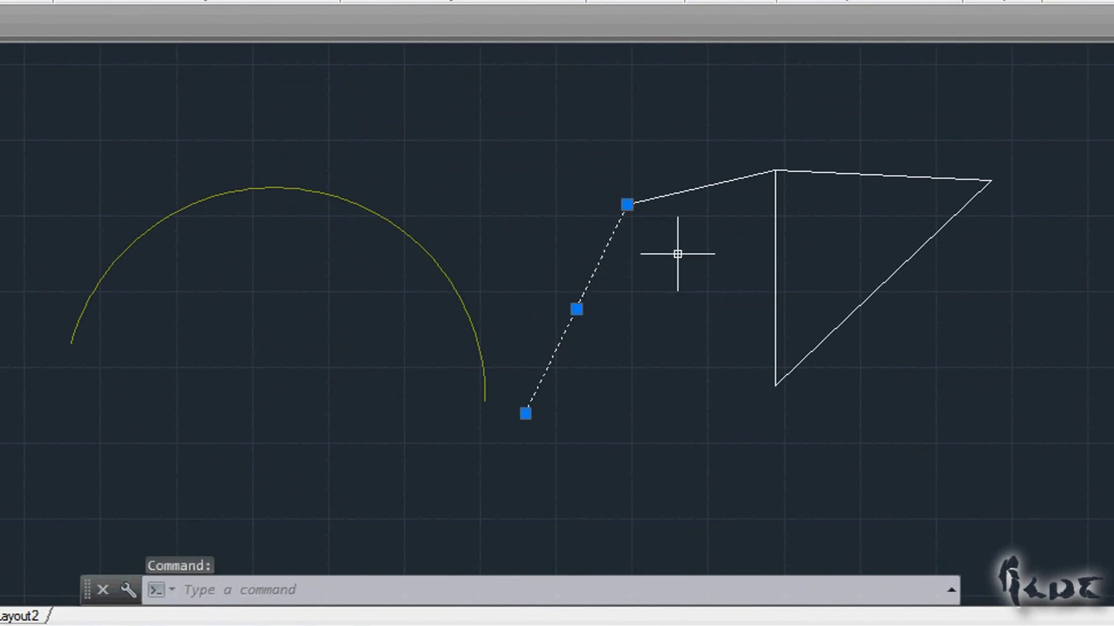
key("Escape")
left_click(604, 249)
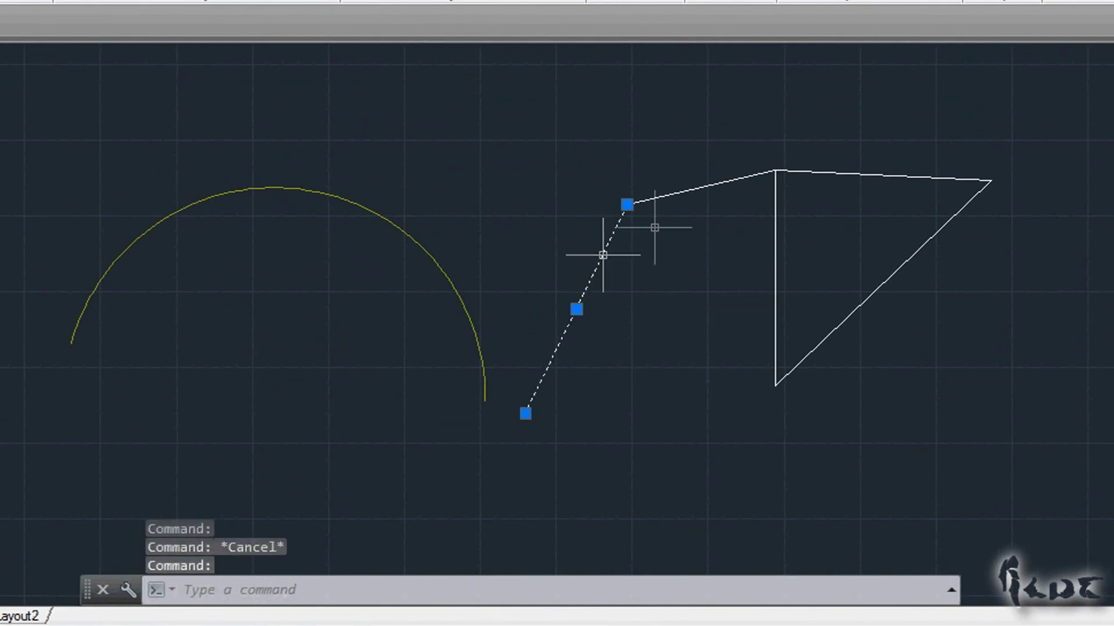
left_click(696, 193)
key("Escape")
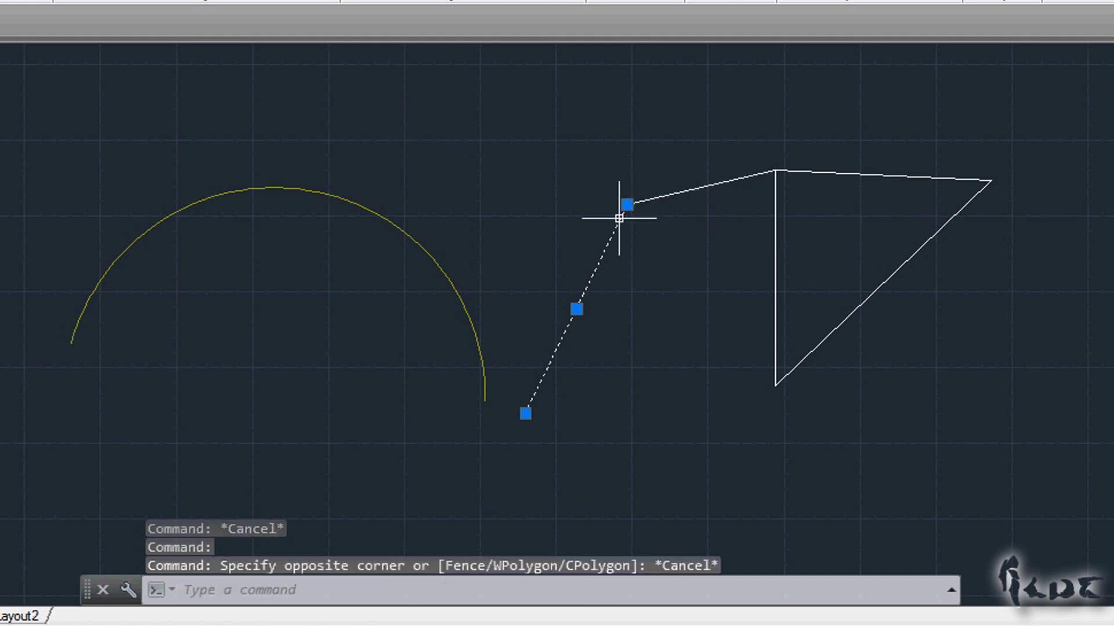
left_click(647, 200)
key("Escape")
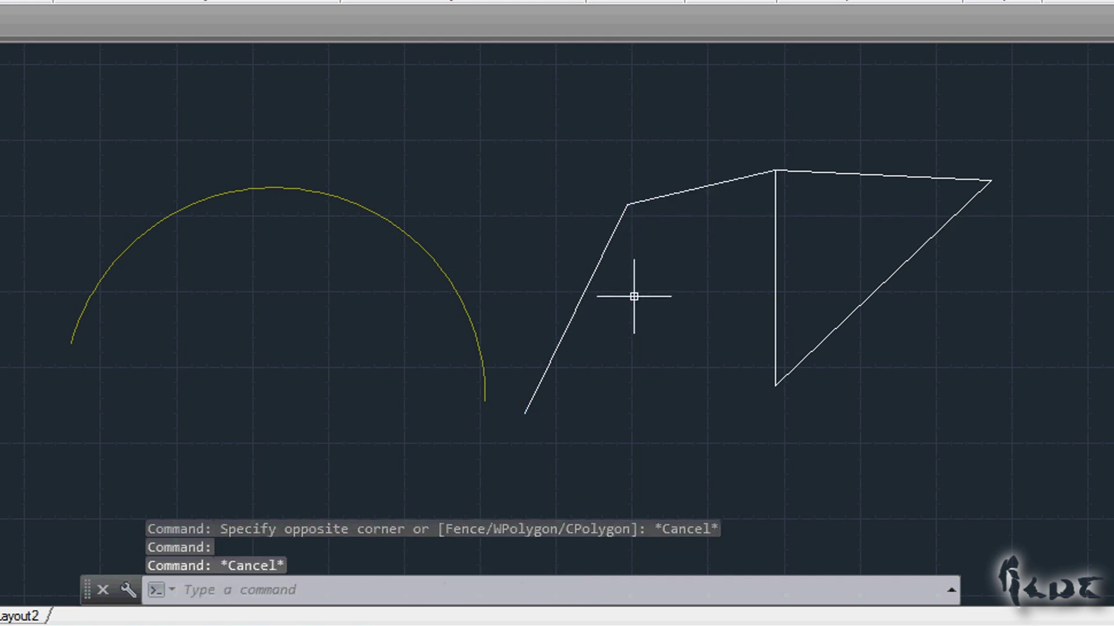
left_click(583, 298)
left_click(651, 199)
key("Escape")
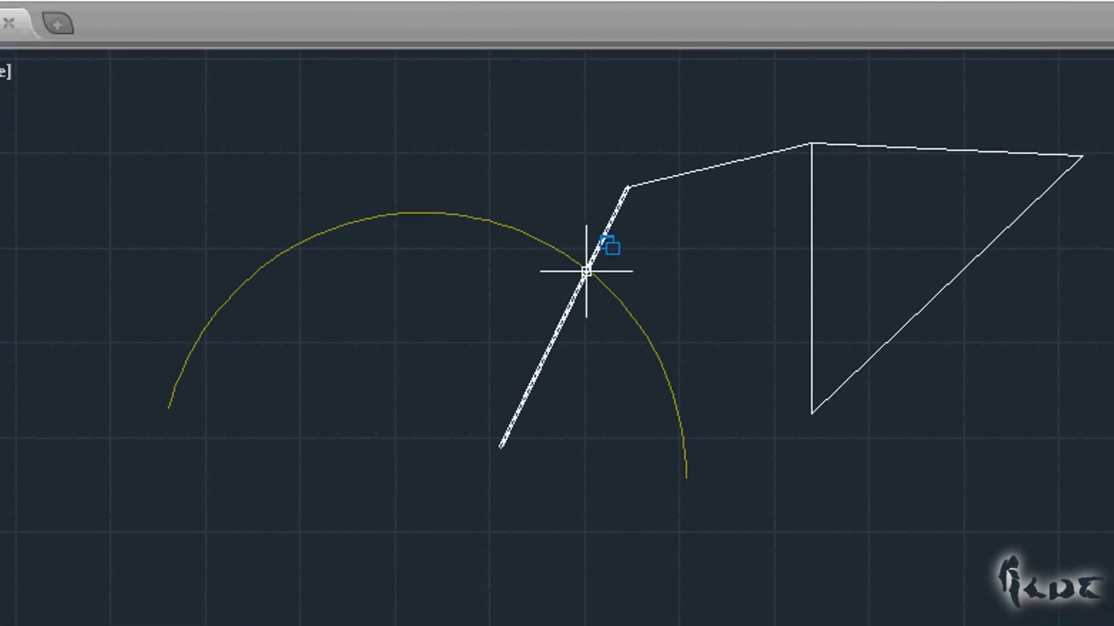
mouse_move(587, 271)
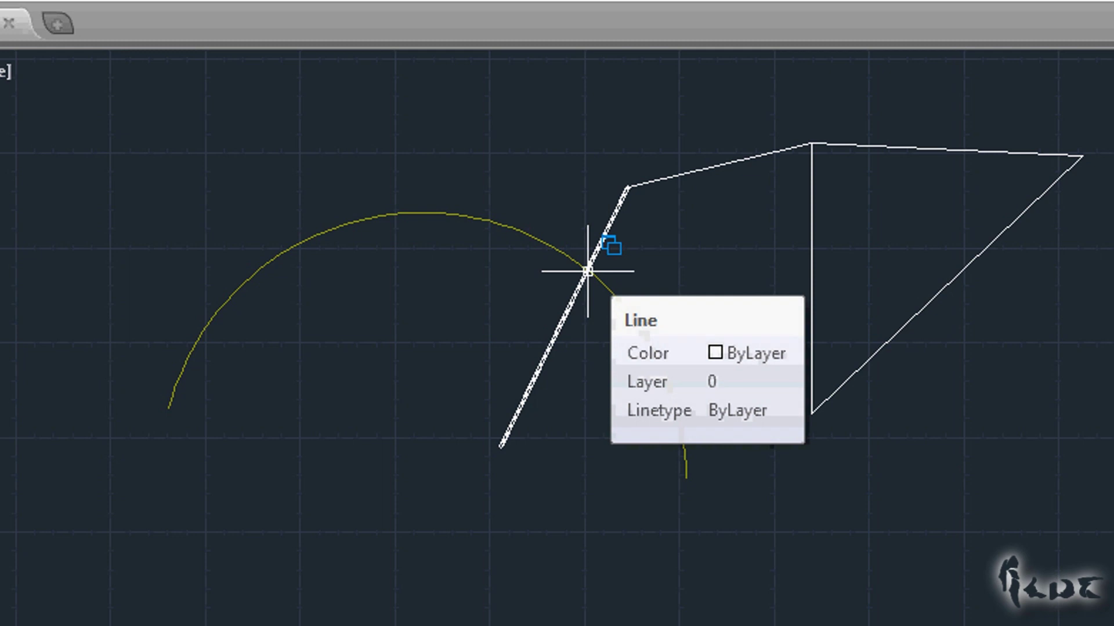
left_click(588, 271)
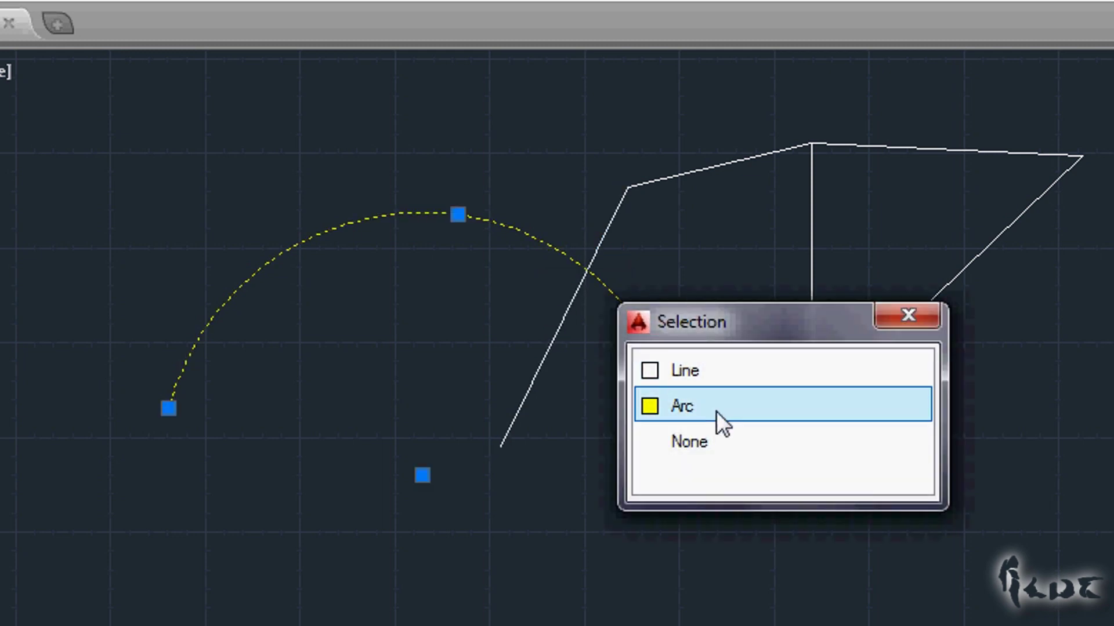
left_click(718, 376)
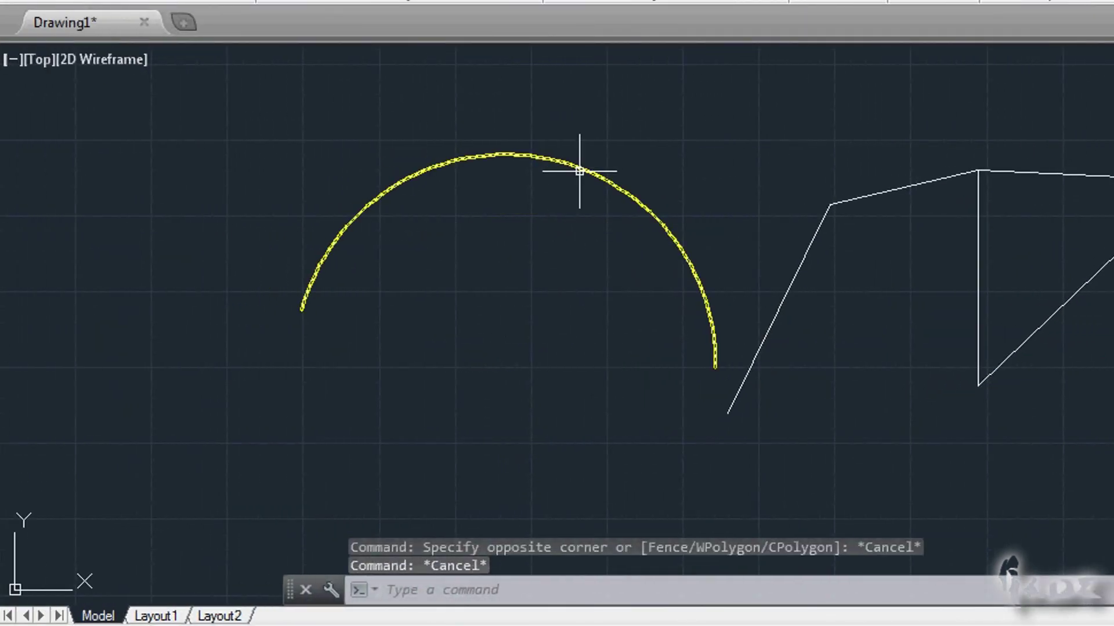
left_click(446, 171)
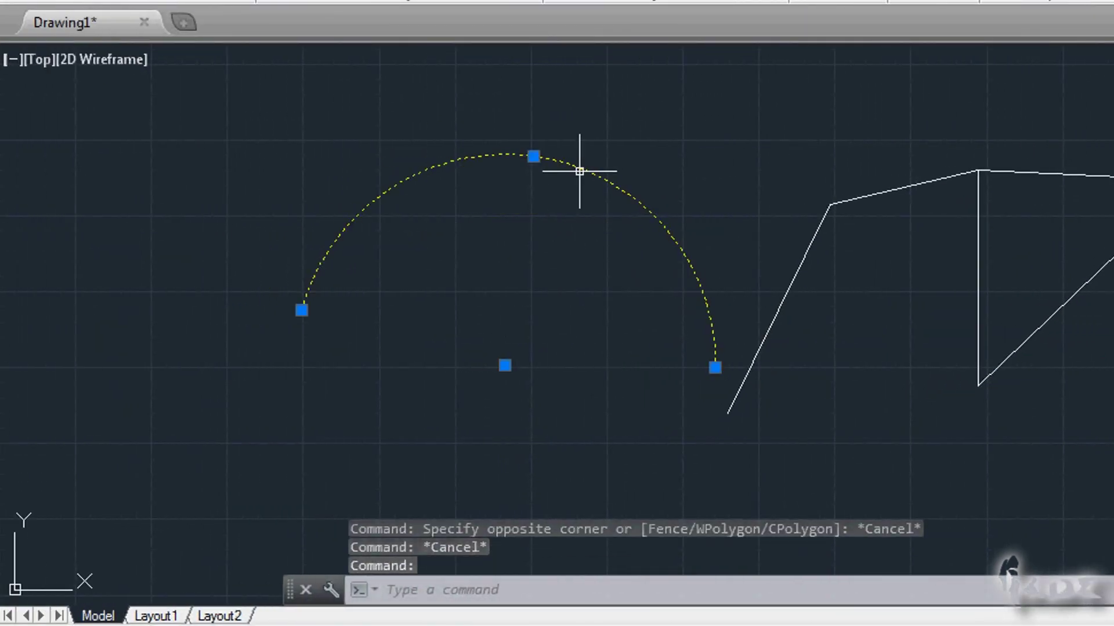
Shift the arc by its centre grip to a spot left of the polyline, then grab its end grip
left_click(504, 365)
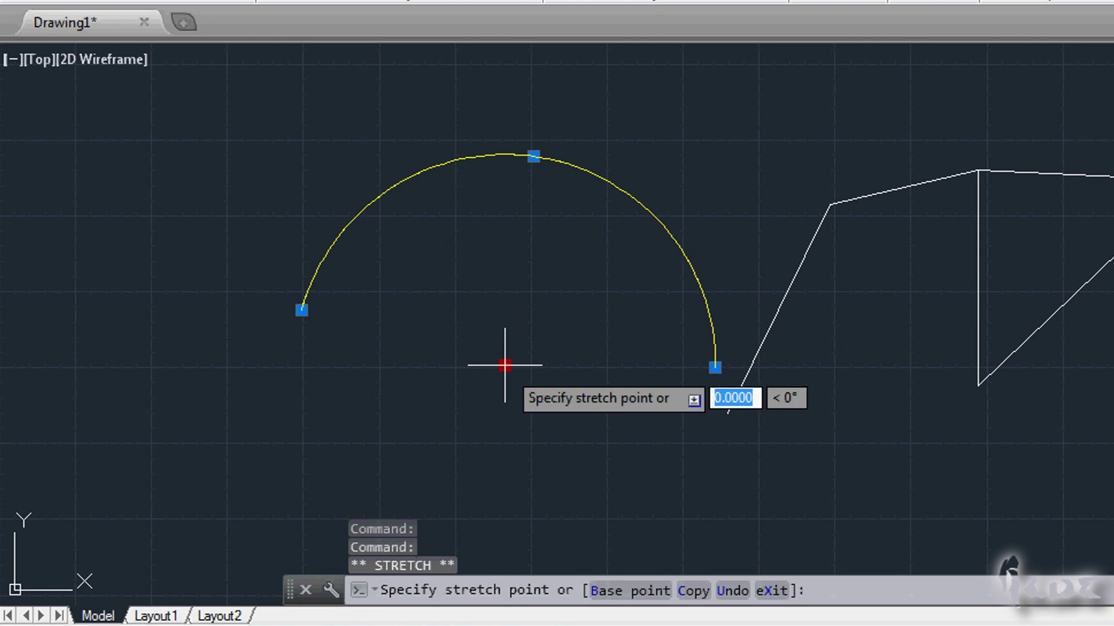
left_click(262, 424)
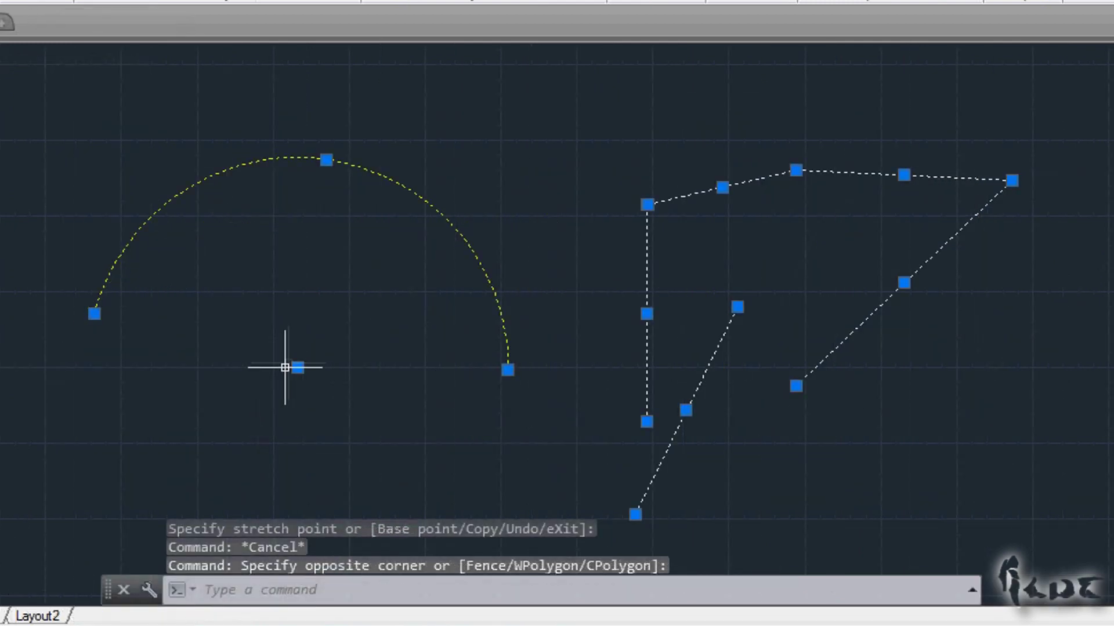
left_click(297, 367)
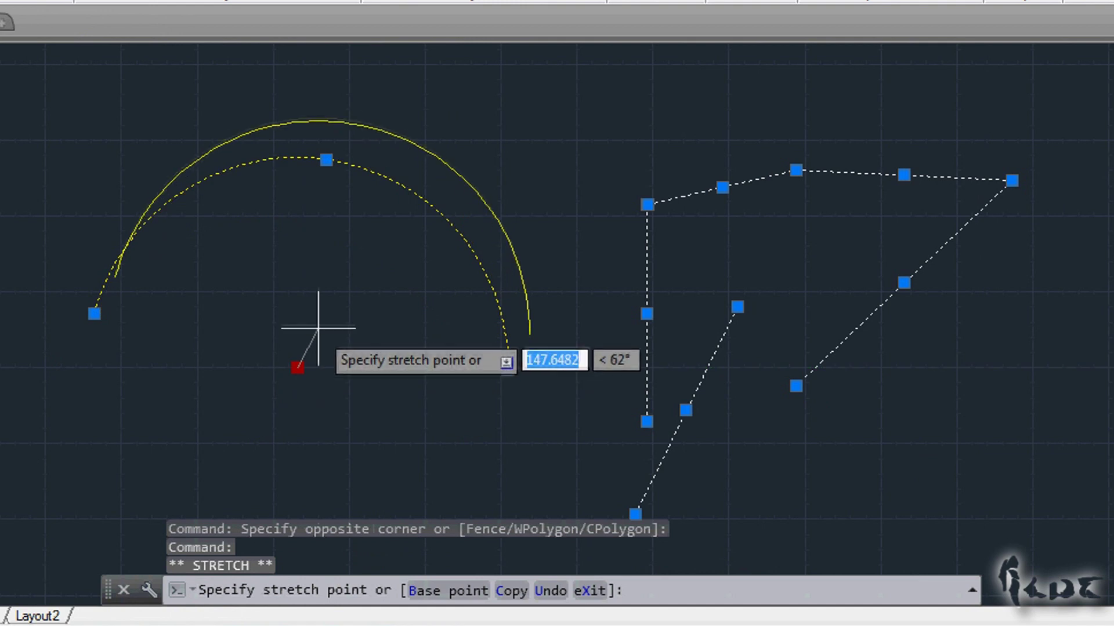
left_click(412, 276)
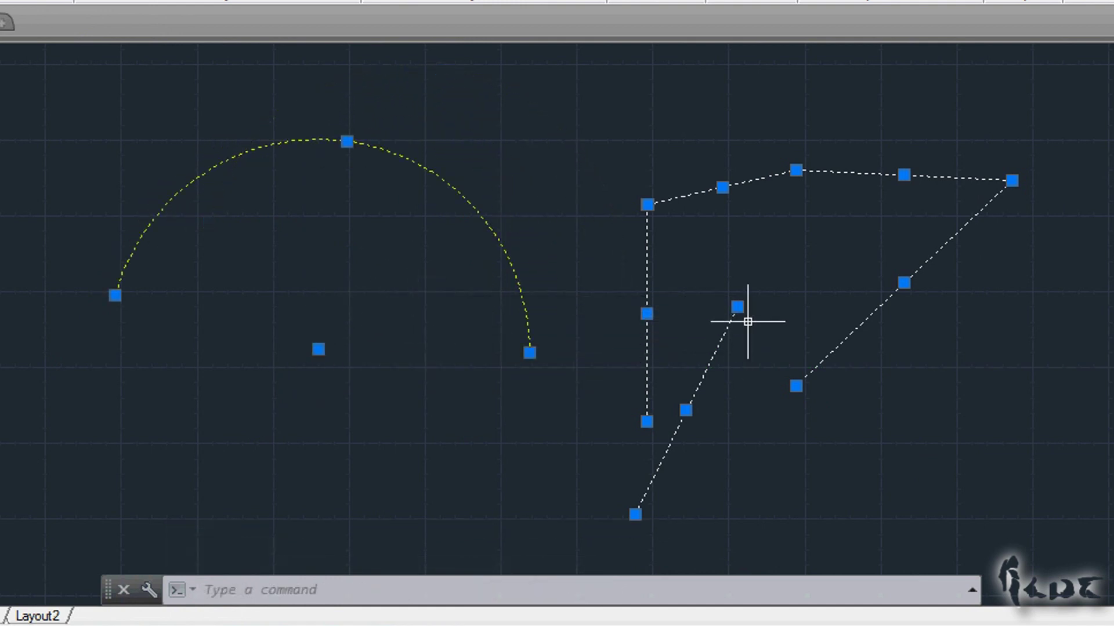
left_click(737, 306)
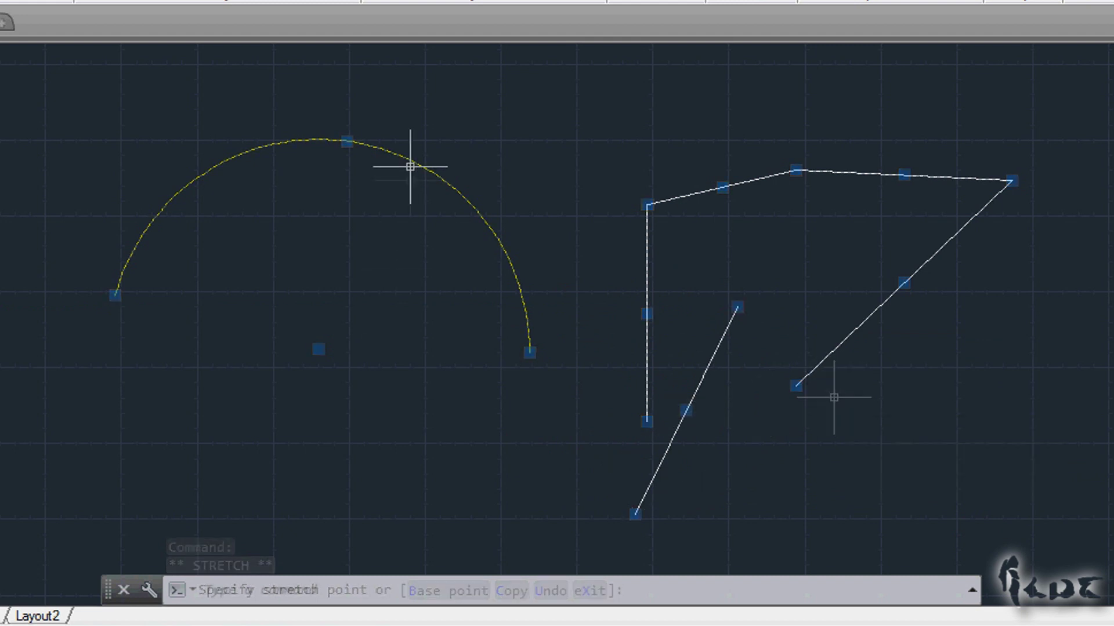
left_click(529, 352)
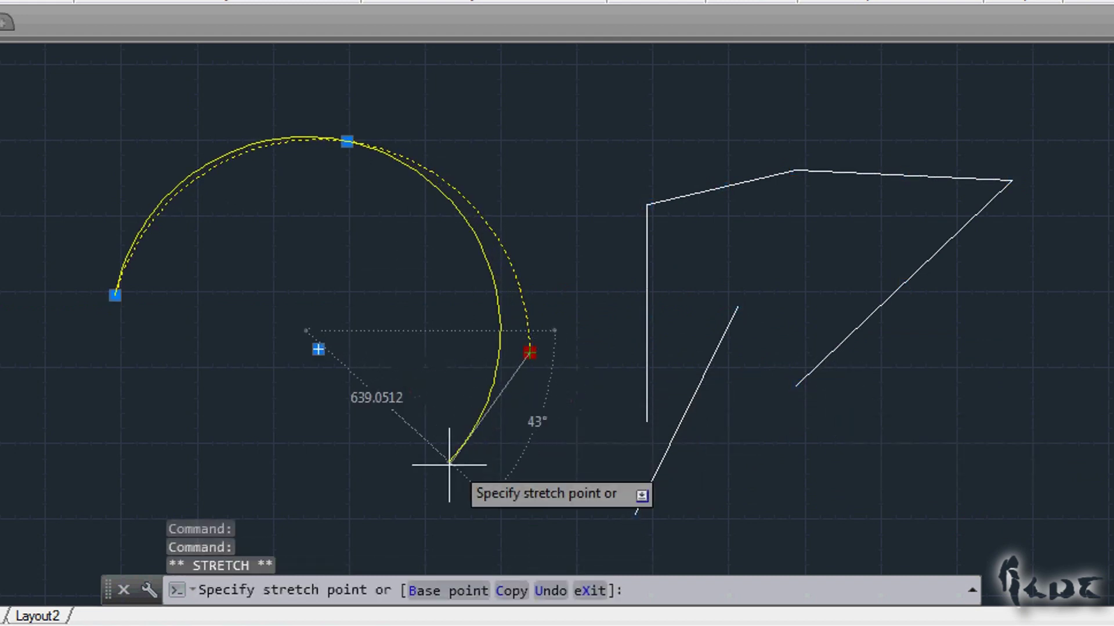
Stretch the arc's end lower, then select the arc, polyline segments and lines together
left_click(222, 438)
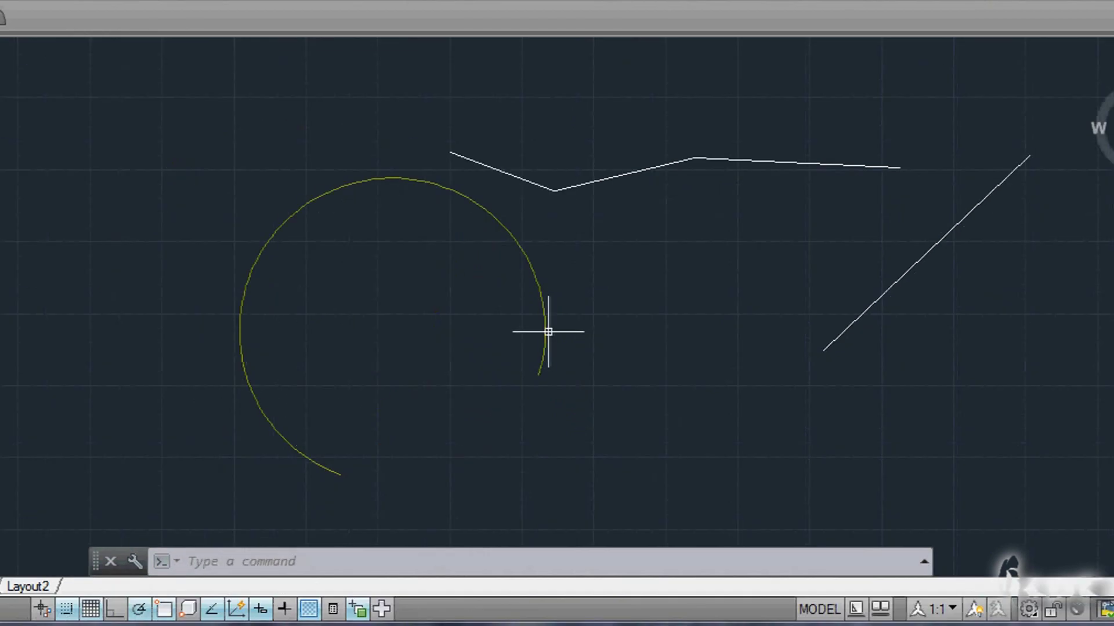
left_click(545, 332)
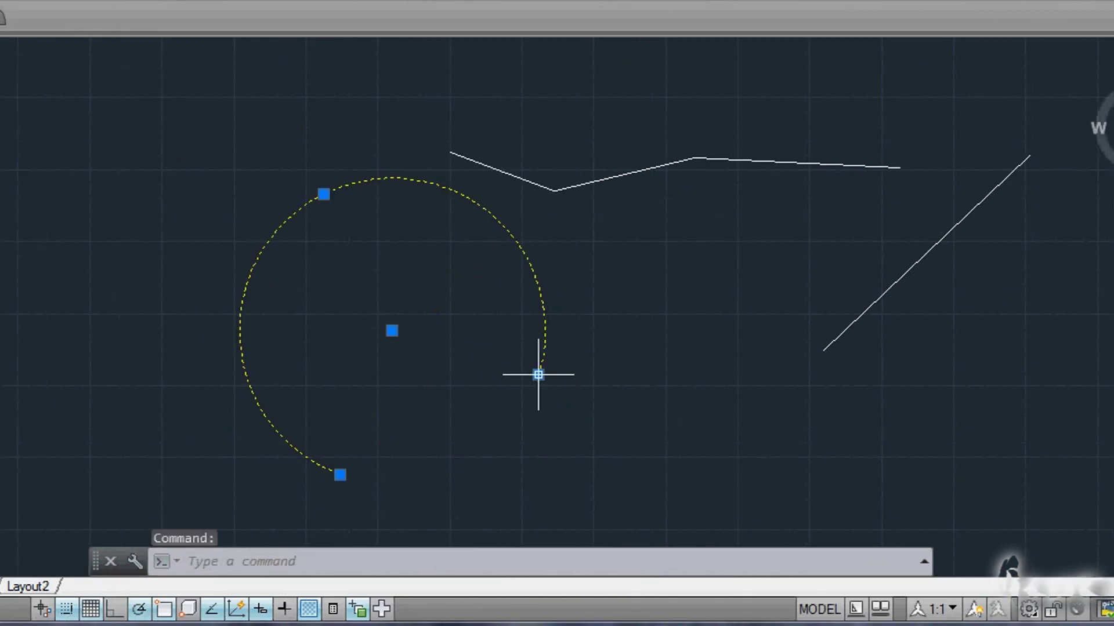
mouse_move(539, 375)
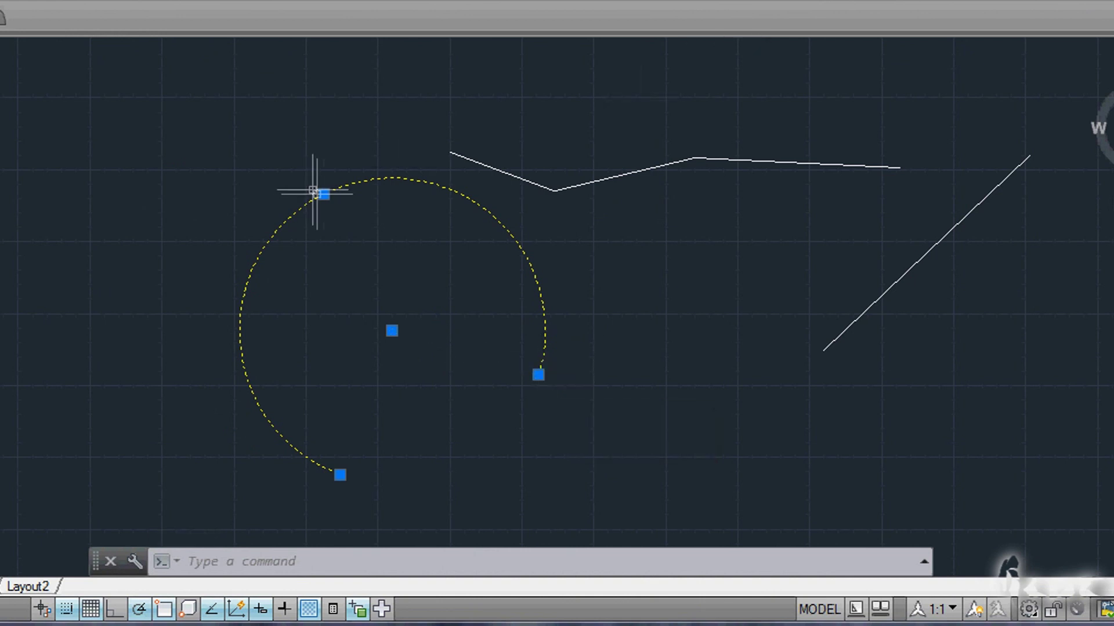
mouse_move(323, 195)
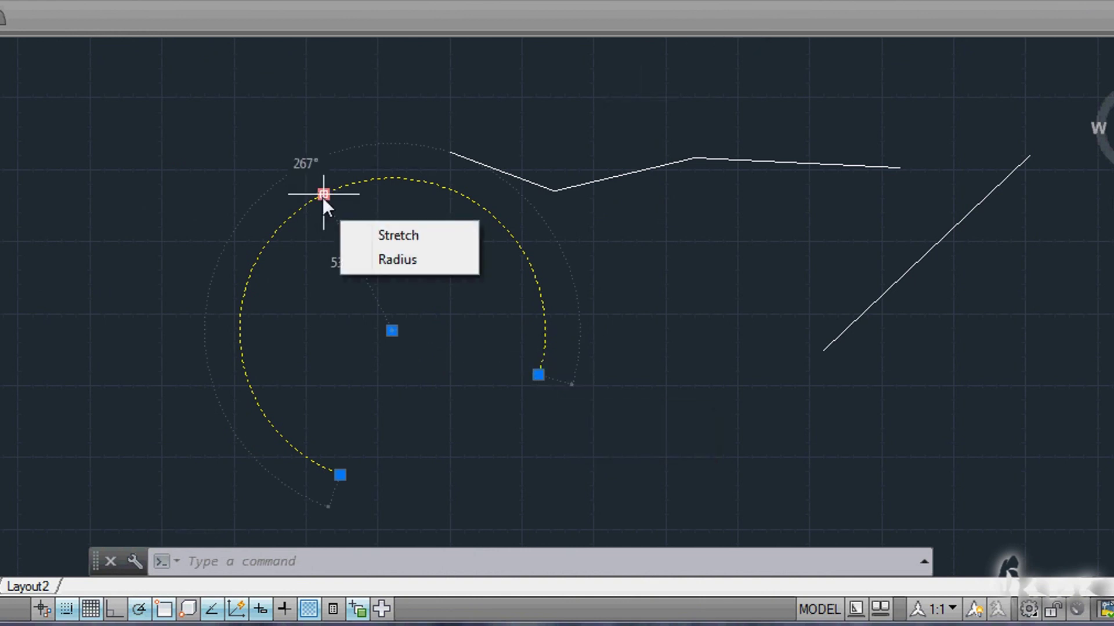
left_click(625, 174)
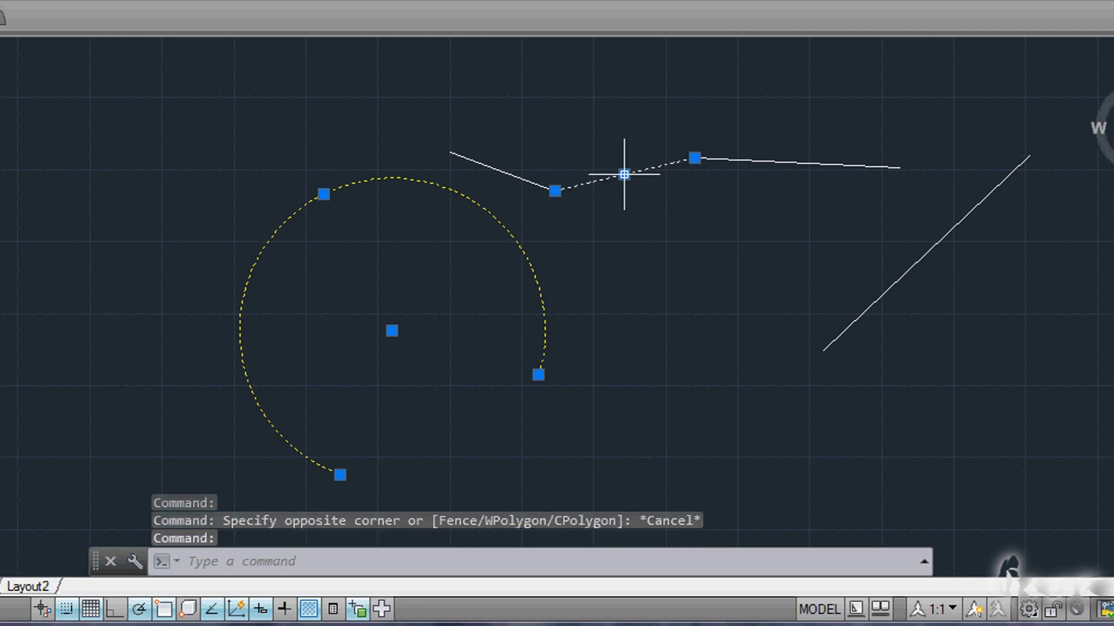
mouse_move(695, 158)
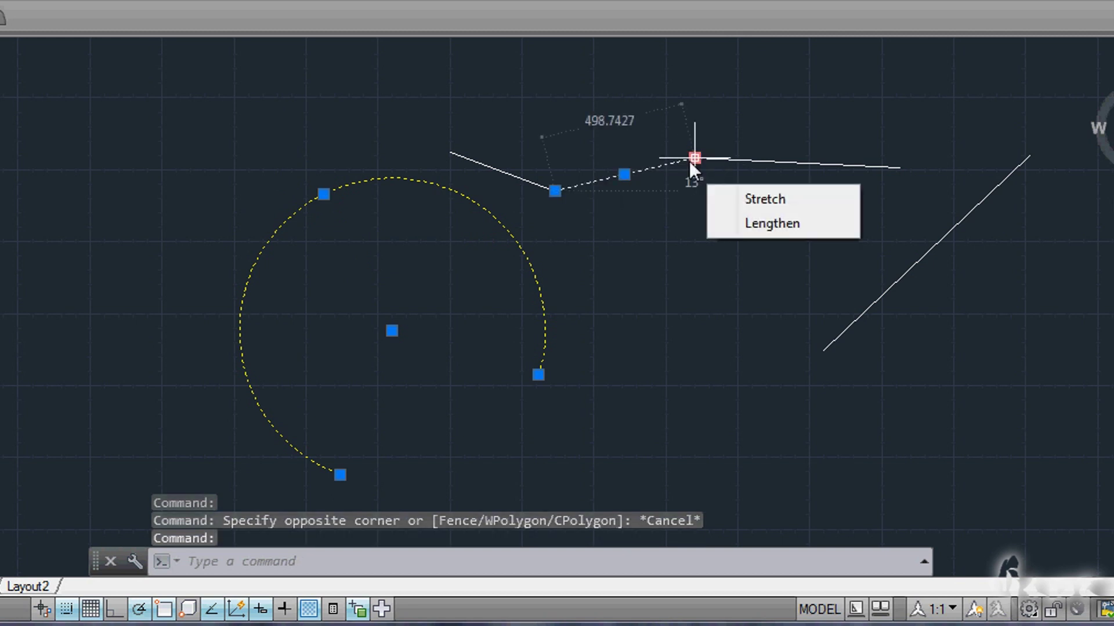
left_click(870, 166)
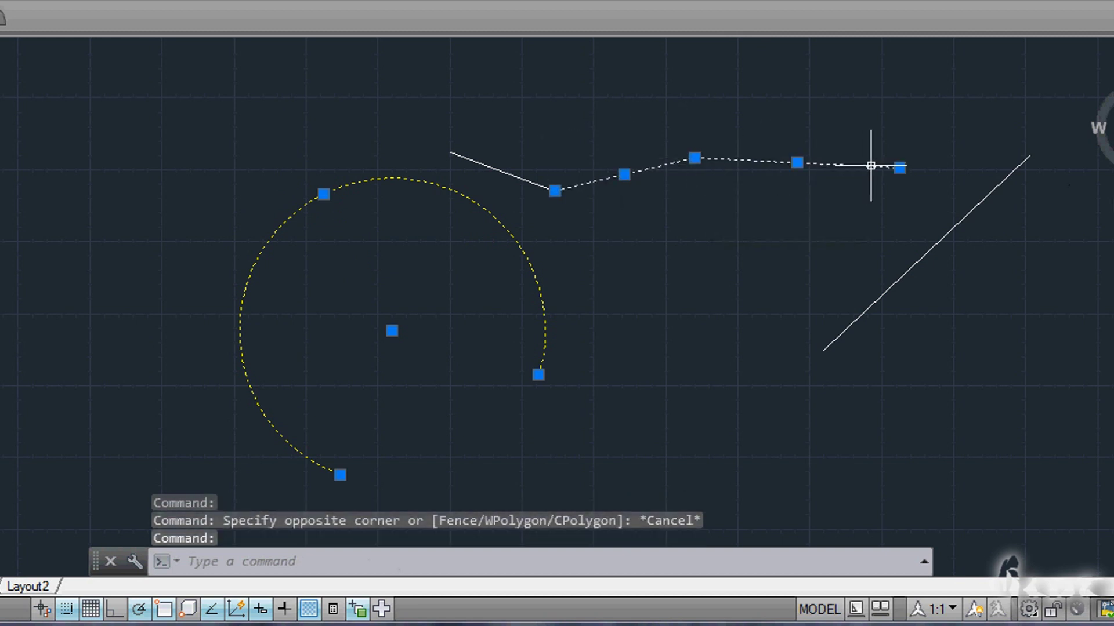
mouse_move(900, 168)
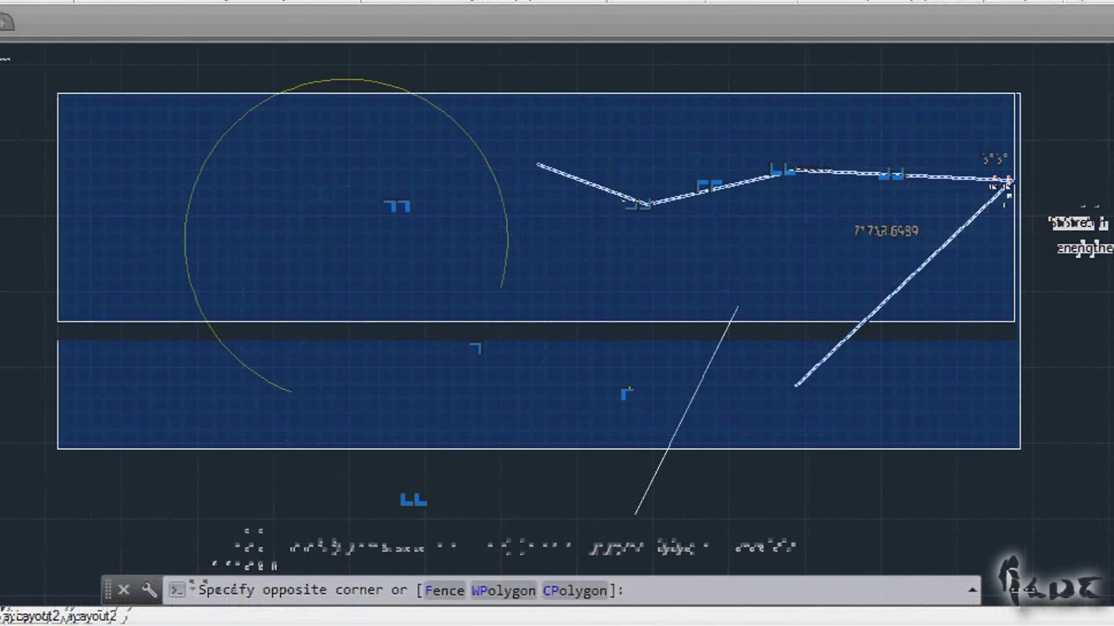
left_click(1019, 448)
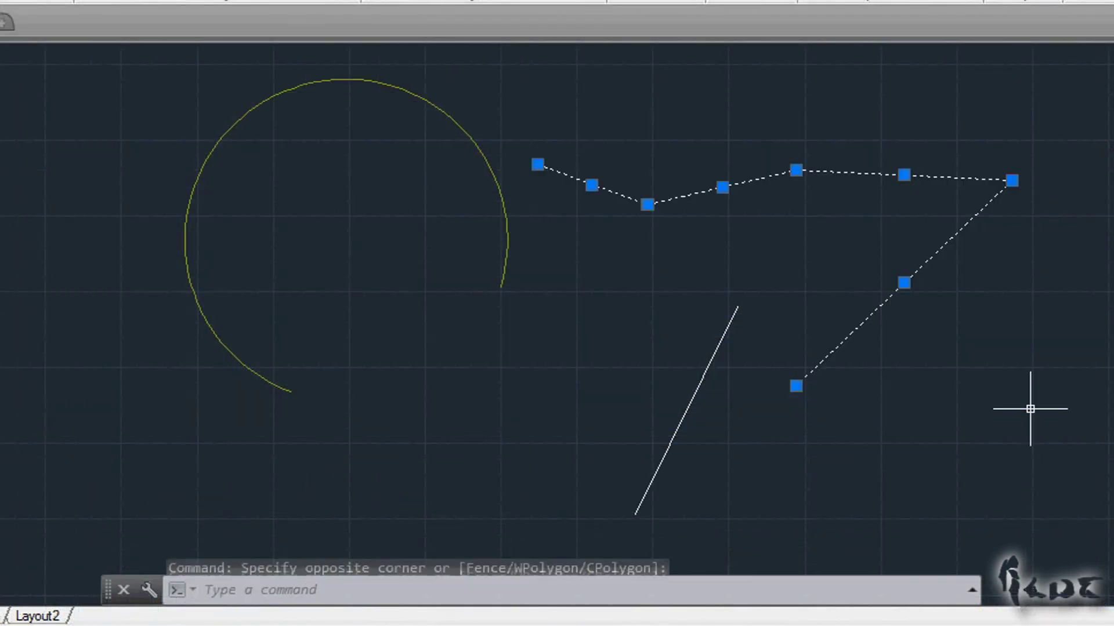
left_click(455, 119)
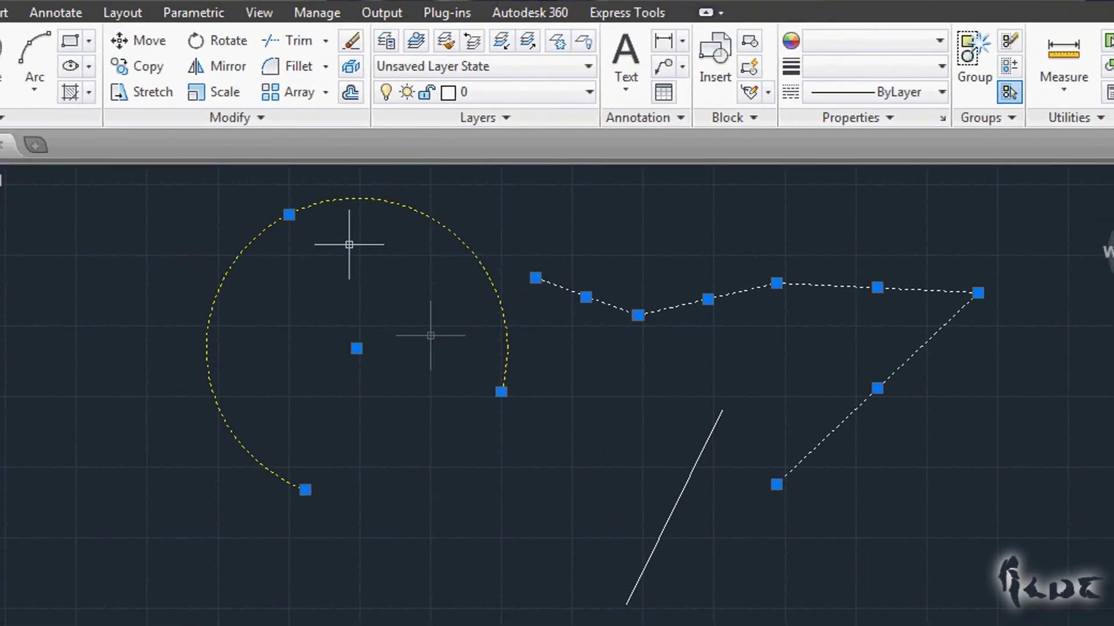
Undo the group scaling and move the two selected lines from an endpoint to a new position
key("ctrl+z")
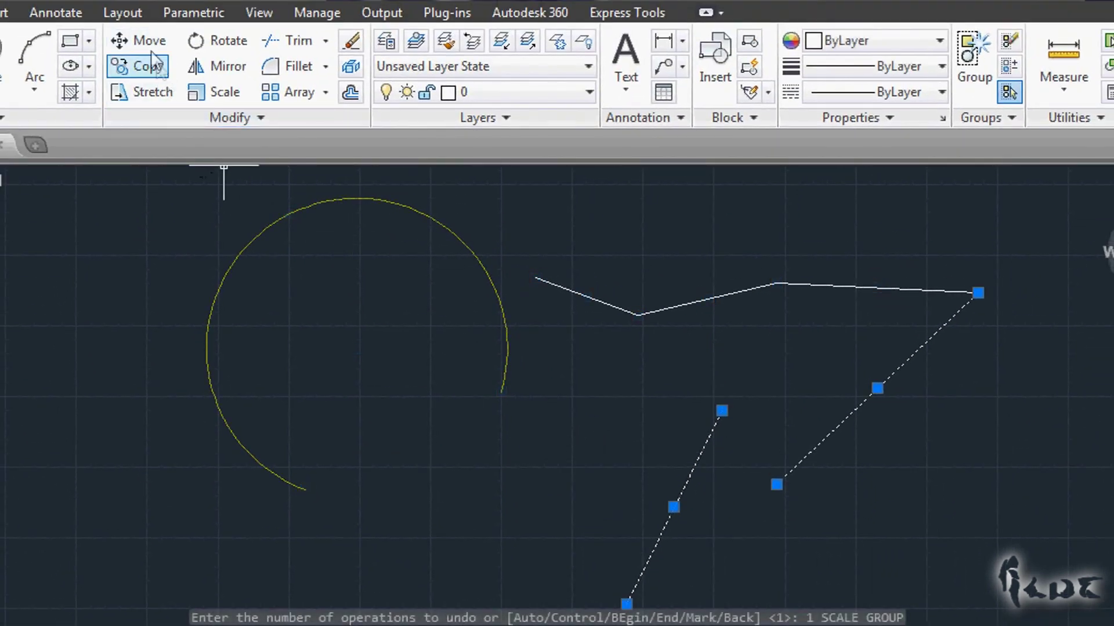
left_click(147, 38)
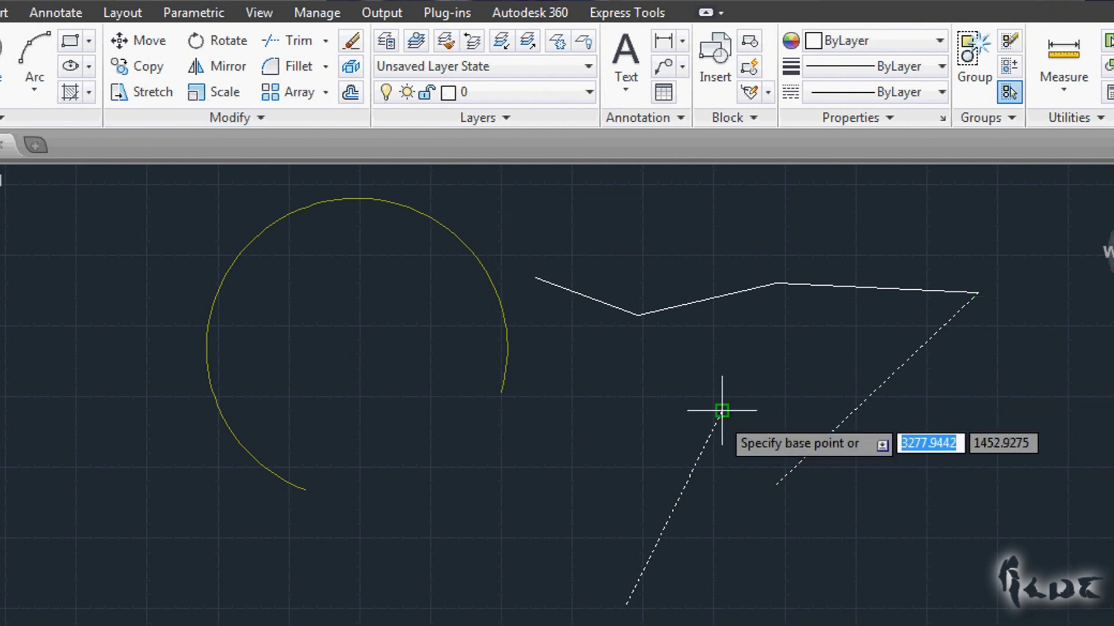
left_click(777, 484)
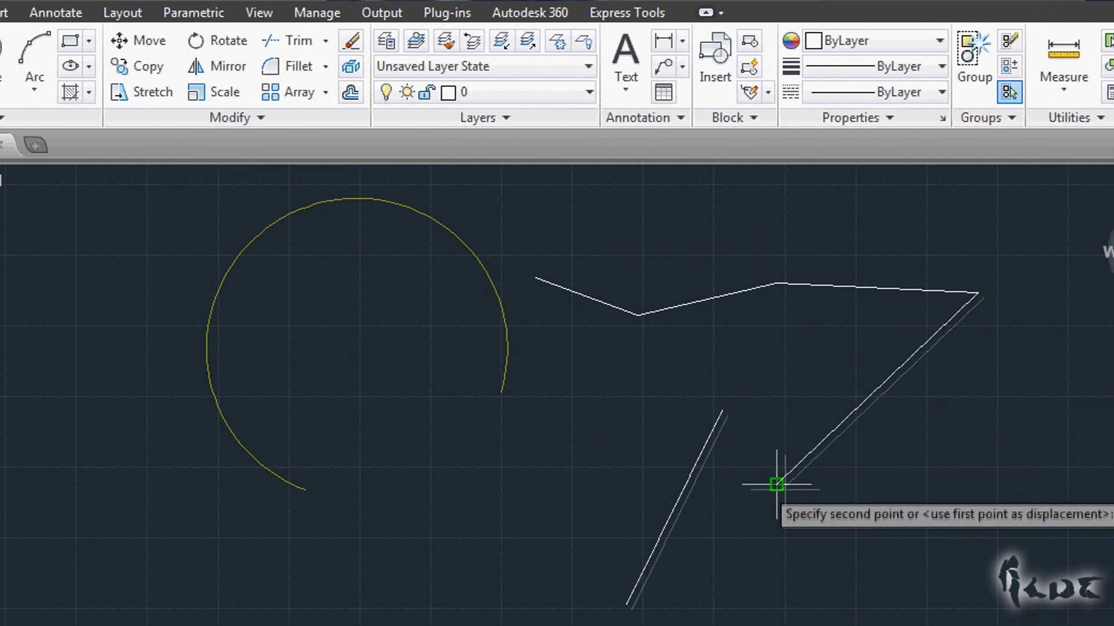
left_click(821, 511)
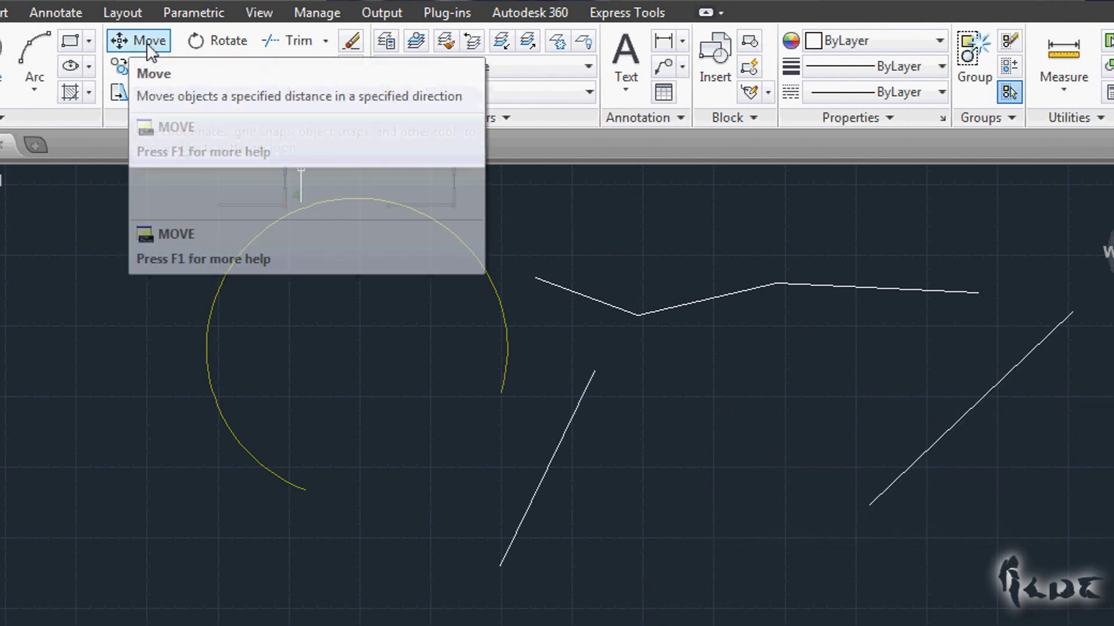
Move the yellow arc and slanted white line further left, using the arc's endpoint as the base point
left_click(148, 46)
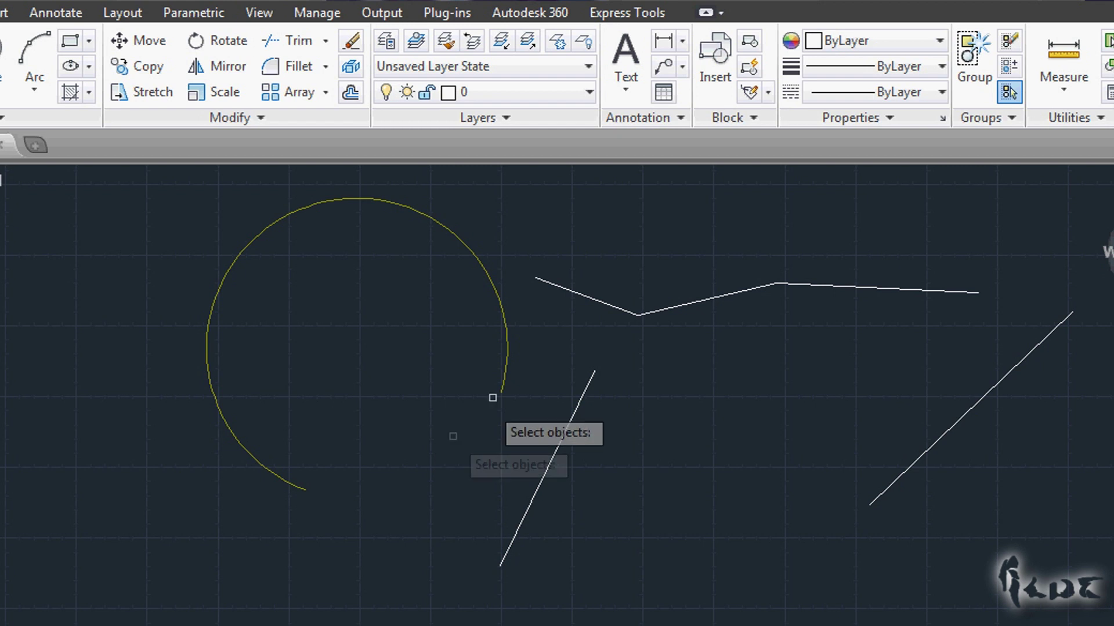
left_click(505, 373)
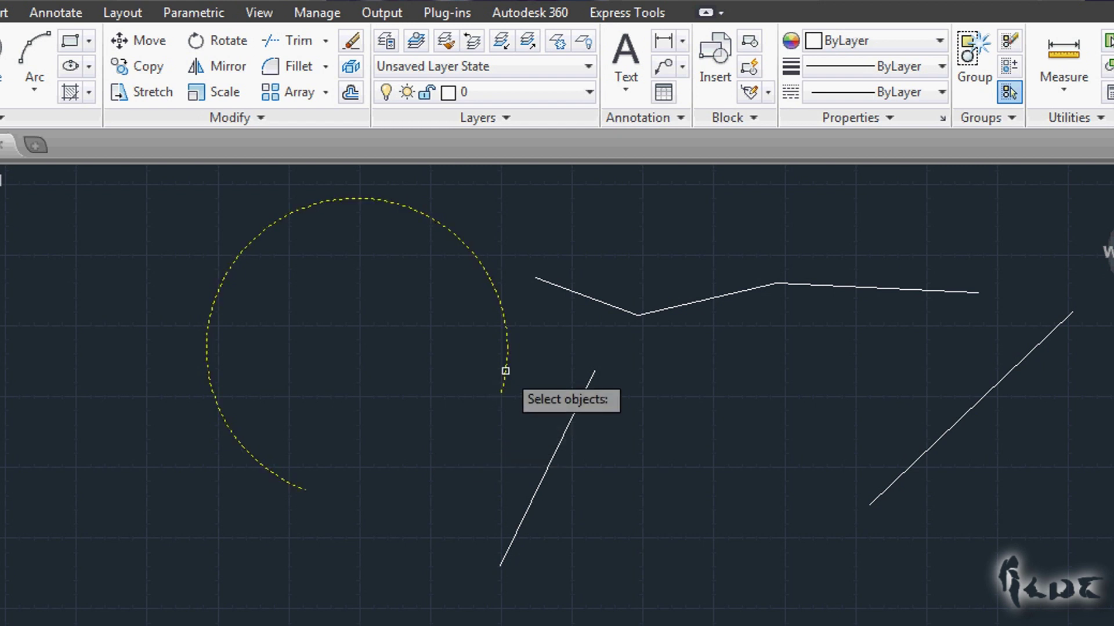
left_click(564, 436)
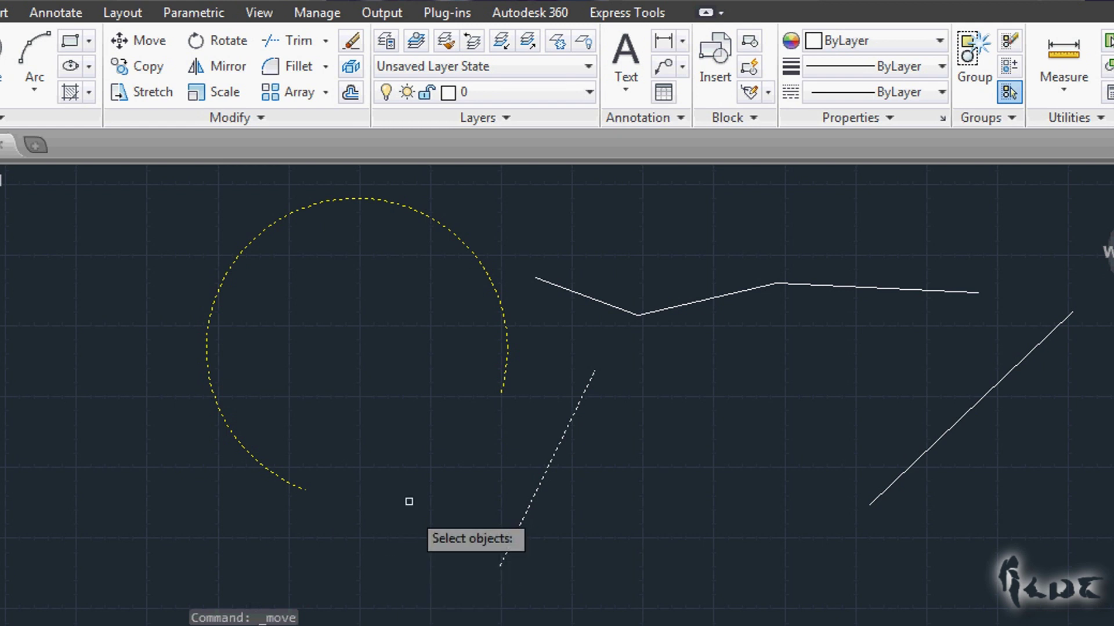
key("Return")
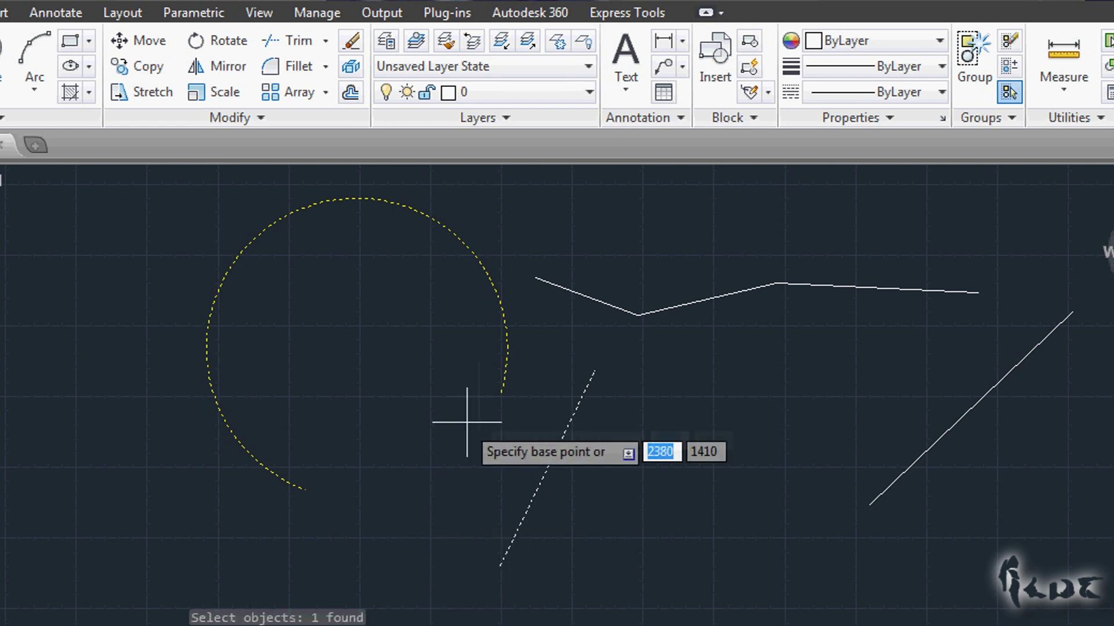
left_click(501, 392)
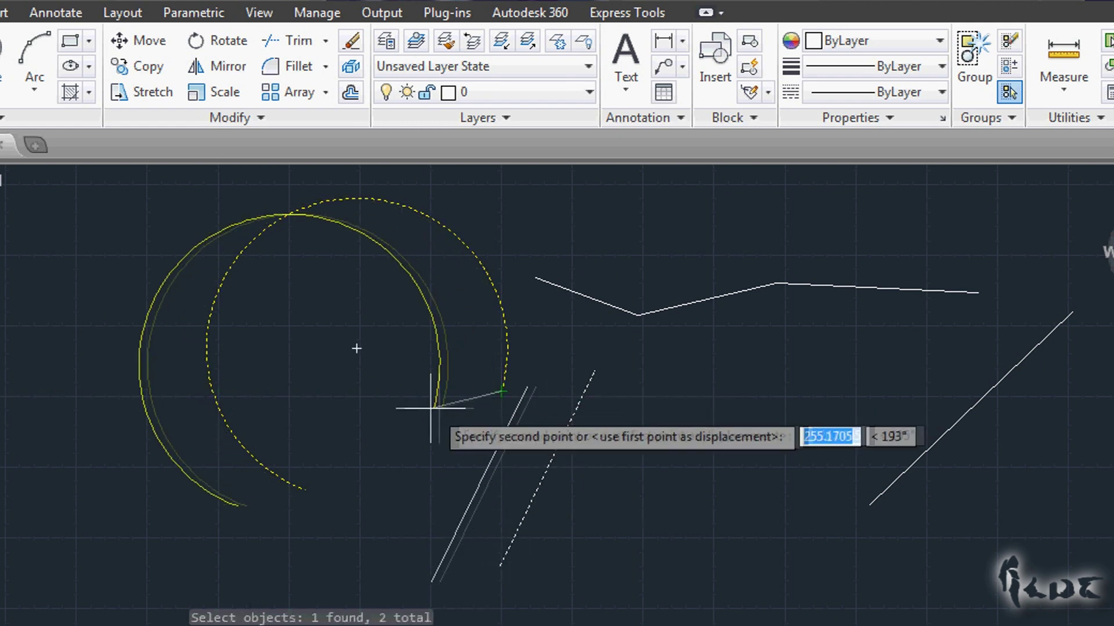
left_click(348, 417)
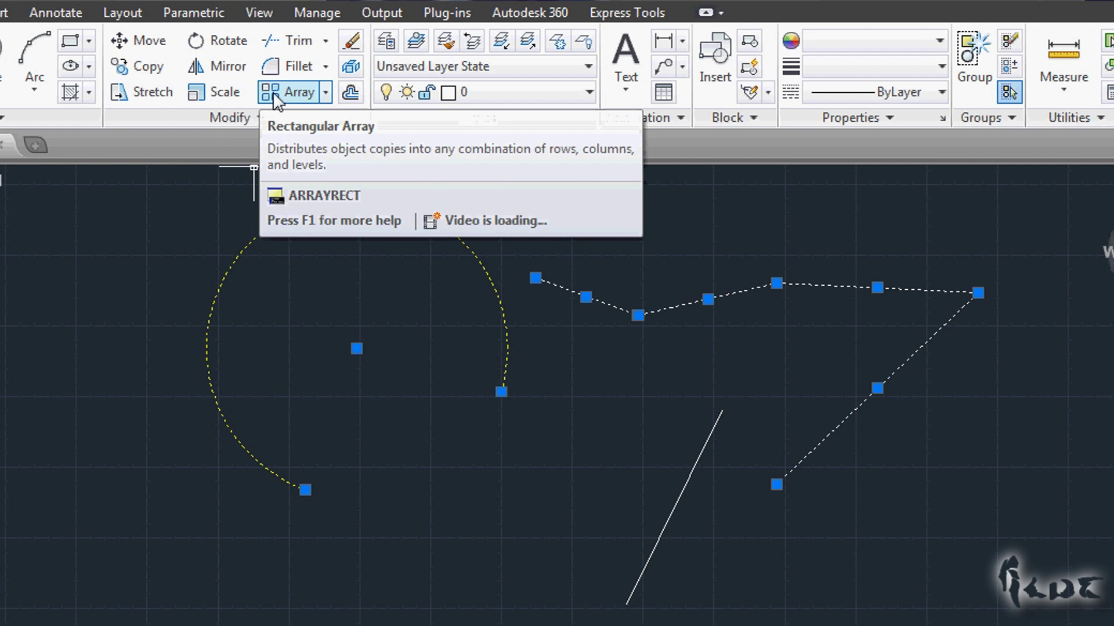
Move the arc and line down-left again, then grab a line's midpoint grip and cancel the stretch
left_click(224, 92)
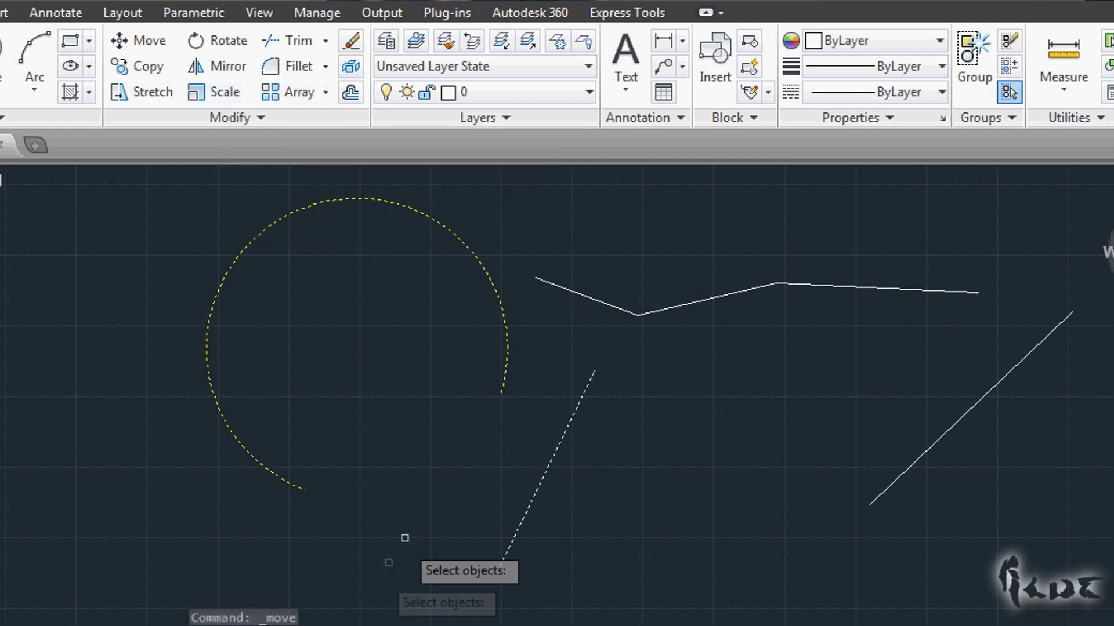
key("Return")
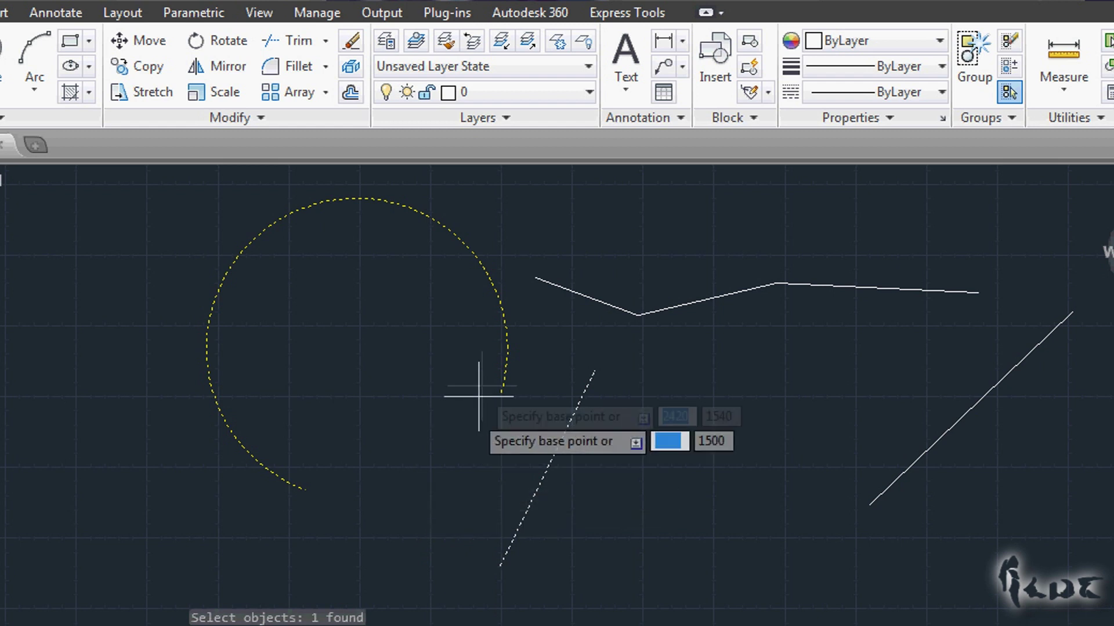
left_click(501, 392)
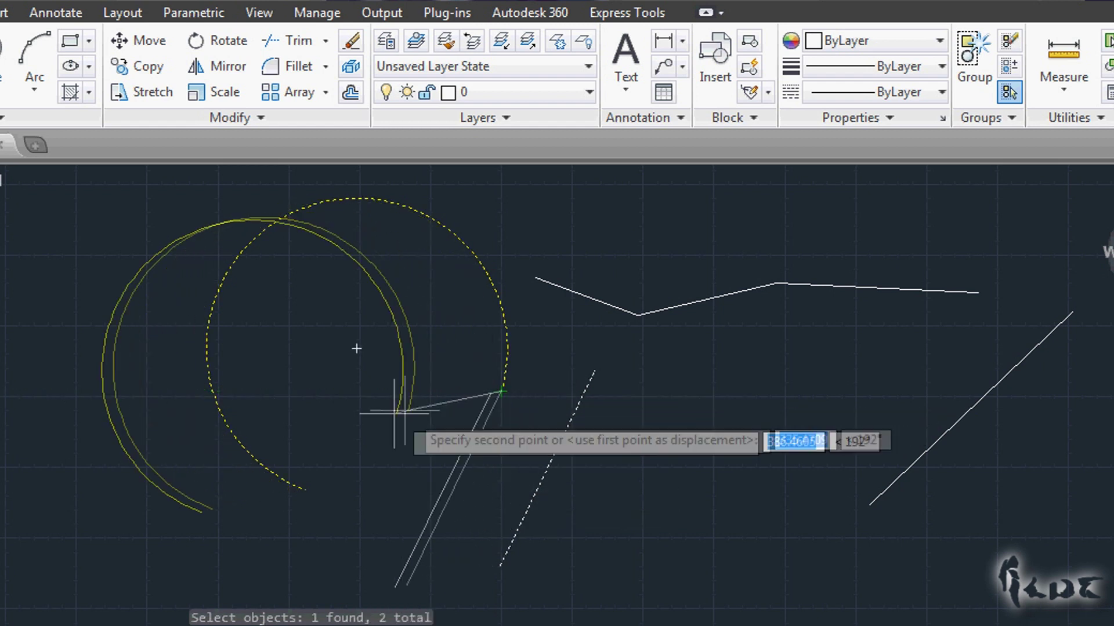
left_click(347, 418)
key("space")
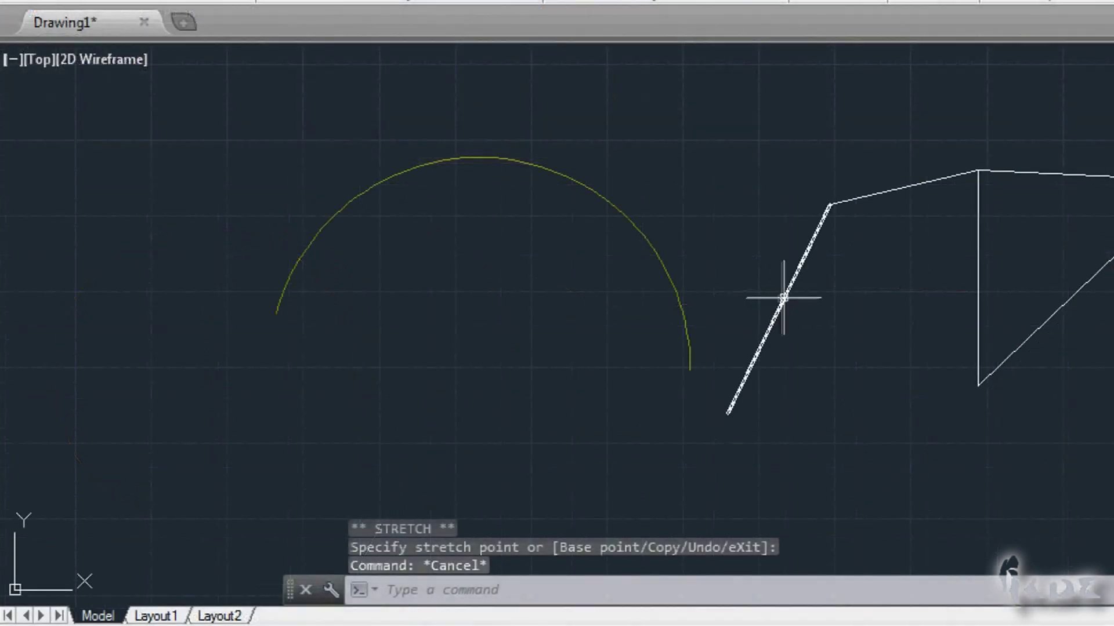
left_click(784, 295)
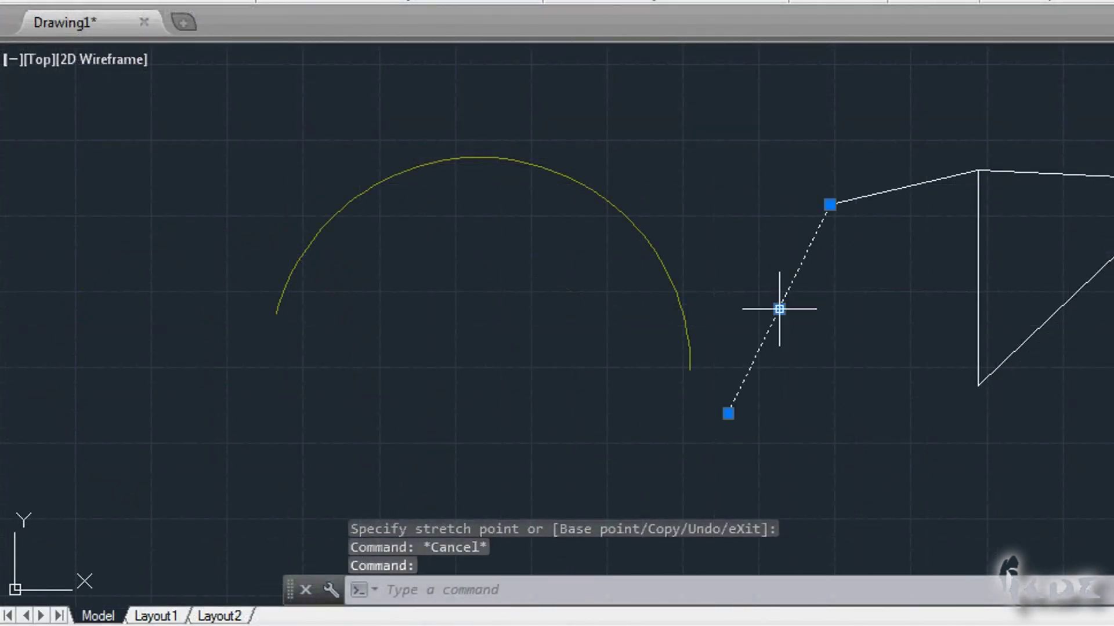
left_click(779, 309)
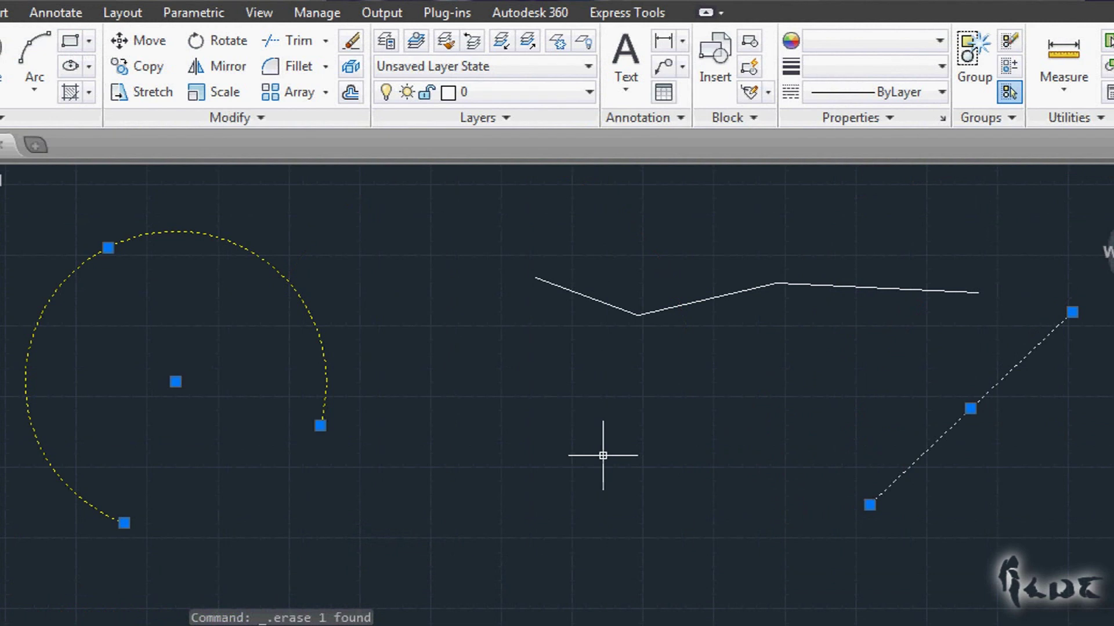
key("Escape")
left_click(577, 294)
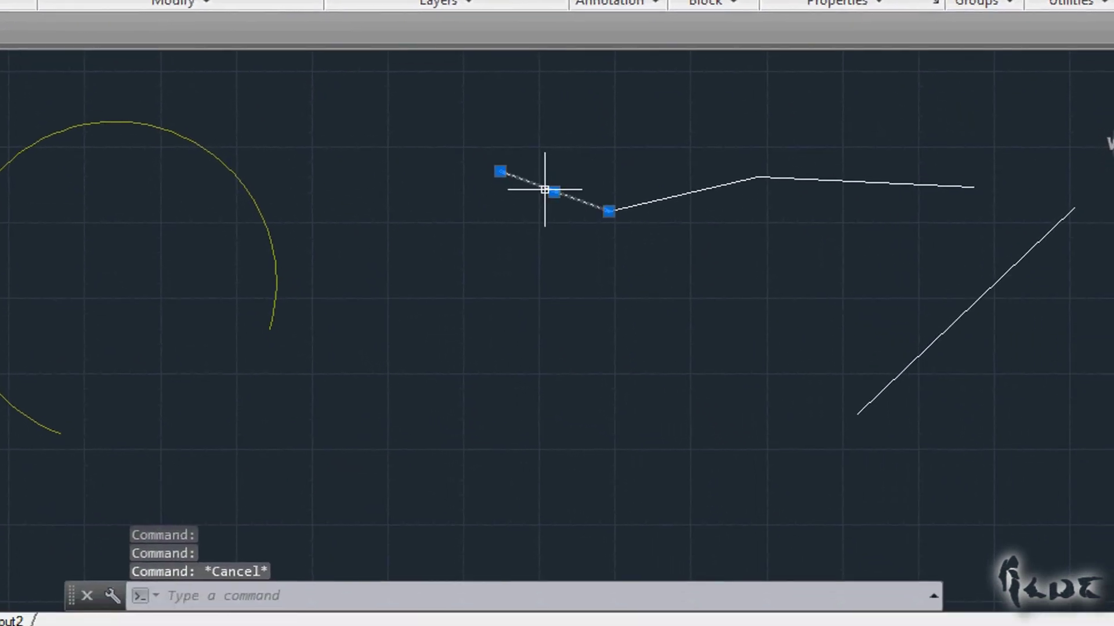
left_click(656, 192)
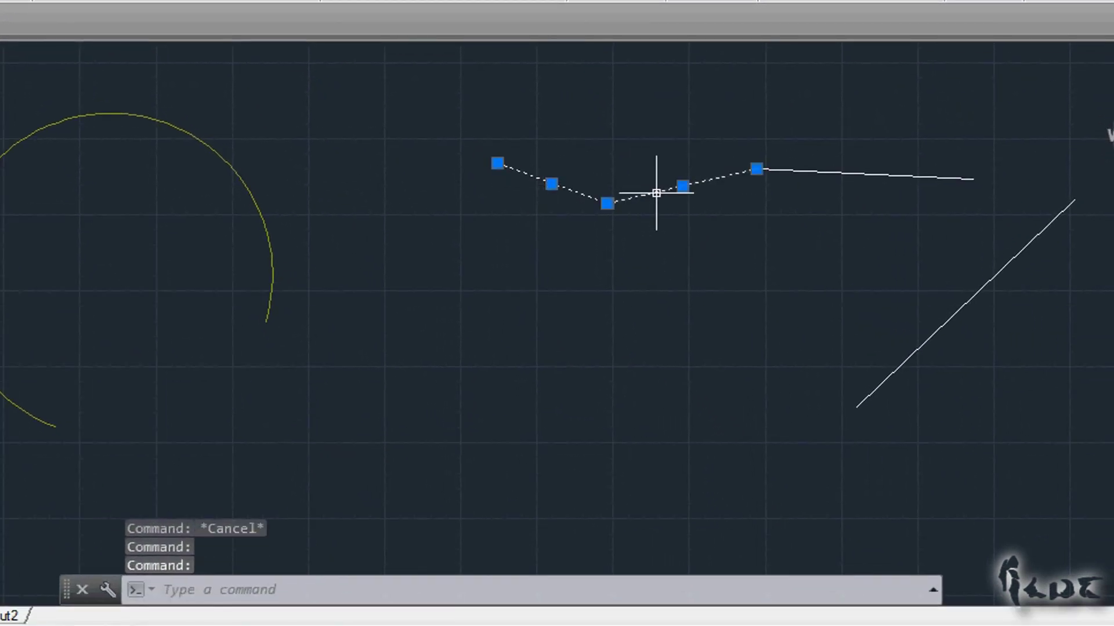
left_click(824, 173)
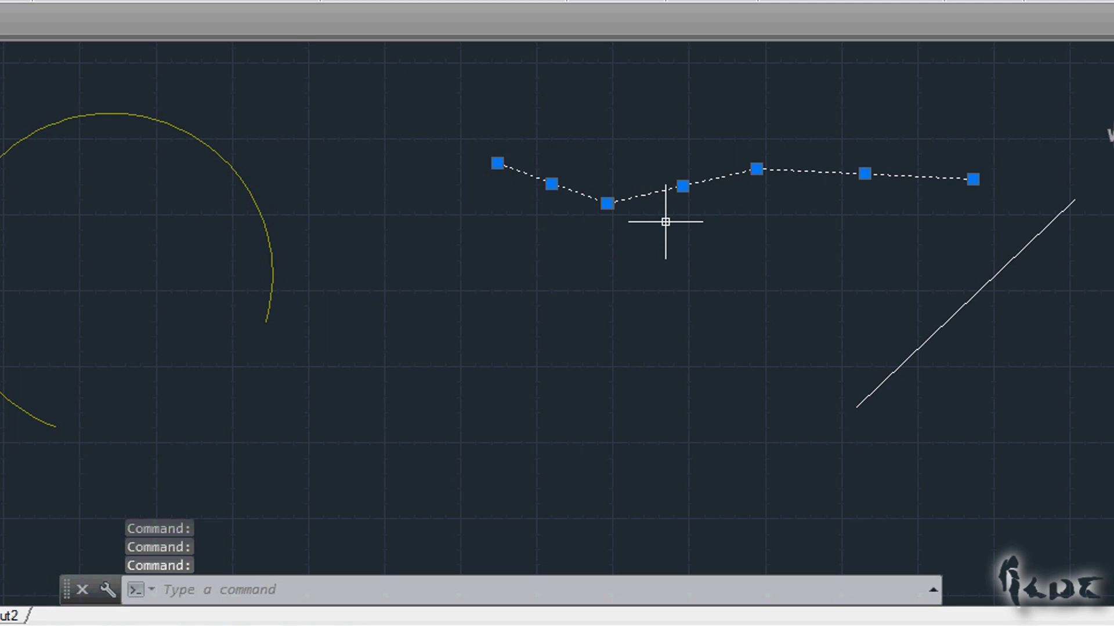
key("ctrl+c")
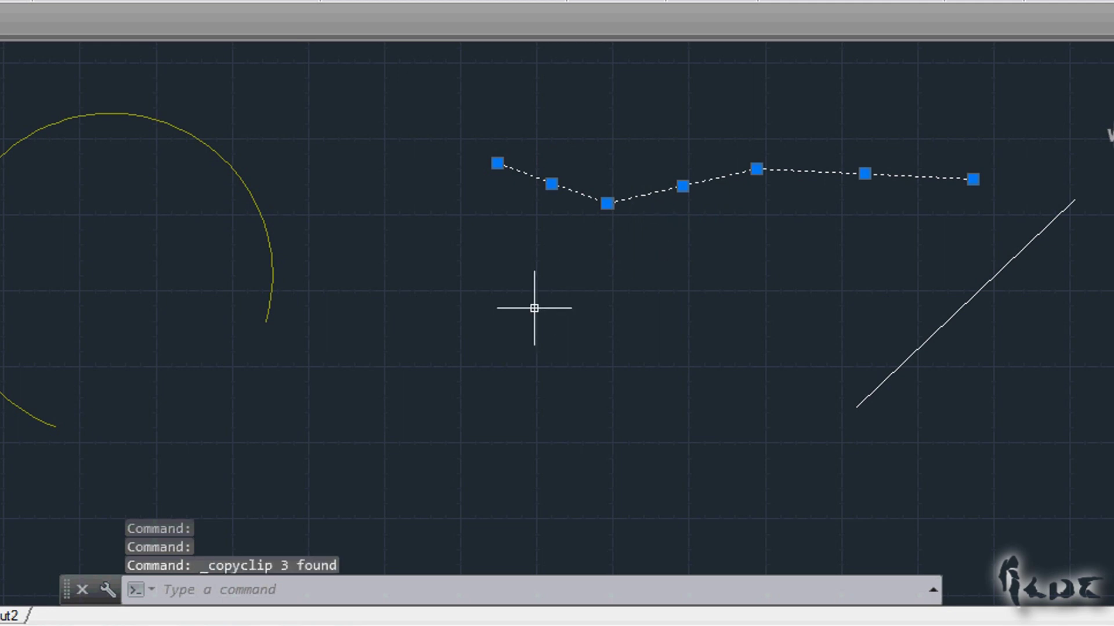
key("ctrl+v")
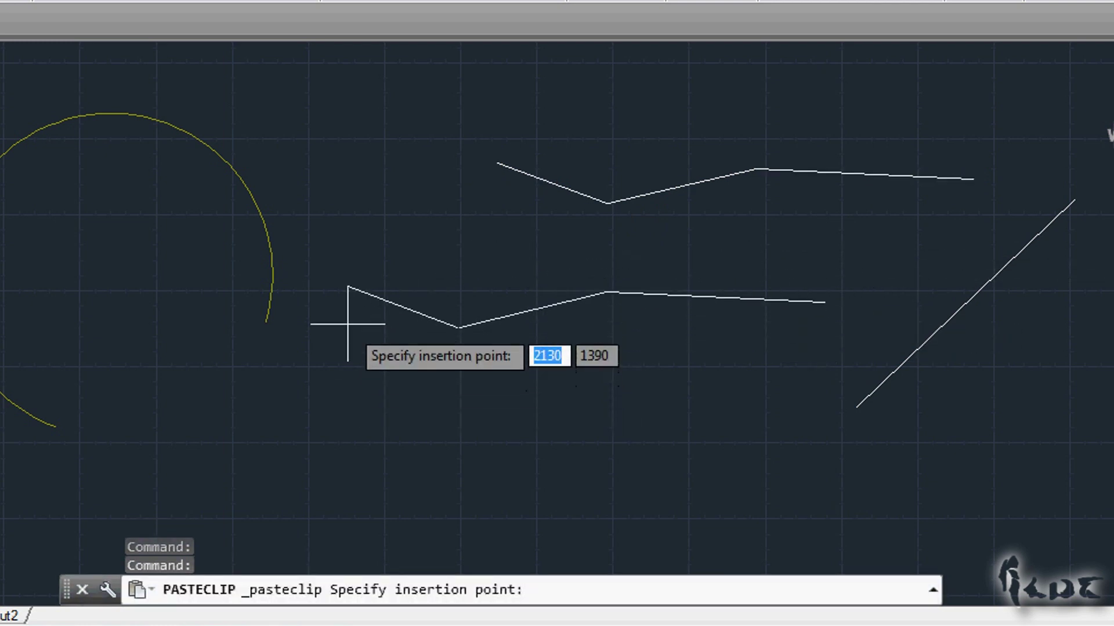
left_click(371, 288)
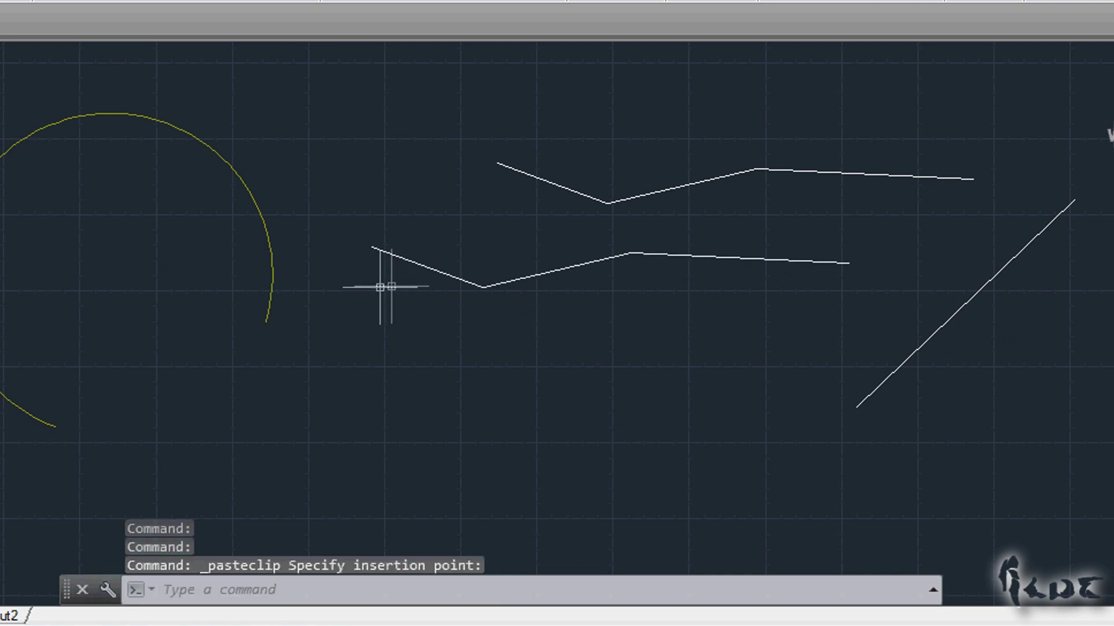
left_click(355, 244)
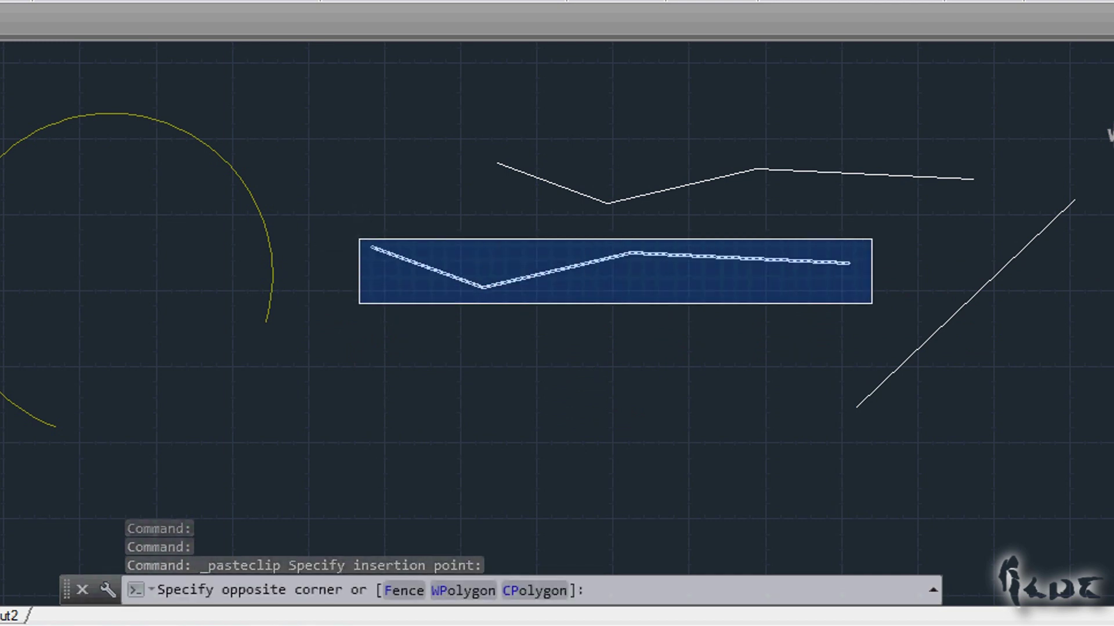
left_click(872, 304)
key("ctrl+x")
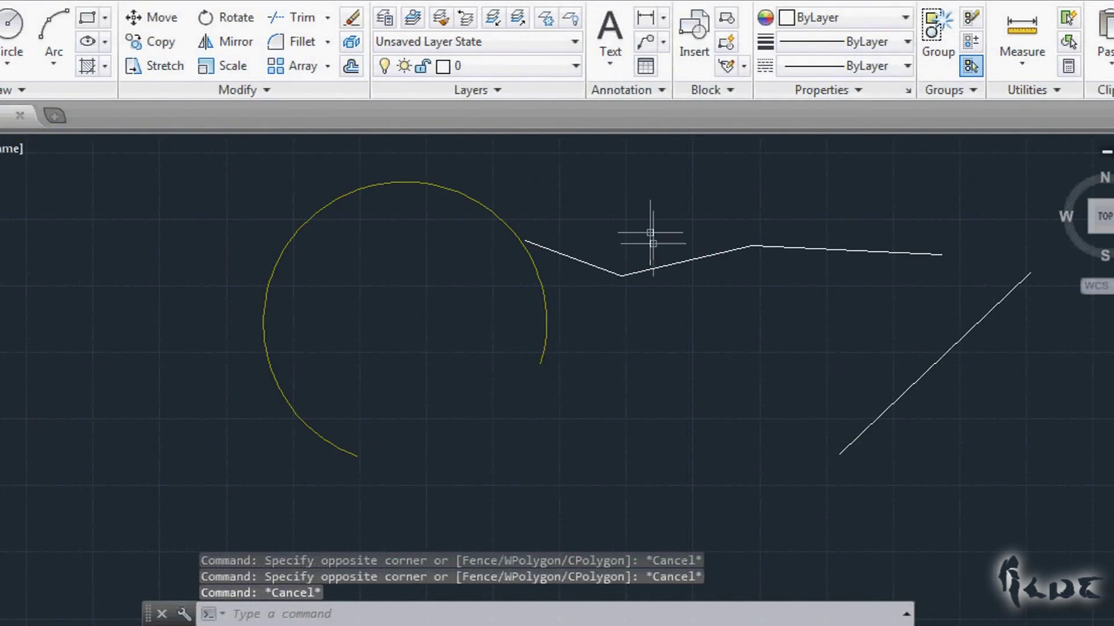
Move the arc and zigzag polyline from a base point to a new position
left_click(150, 17)
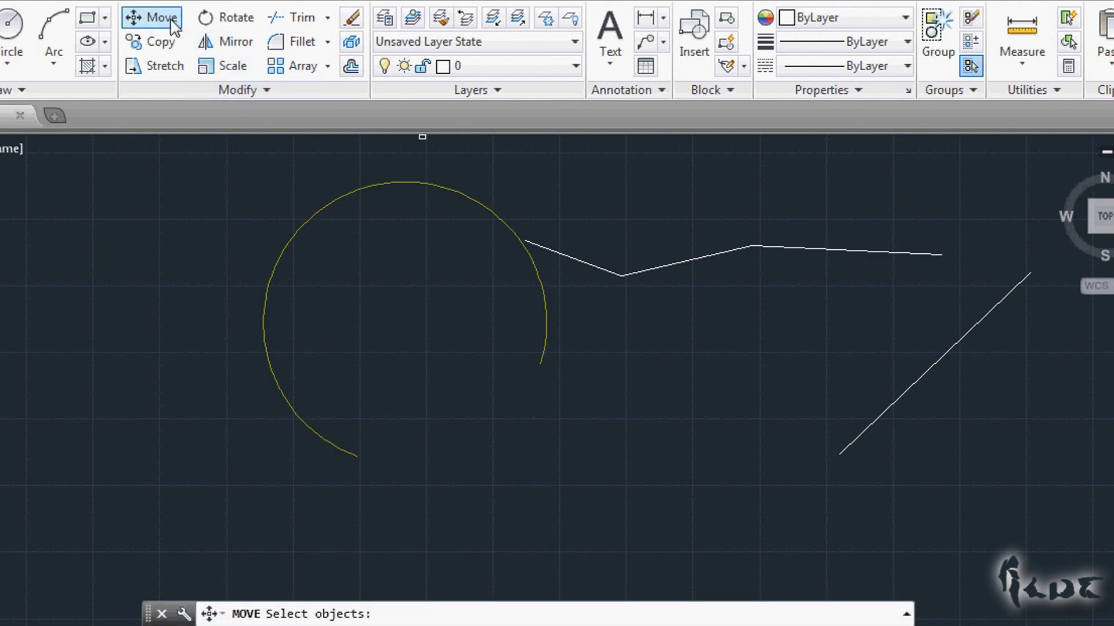
left_click(514, 235)
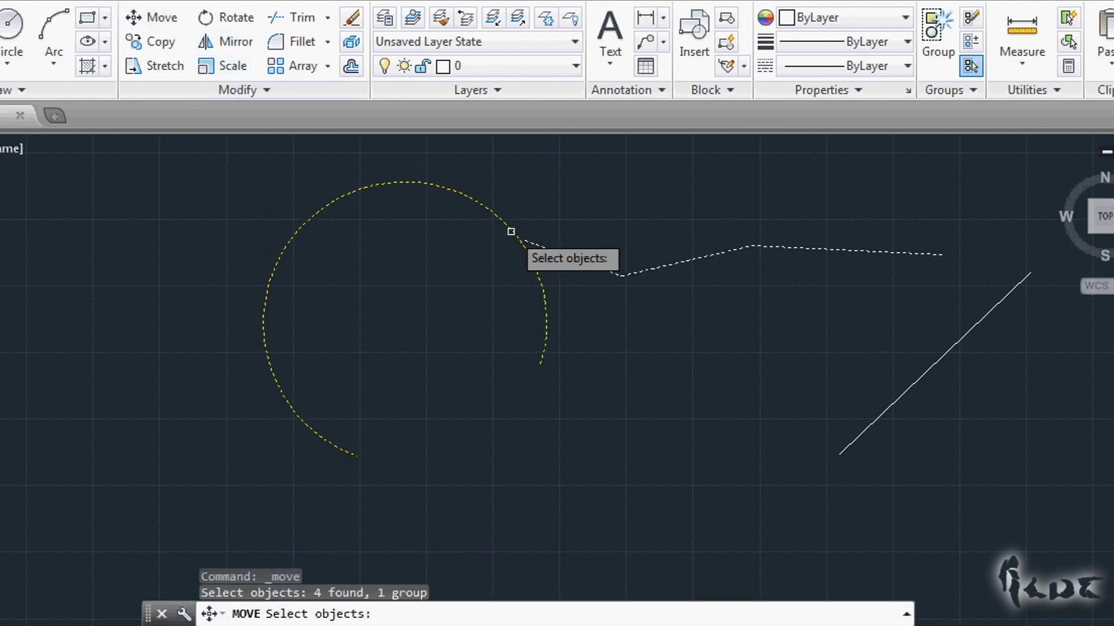
key("Return")
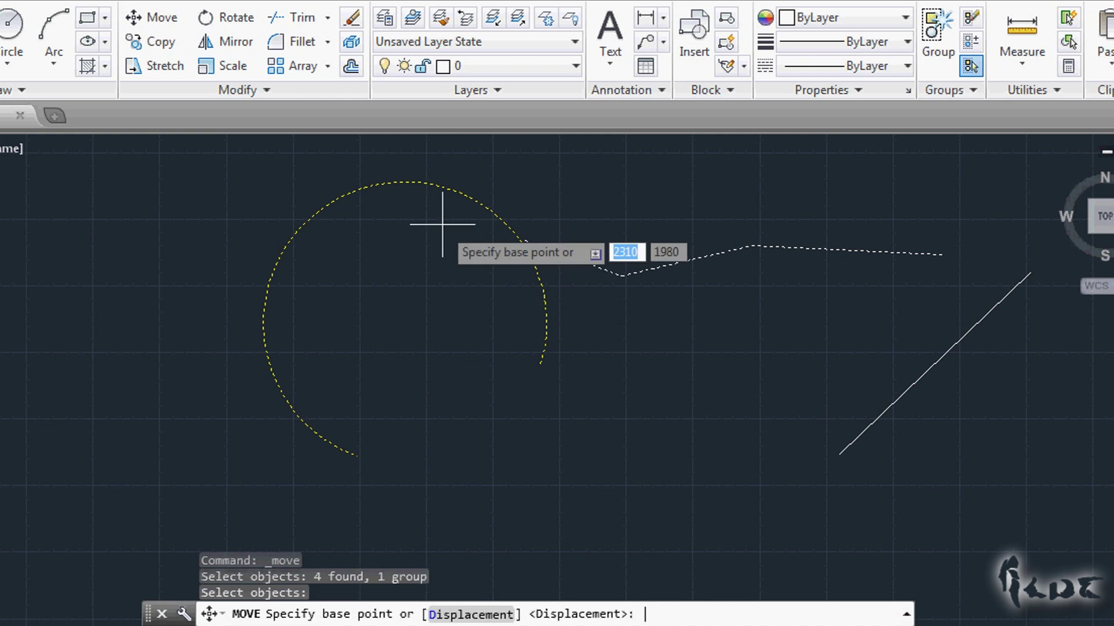
left_click(503, 389)
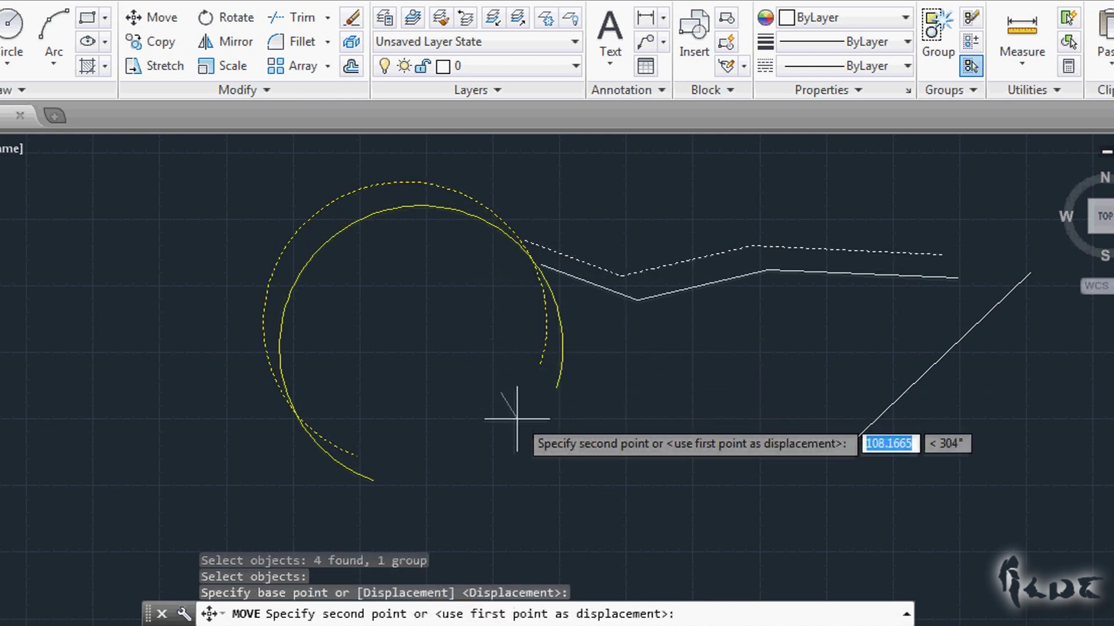
left_click(468, 422)
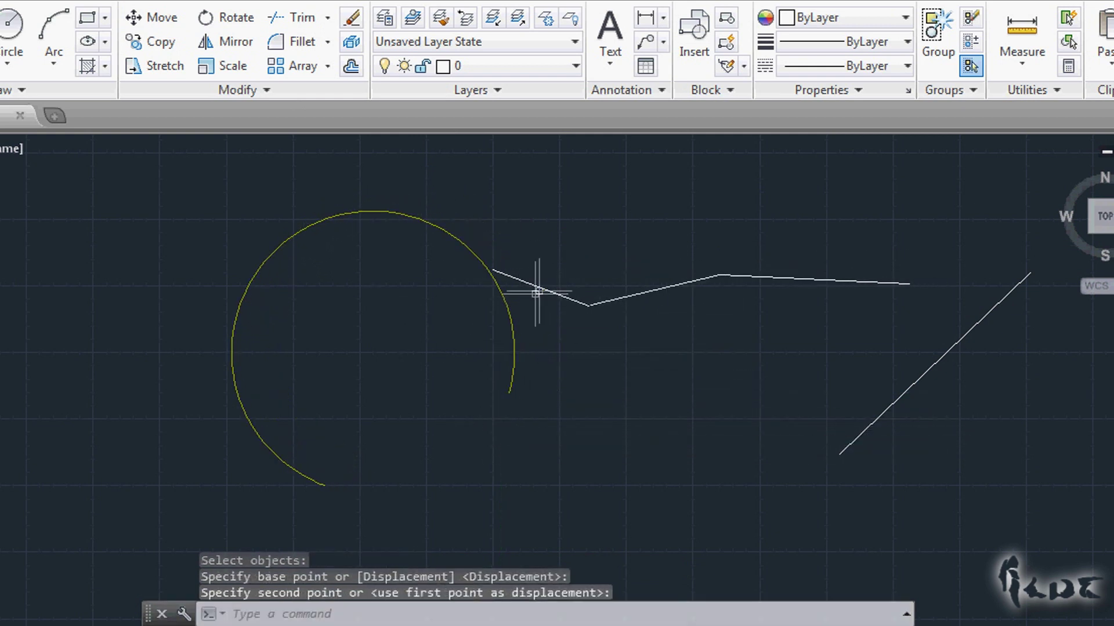
Window-select the arc and polyline and combine them into one group
mouse_move(538, 290)
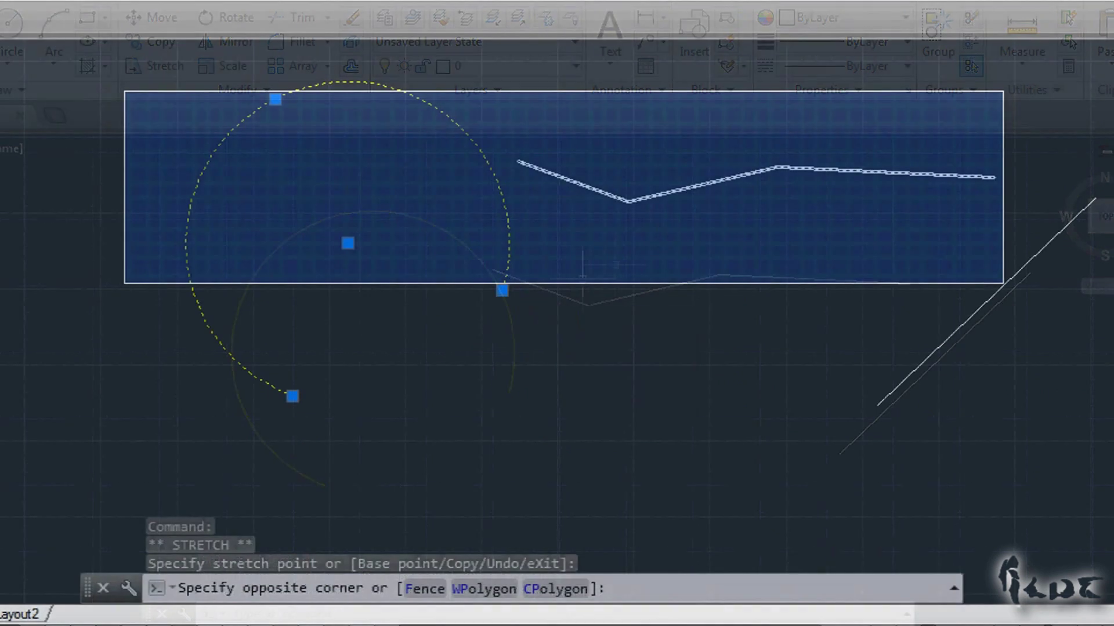
left_click(1003, 285)
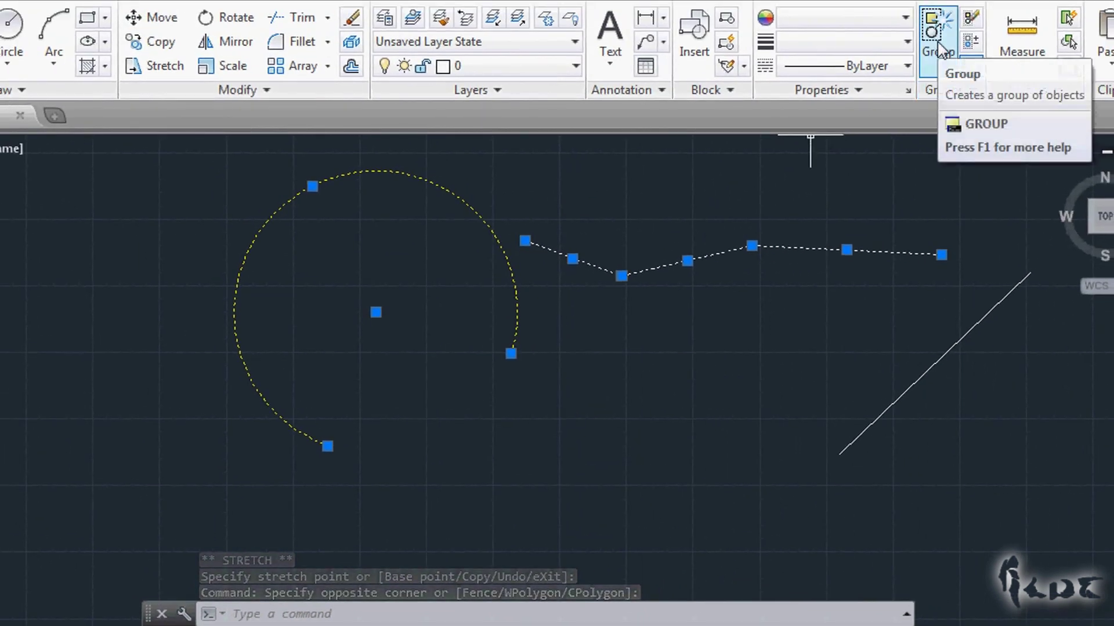
left_click(941, 49)
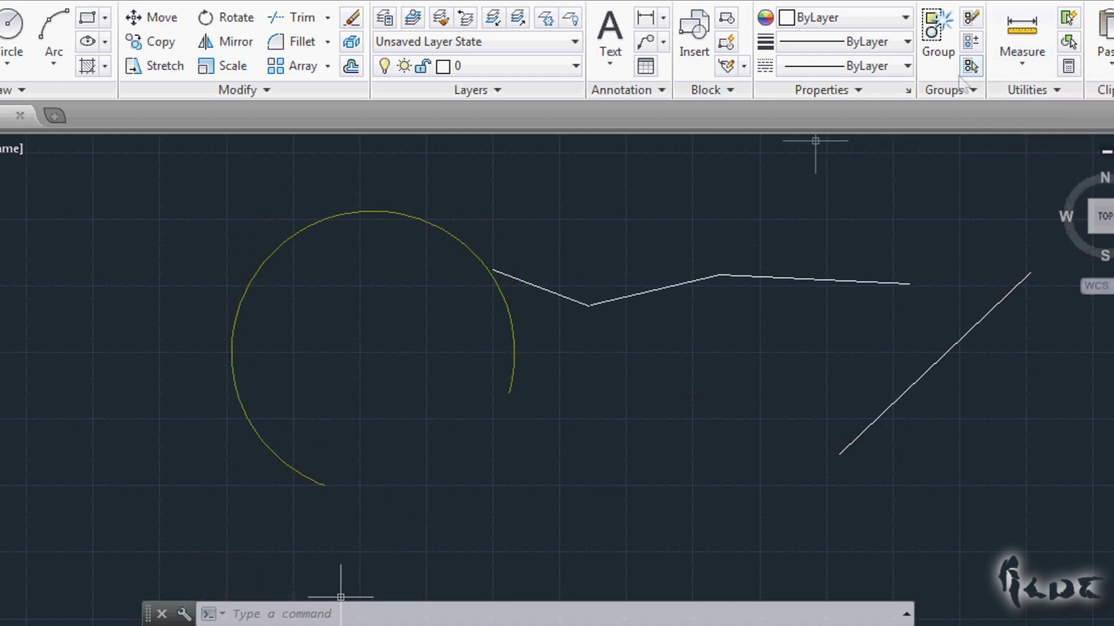
left_click(732, 278)
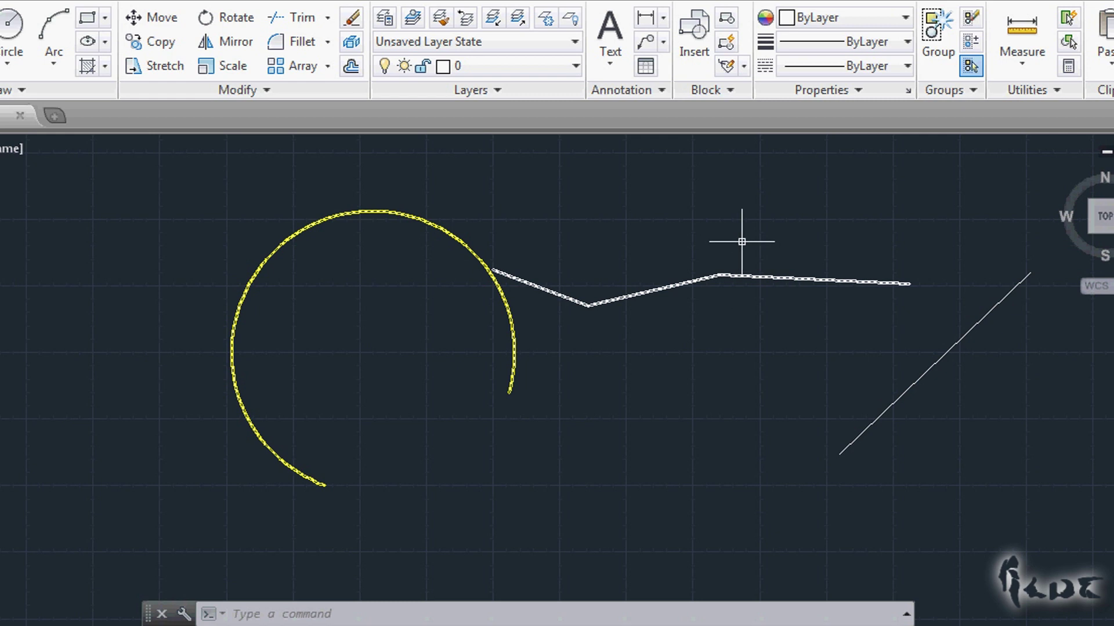
key("Escape")
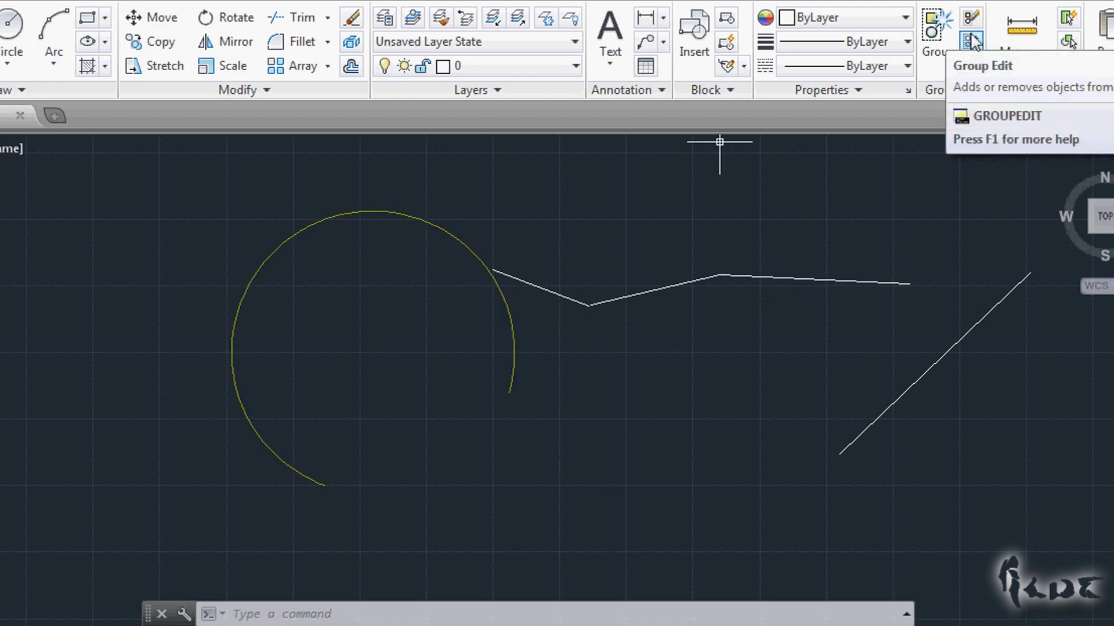
Use Group Edit's Add objects option to put the slanted diagonal line into the arc-and-polyline group
left_click(971, 41)
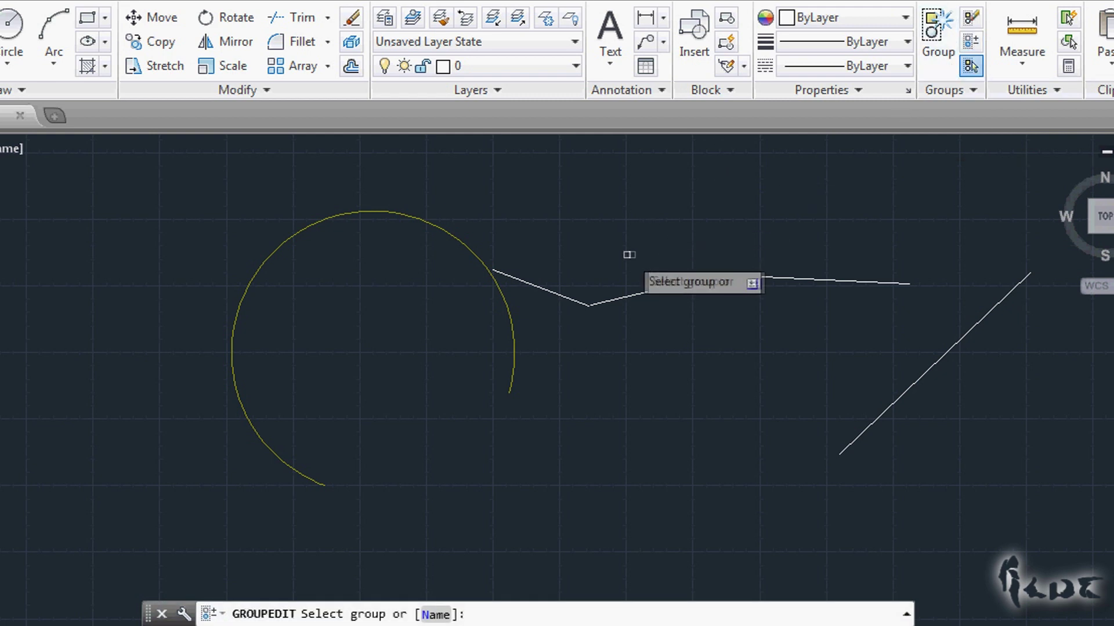
left_click(547, 291)
key("Down")
key("Down")
key("Down")
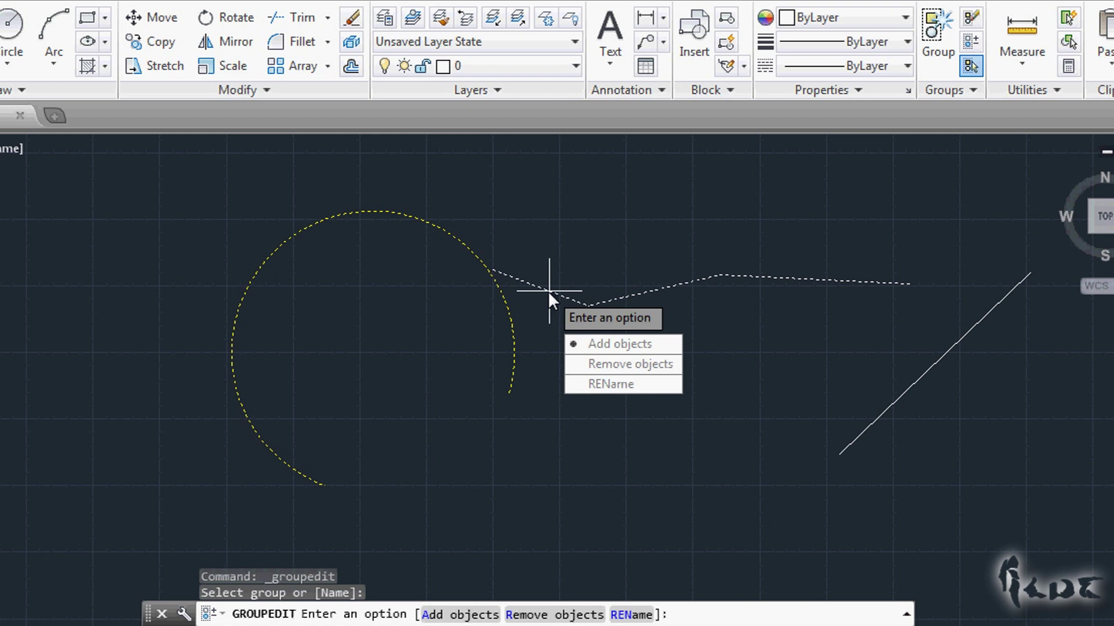
key("Up")
key("Up")
key("Return")
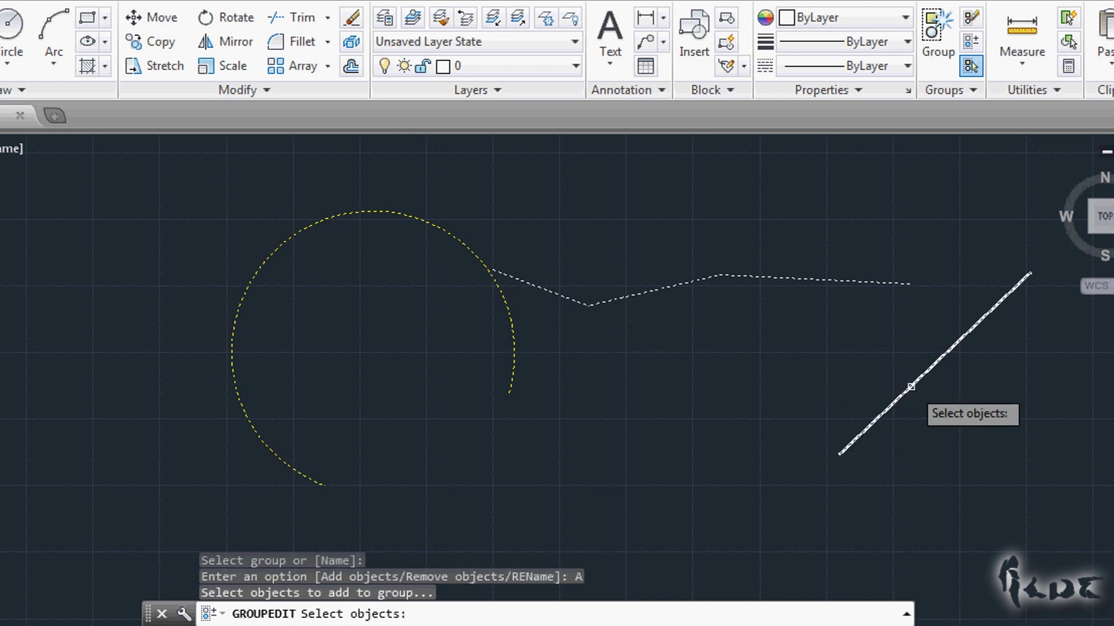
left_click(911, 387)
key("Return")
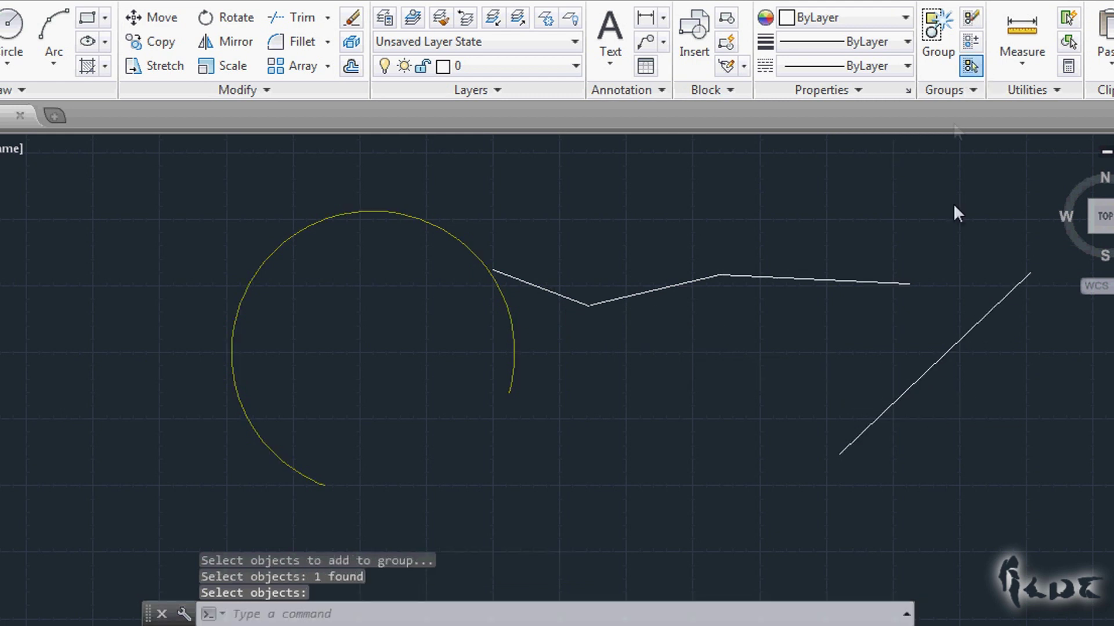
left_click(940, 355)
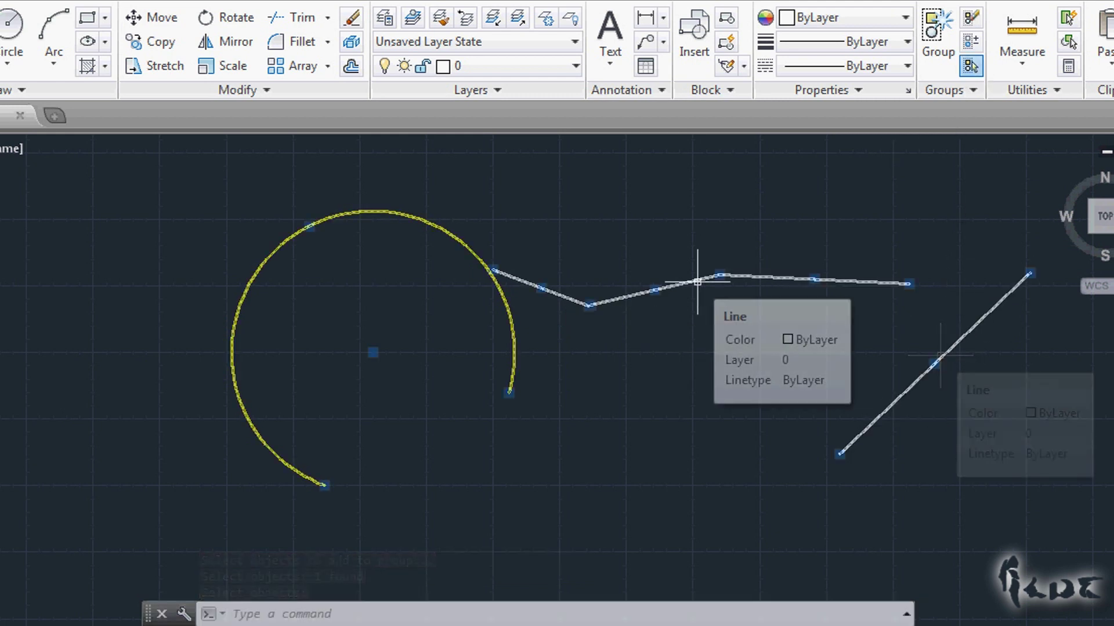
Ungroup the objects, then undo, redo and undo again the arc's stretch
left_click(971, 19)
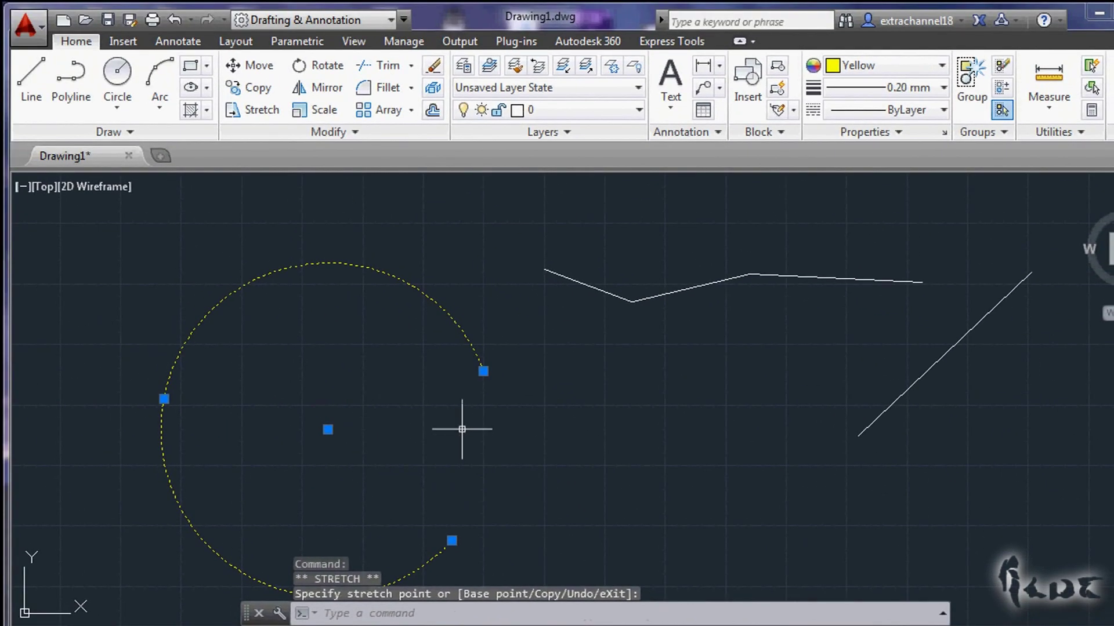
left_click(173, 21)
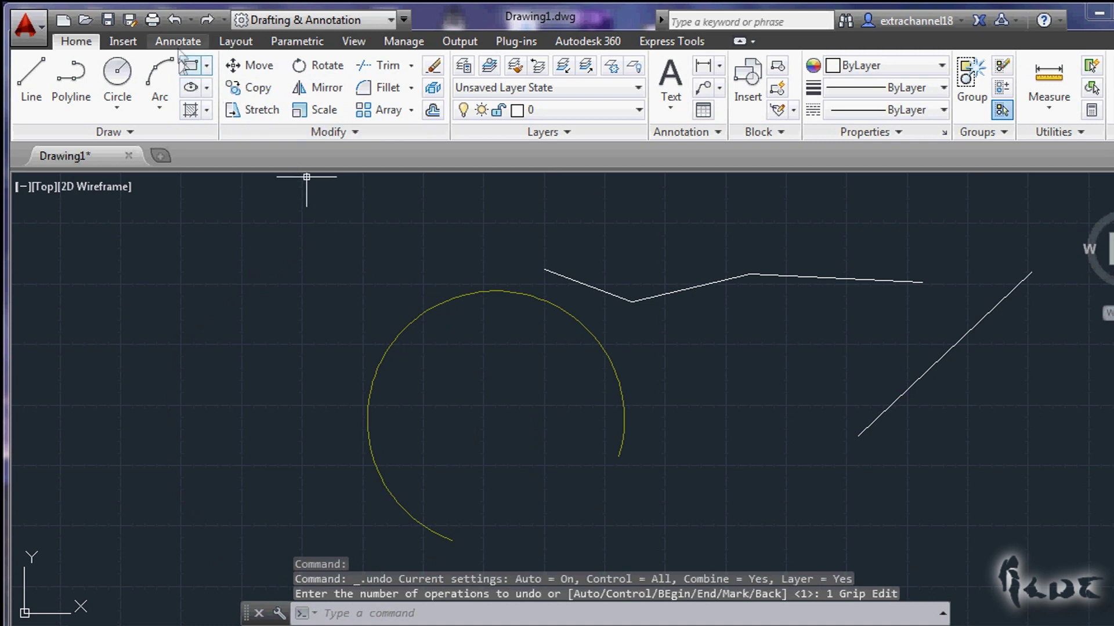
left_click(206, 20)
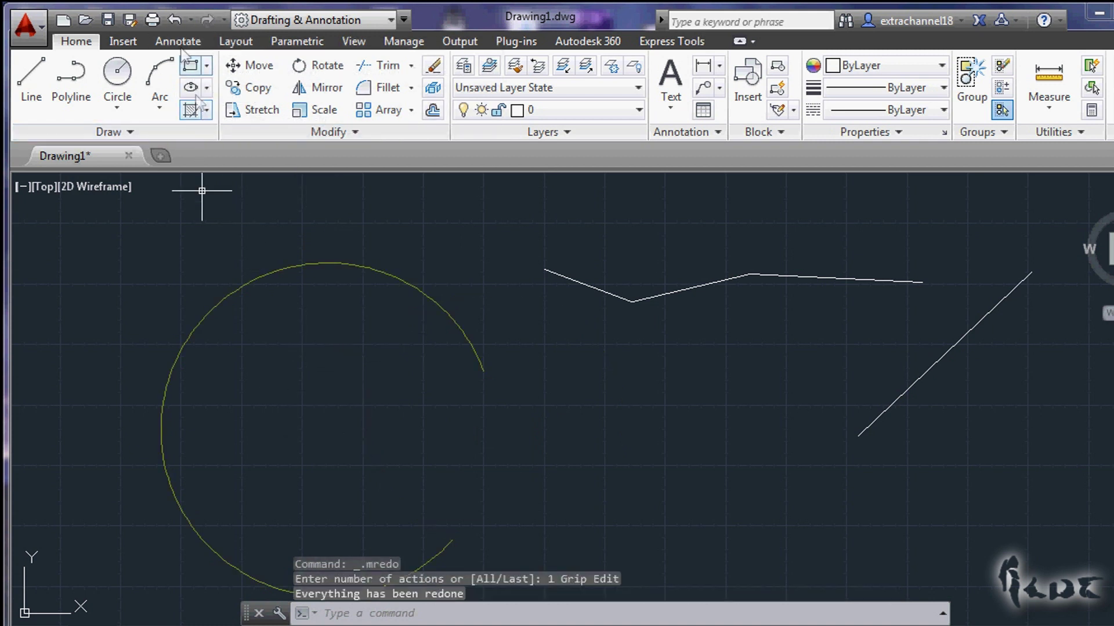
left_click(173, 20)
left_click(190, 20)
Zoom in and out and pan around the drawing to inspect it
key("Escape")
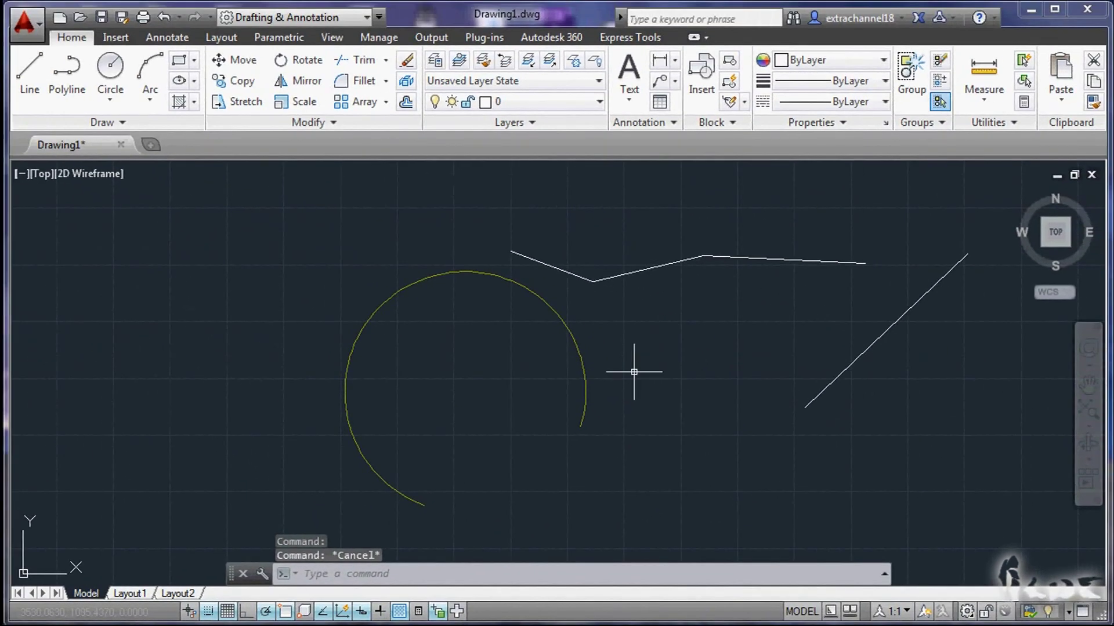
scroll(634, 372, "down", 8)
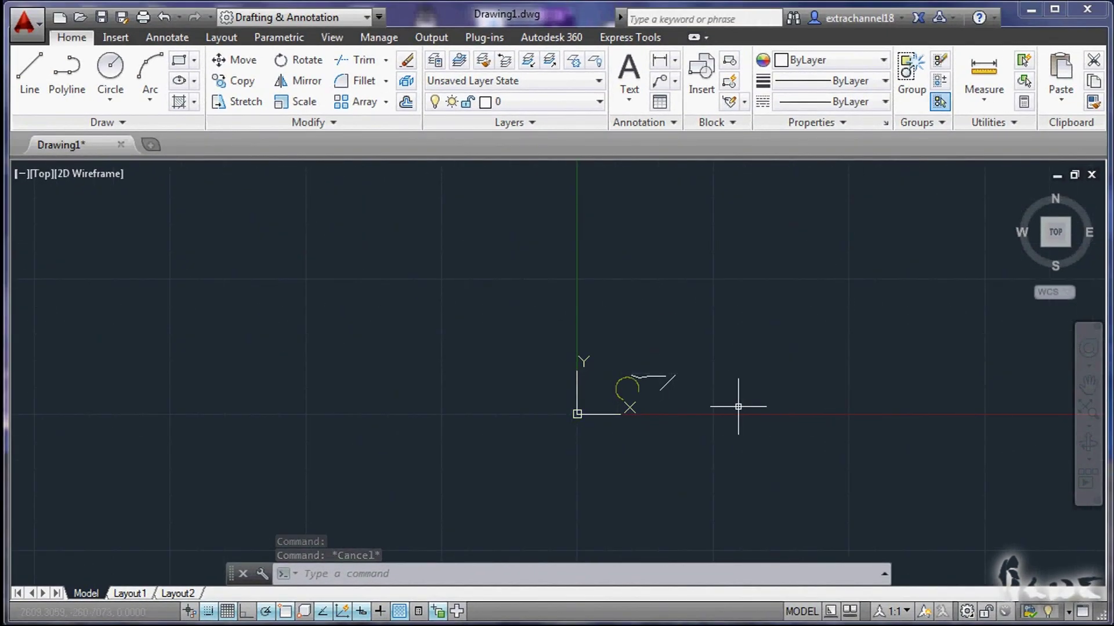
scroll(730, 403, "up", 5)
scroll(417, 344, "up", 2)
scroll(417, 344, "up", 5)
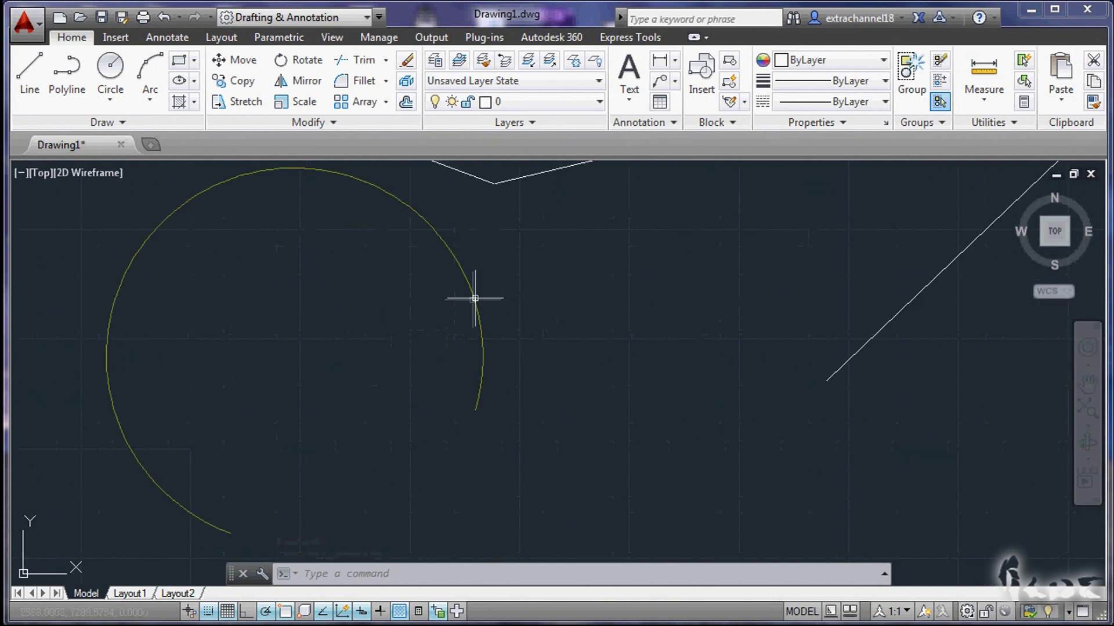
scroll(430, 373, "down", 4)
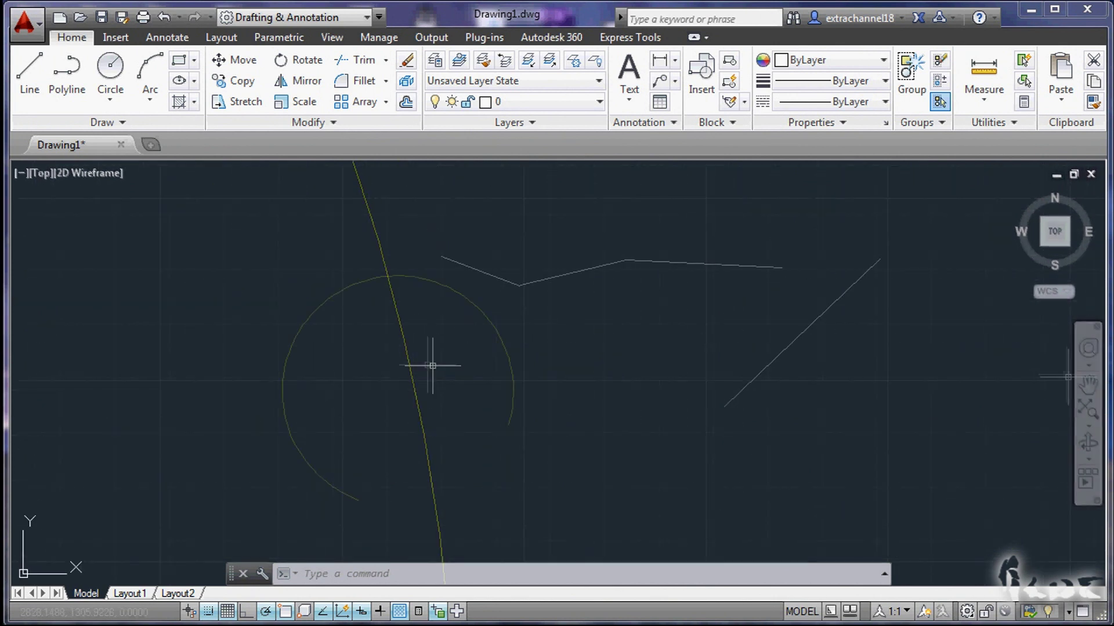
left_click(1086, 387)
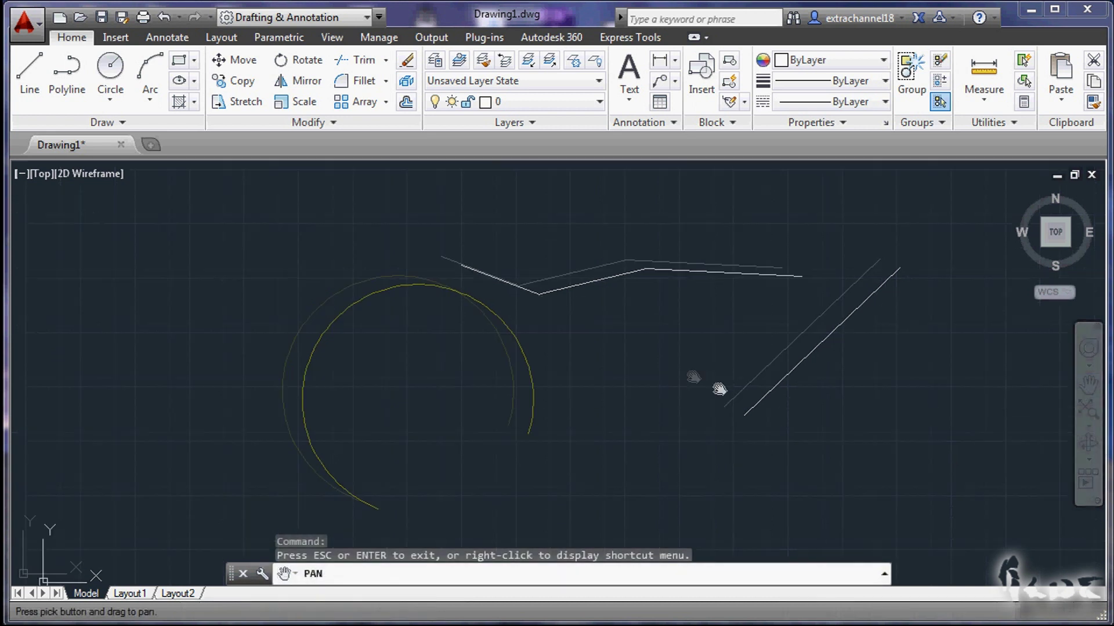
mouse_move(719, 385)
left_mouse_down()
mouse_move(870, 418)
mouse_move(719, 311)
mouse_move(689, 320)
left_mouse_up()
mouse_move(408, 433)
left_mouse_down()
mouse_move(489, 403)
mouse_move(754, 406)
mouse_move(455, 418)
left_mouse_up()
key("Escape")
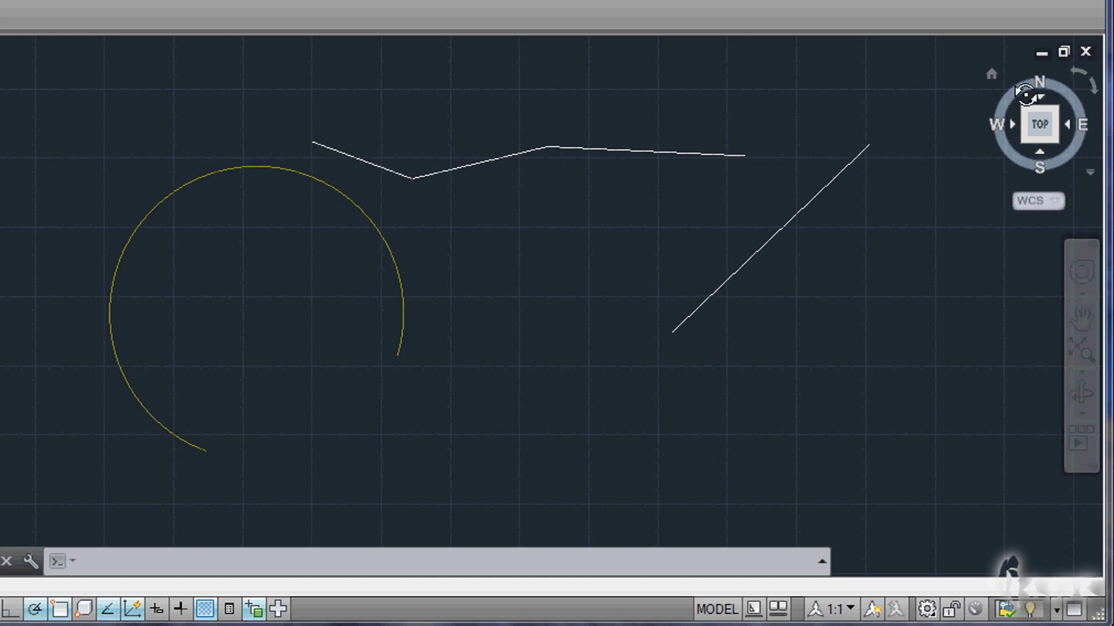
Rotate the top view with the ViewCube back to north-up, then show Layout1
left_click_drag(1016, 90, 997, 117)
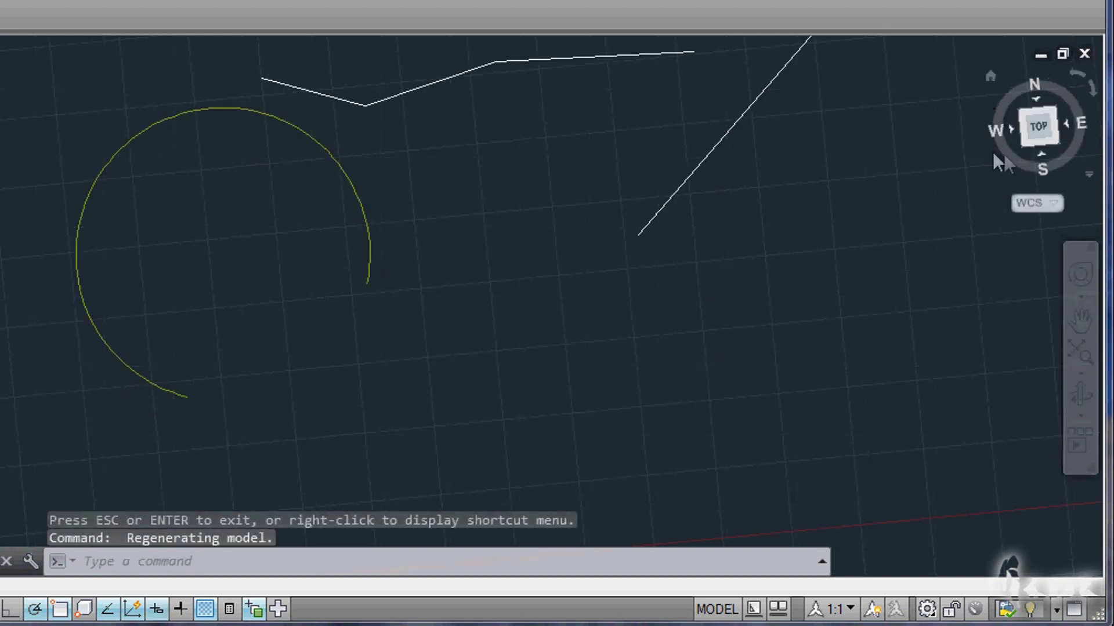
left_click_drag(1076, 149, 1093, 79)
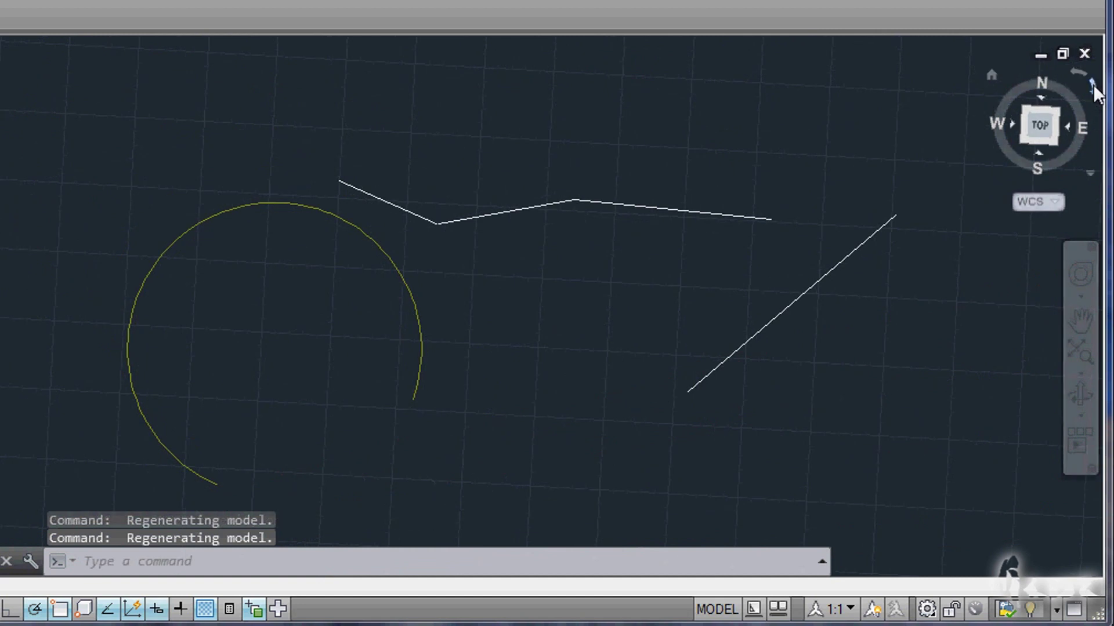
left_click(1093, 85)
left_click(1093, 89)
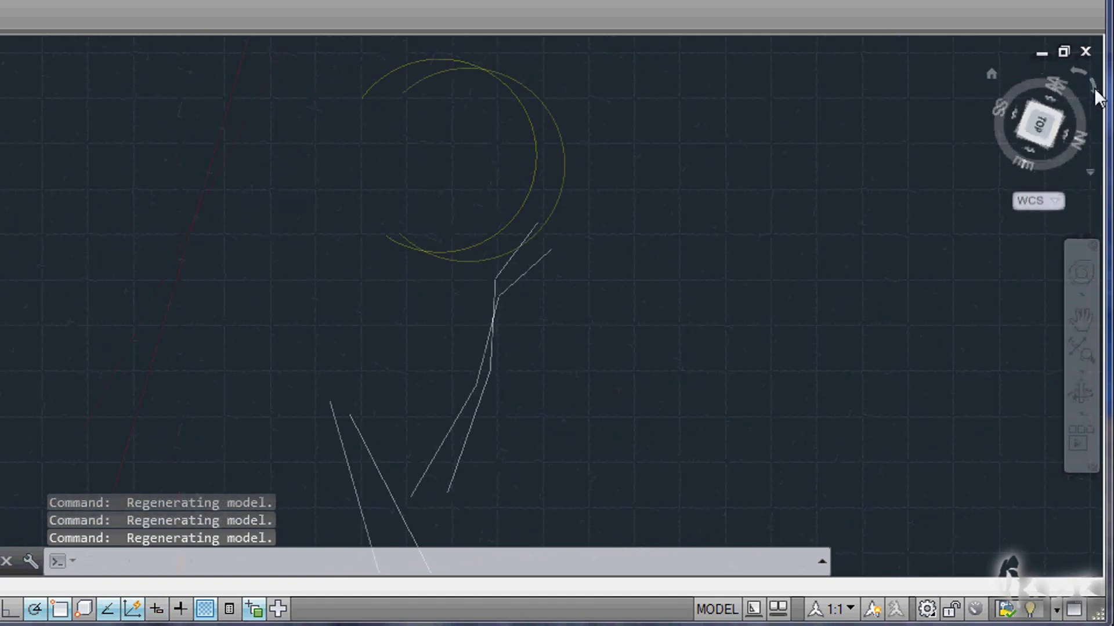
left_click(1094, 88)
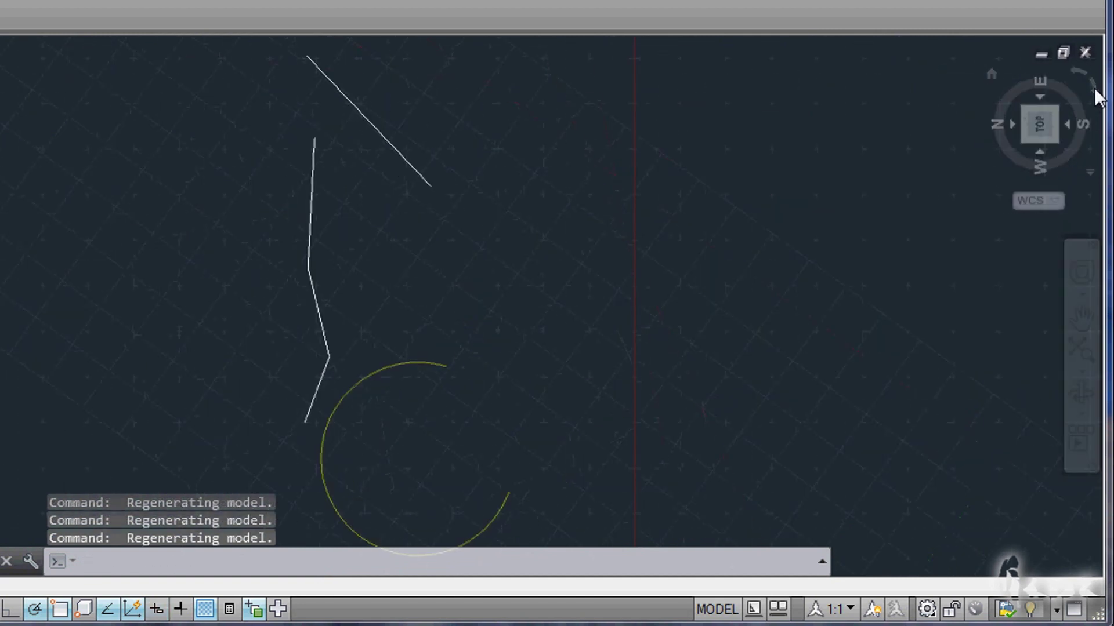
left_click(1095, 88)
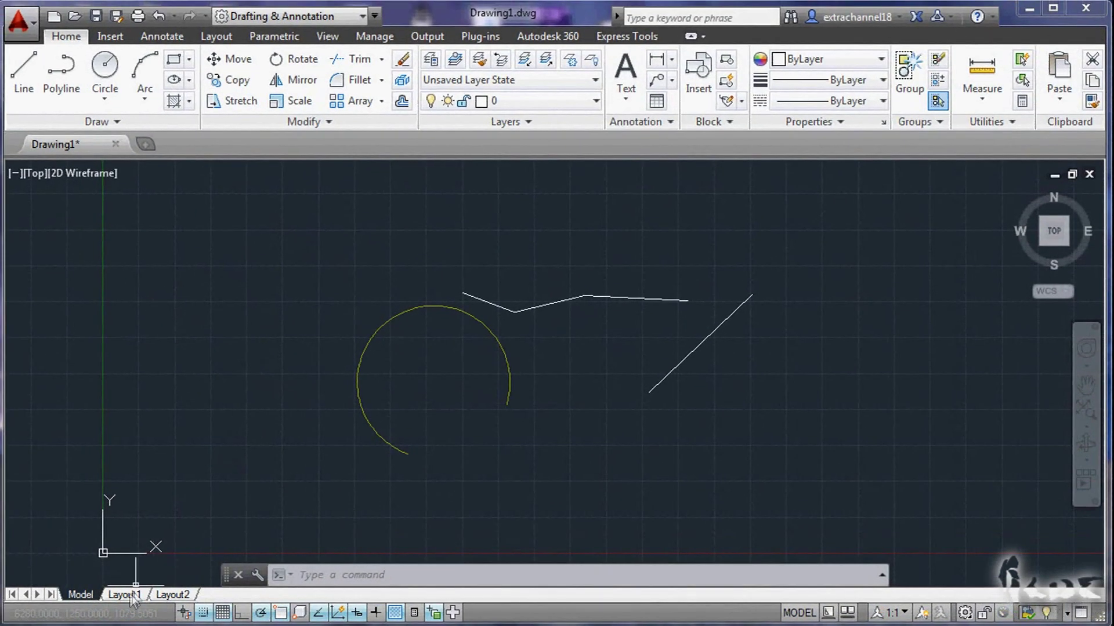
left_click(127, 596)
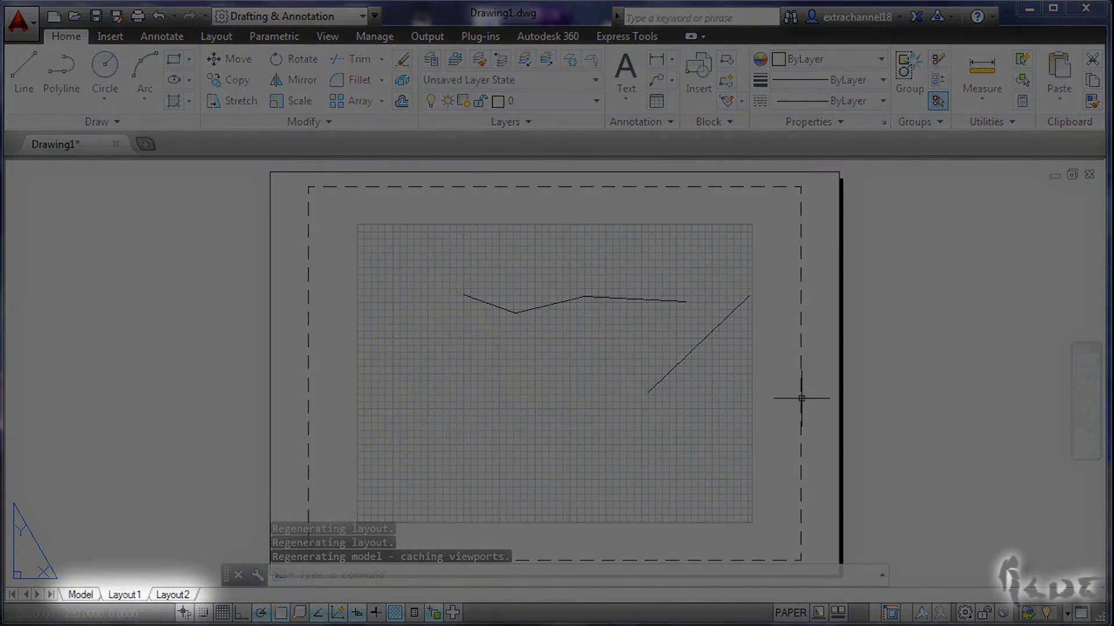
Browse Layout2 and Layout1, return to Model, and set the arc's colour to ByLayer
left_click(170, 600)
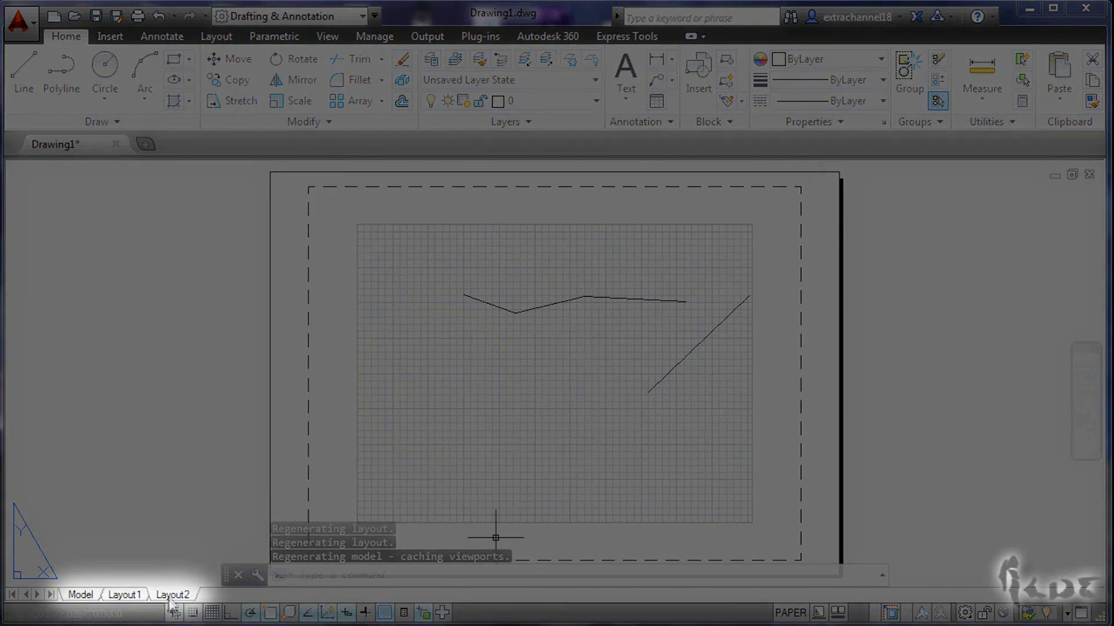
left_click(128, 597)
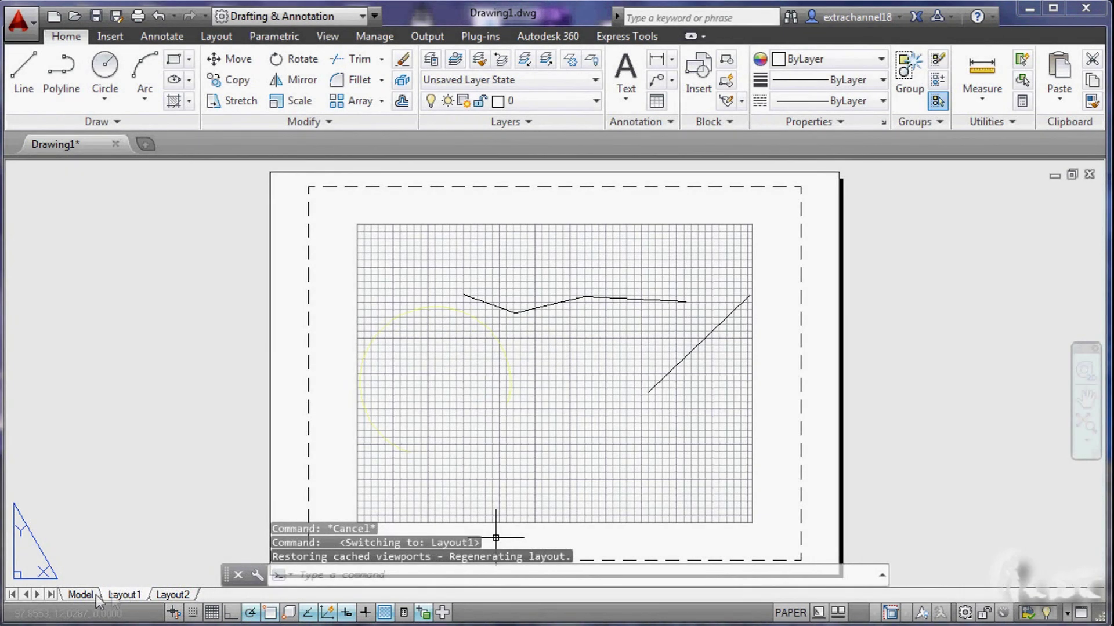
left_click(81, 595)
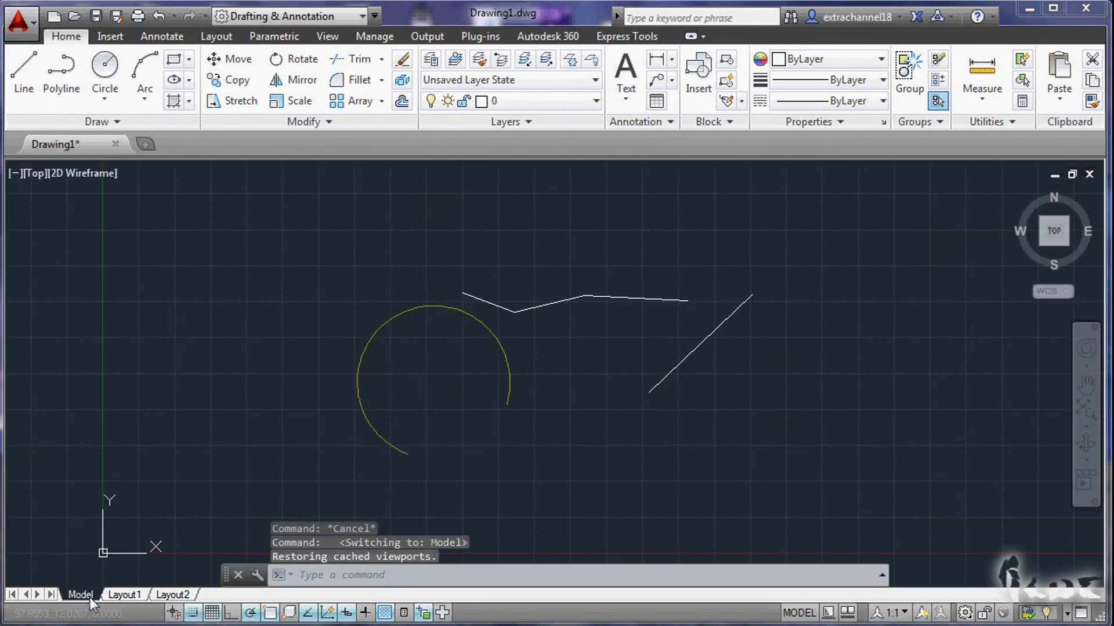
left_click(498, 336)
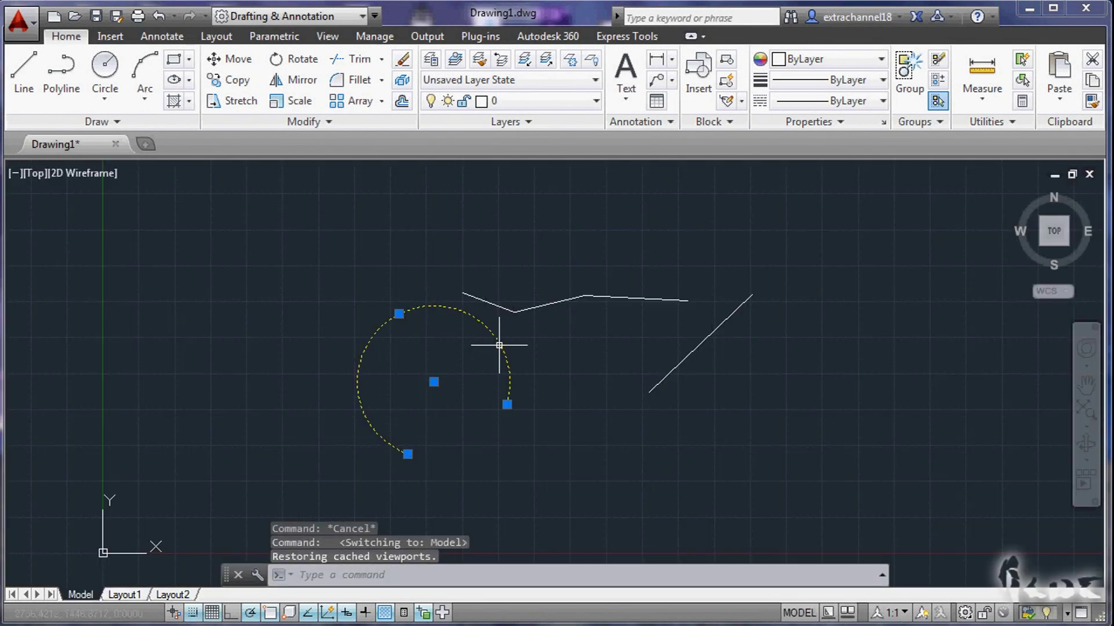
left_click(816, 60)
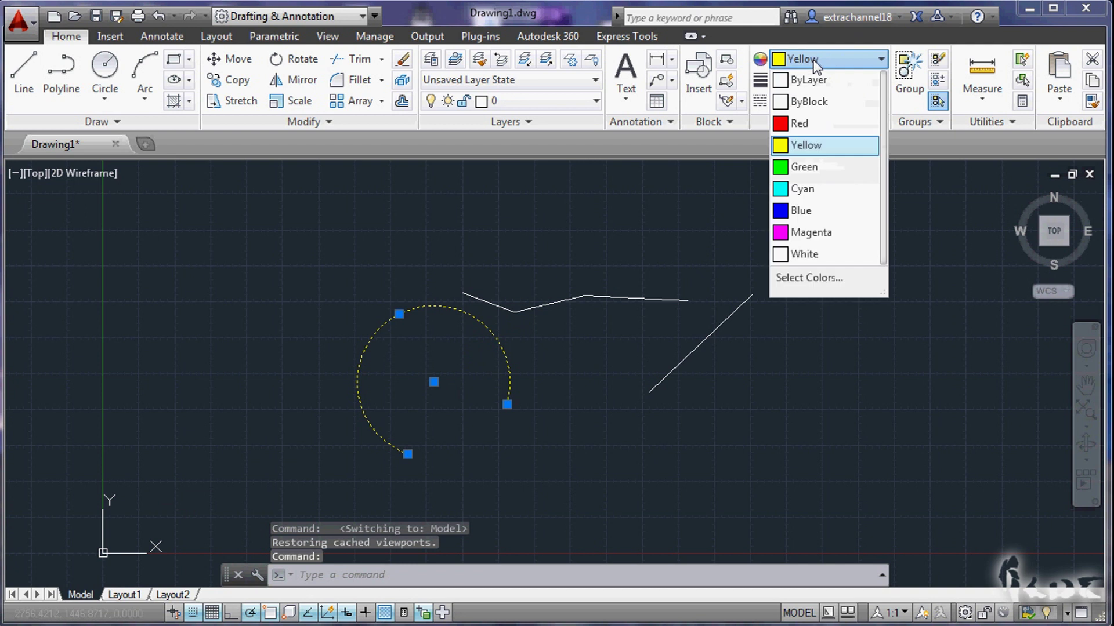
left_click(831, 93)
key("Escape")
Compare Layout1 with model space, turning the top view a quarter turn and back north-up
left_click(129, 595)
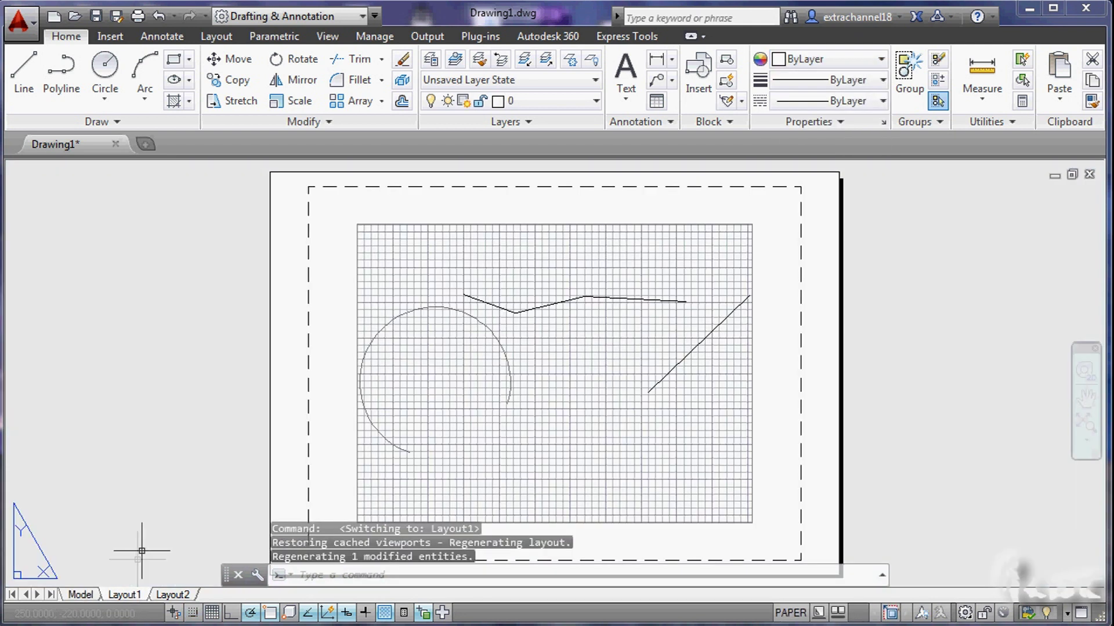
key("ctrl+Page_Up")
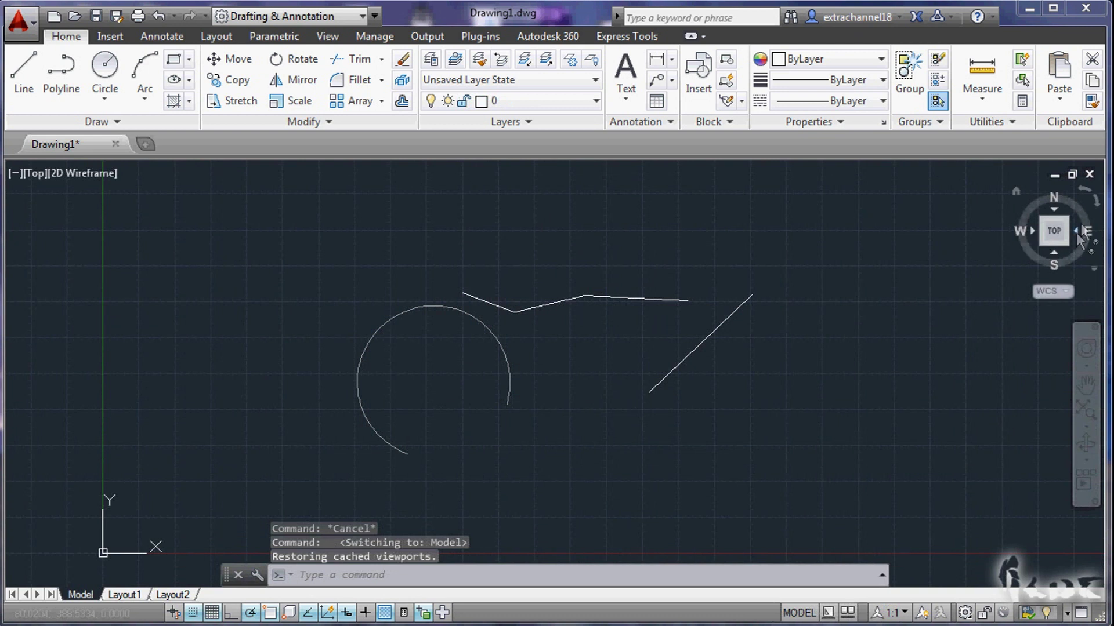
left_click(1097, 200)
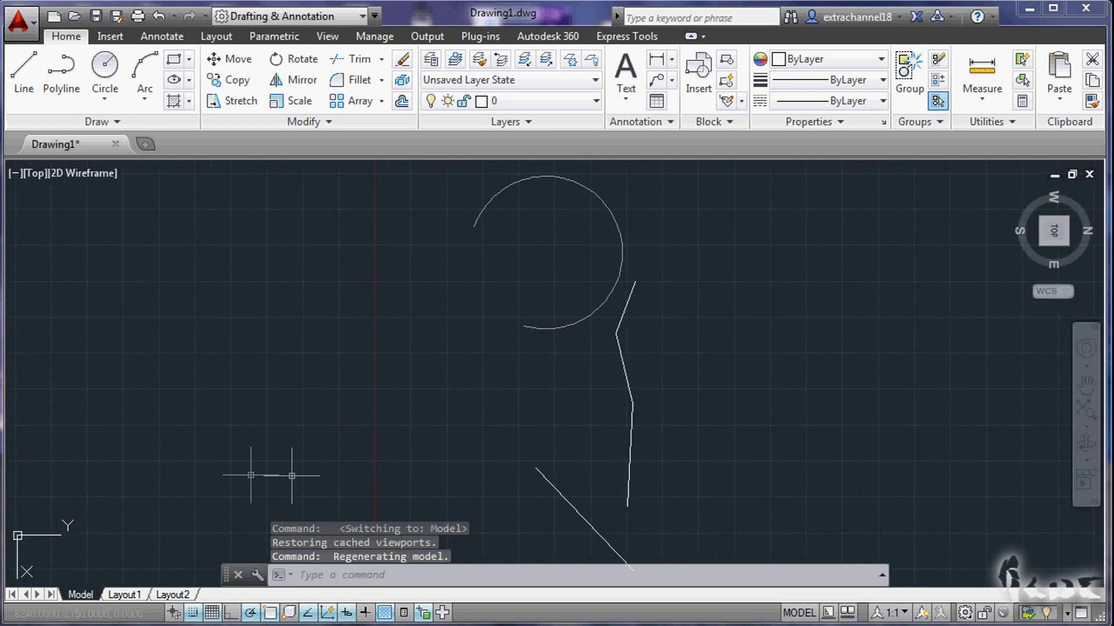
left_click(123, 595)
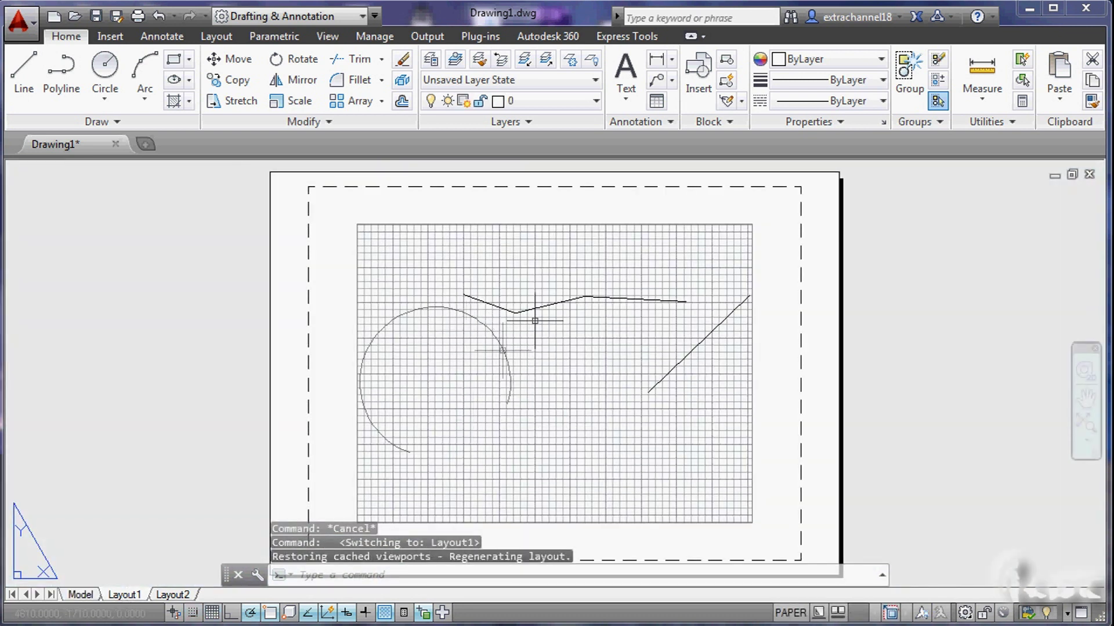
left_click(81, 595)
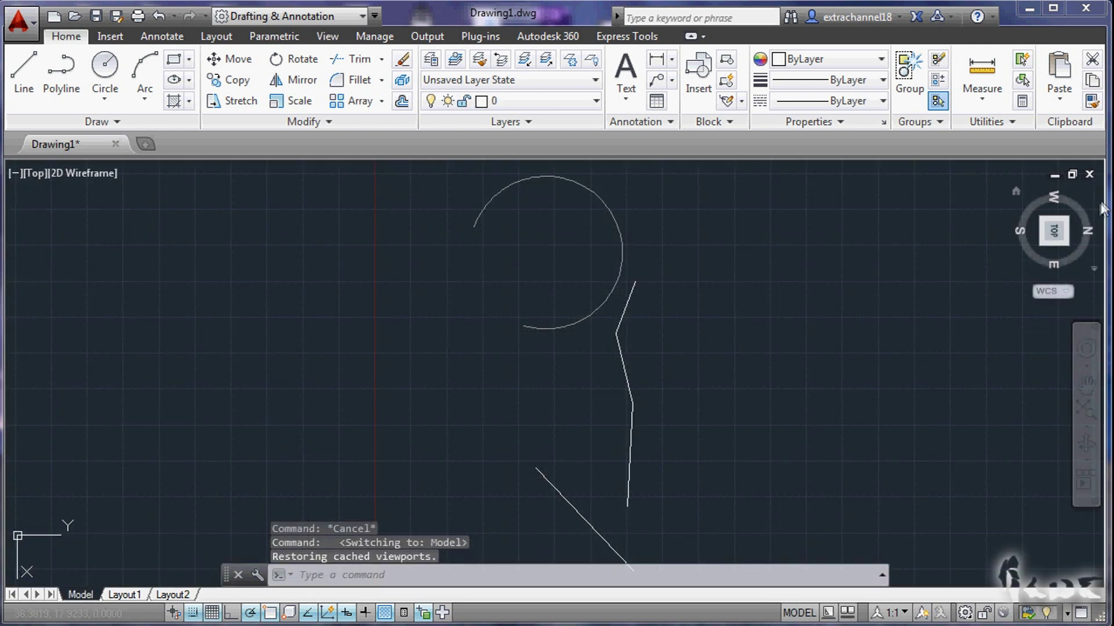
left_click(1095, 198)
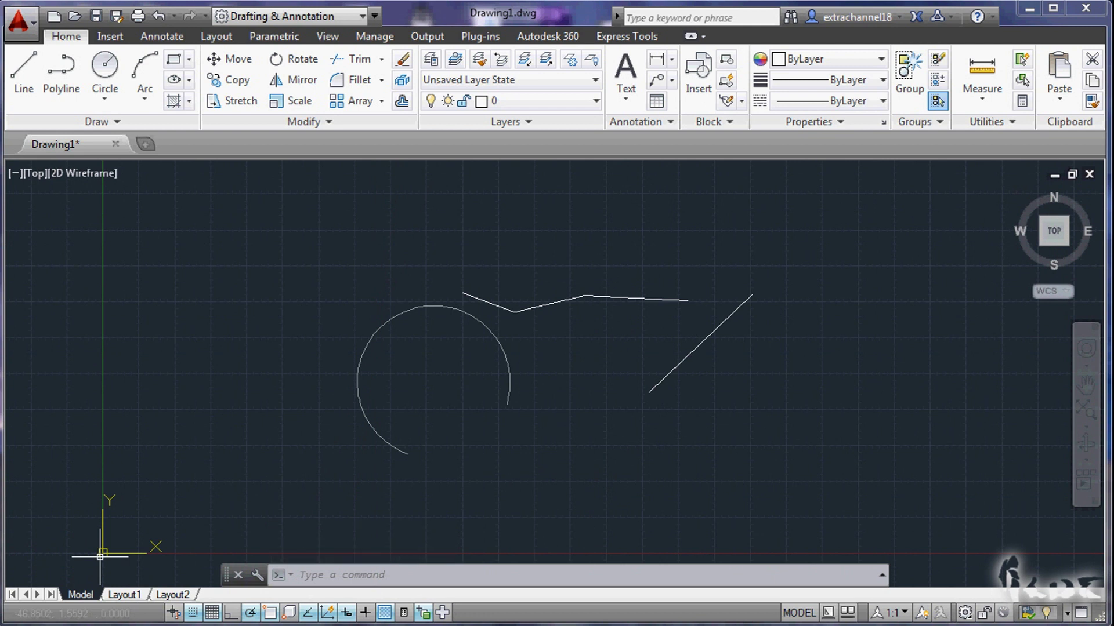
Move the UCS origin beside the arc and rotate its X axis to point down-right
left_click(104, 554)
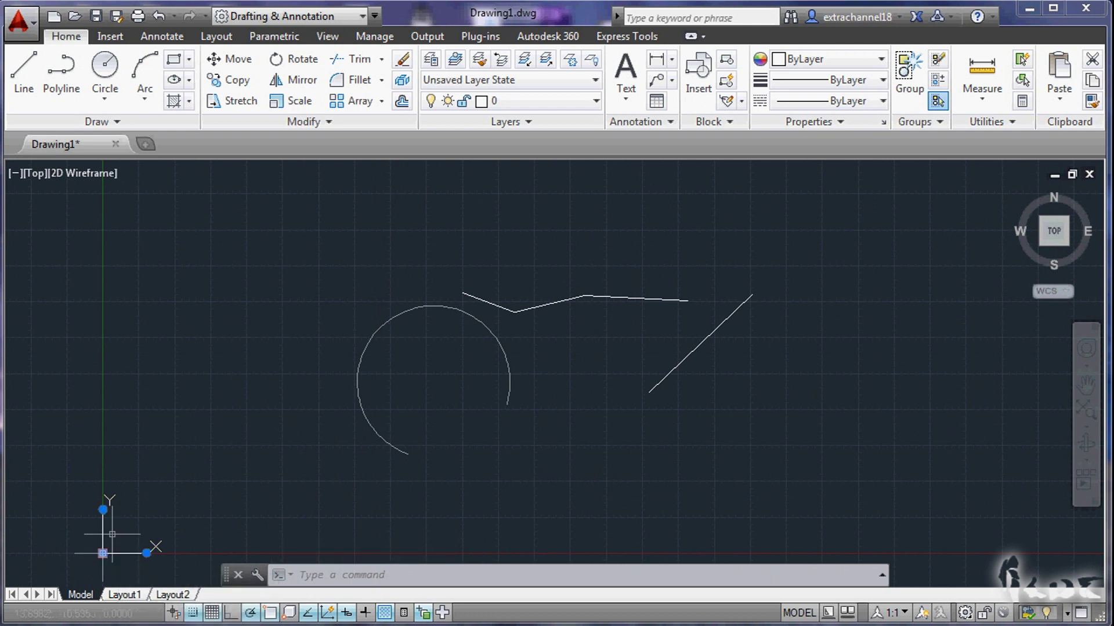
left_click(103, 554)
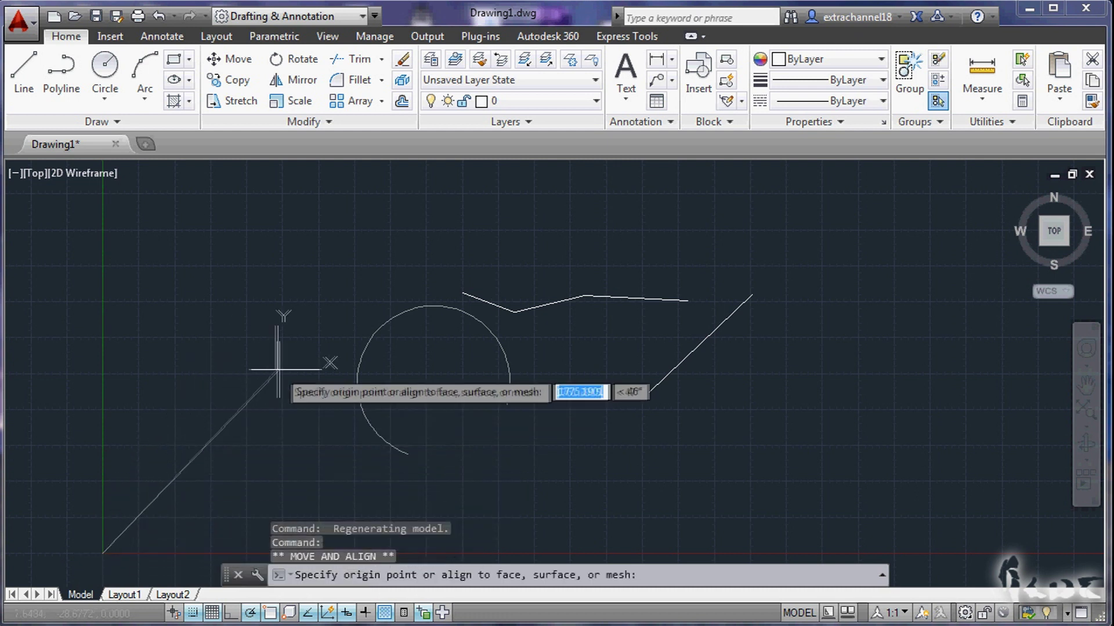
left_click(282, 368)
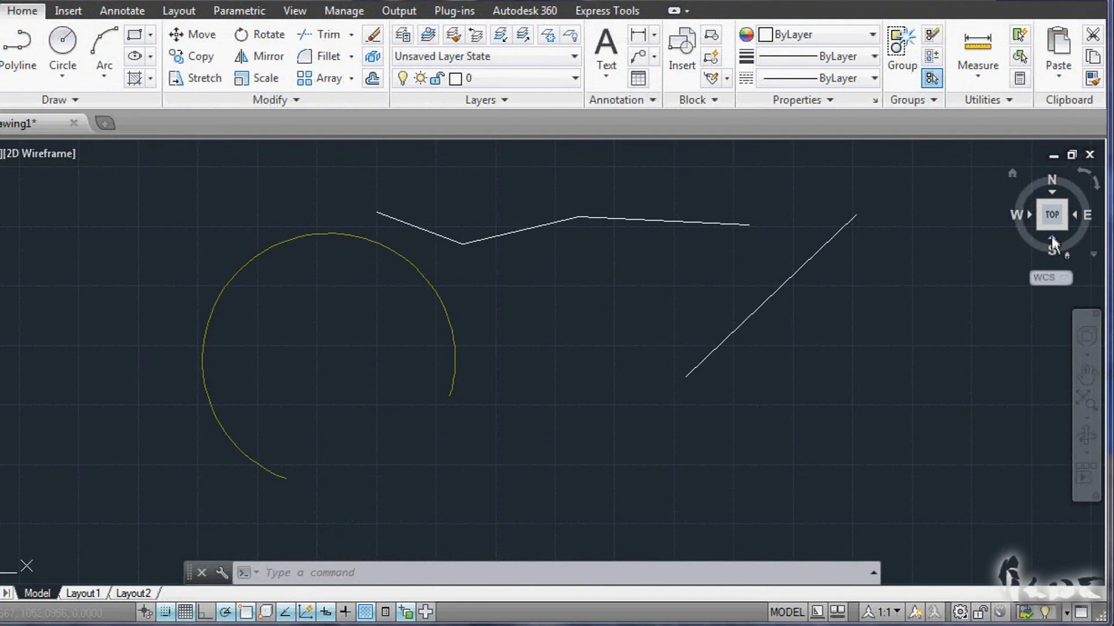
left_click(1051, 250)
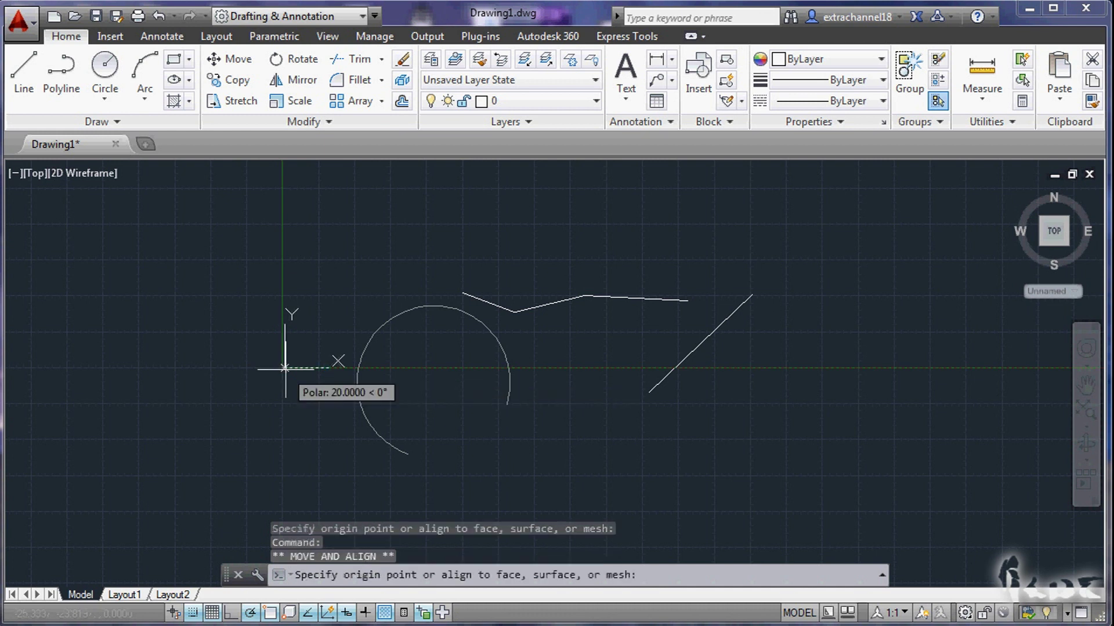
left_click(282, 423)
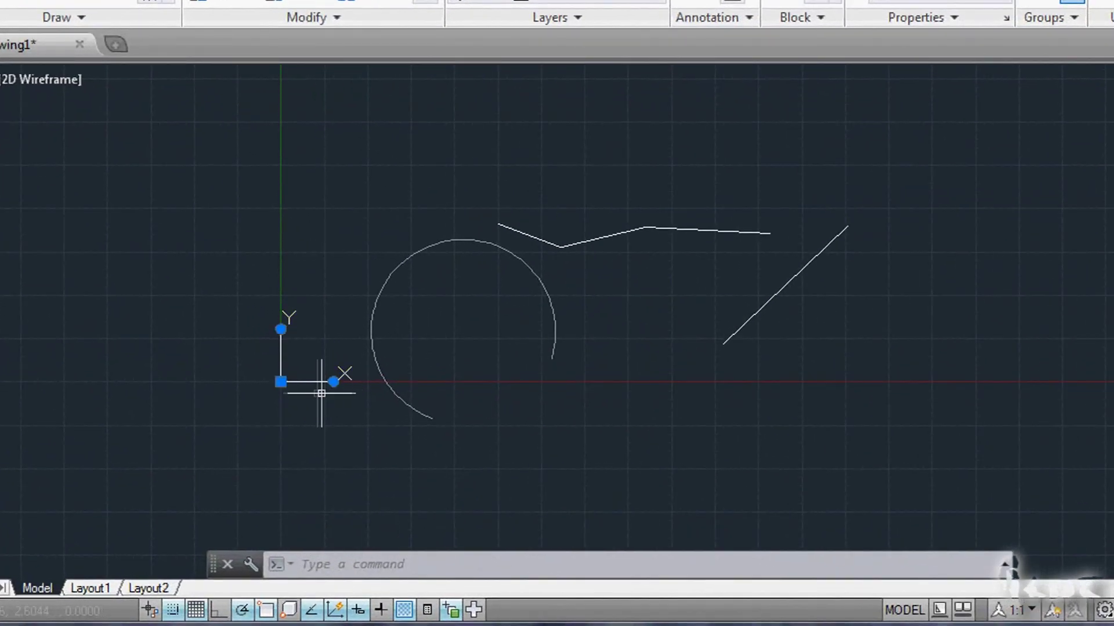
left_click(333, 382)
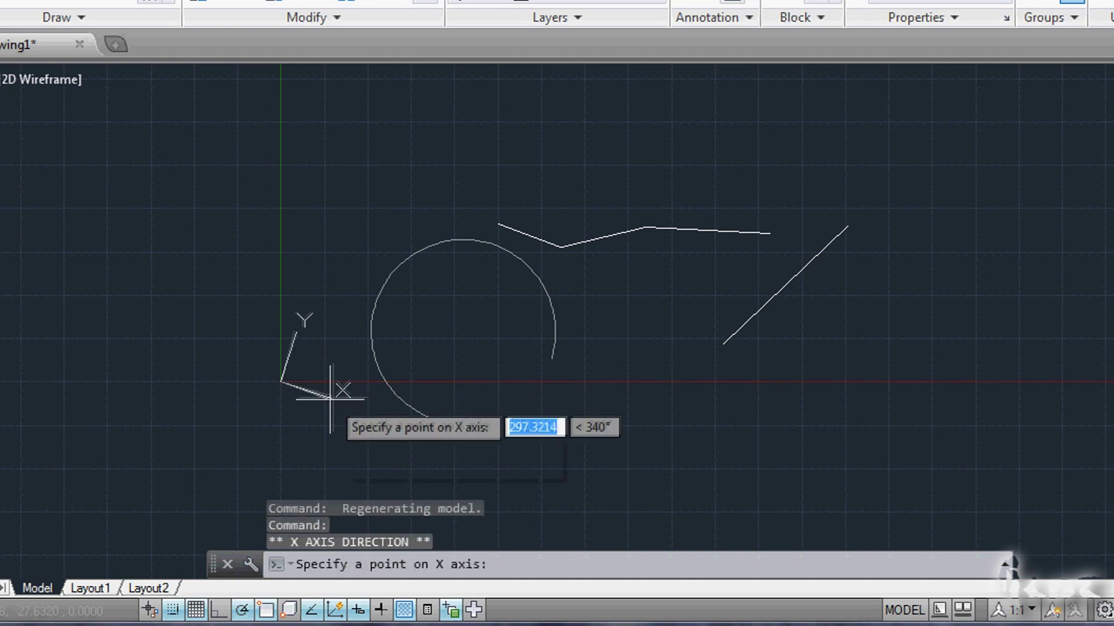
left_click(300, 412)
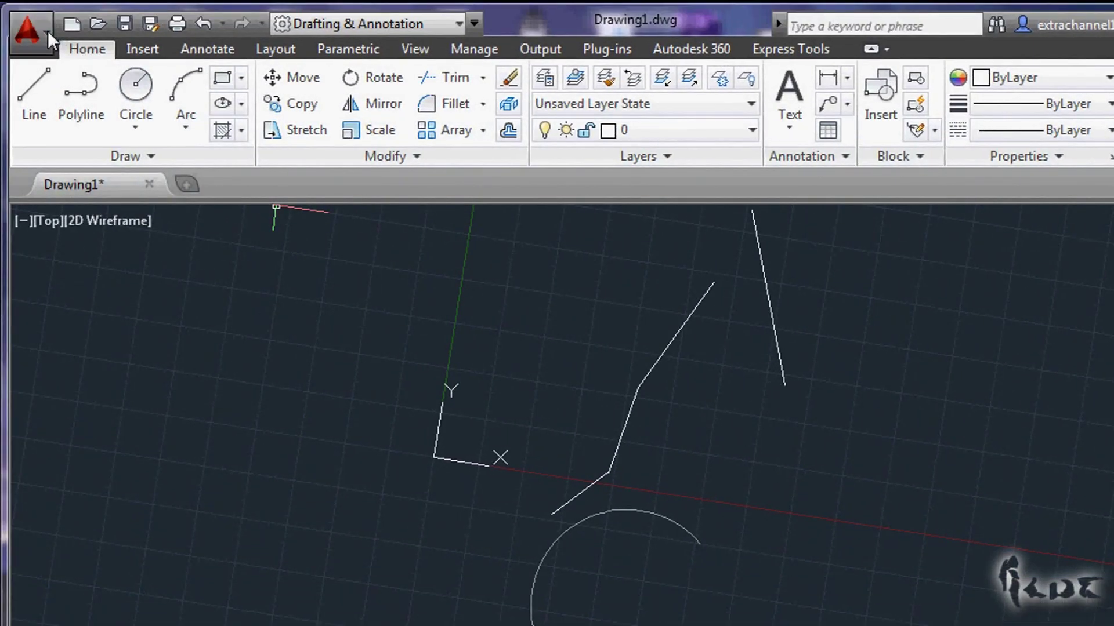
left_click(47, 31)
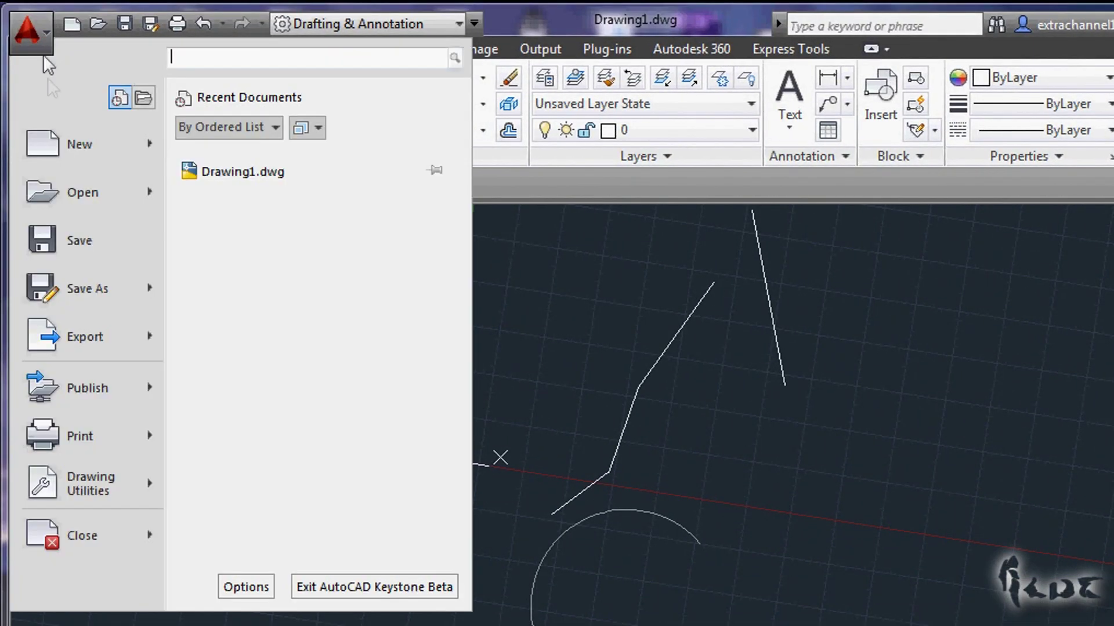
left_click(101, 297)
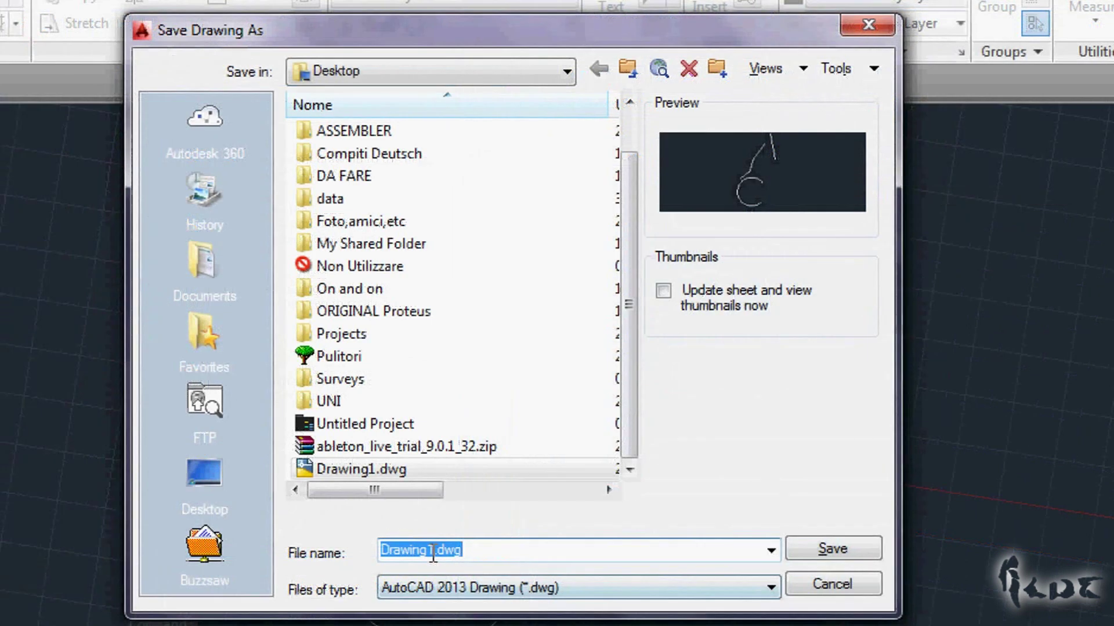
left_click(432, 551)
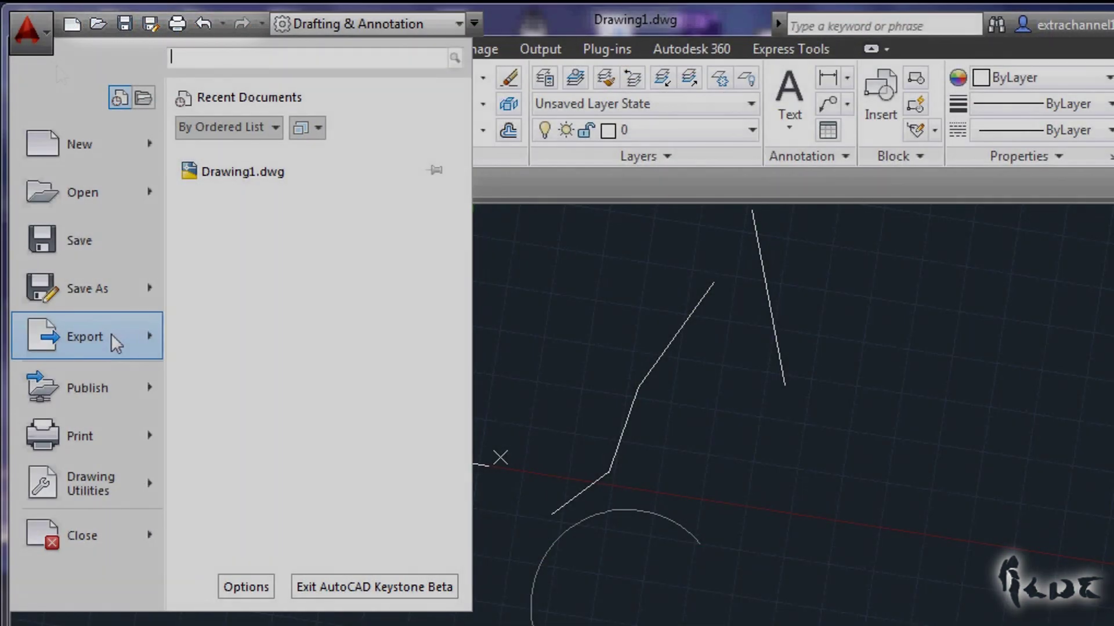
mouse_move(110, 333)
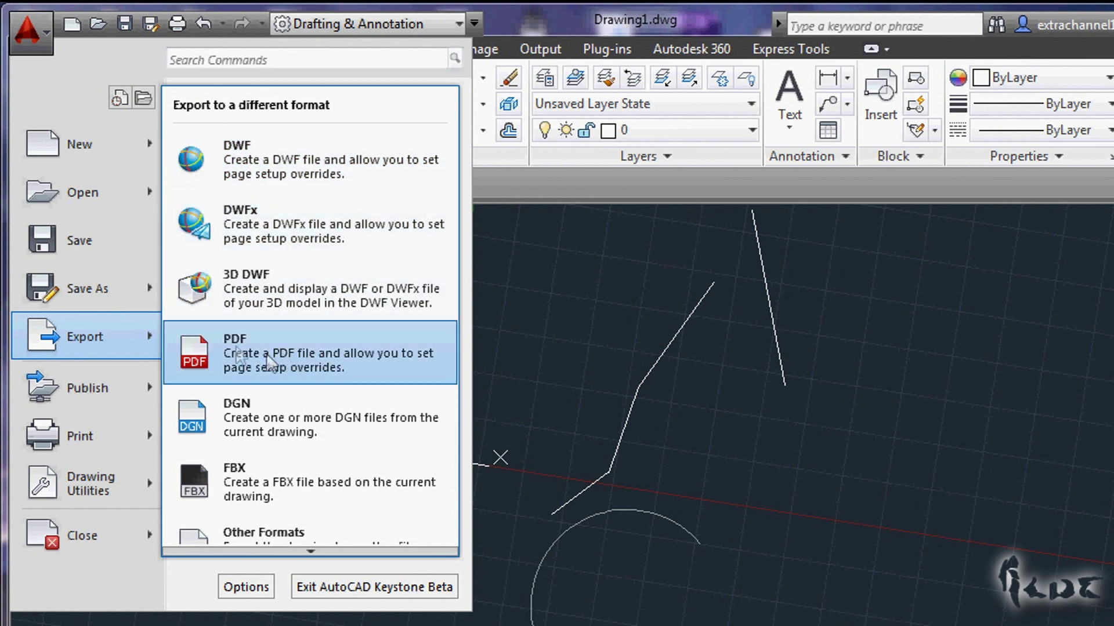
left_click(308, 359)
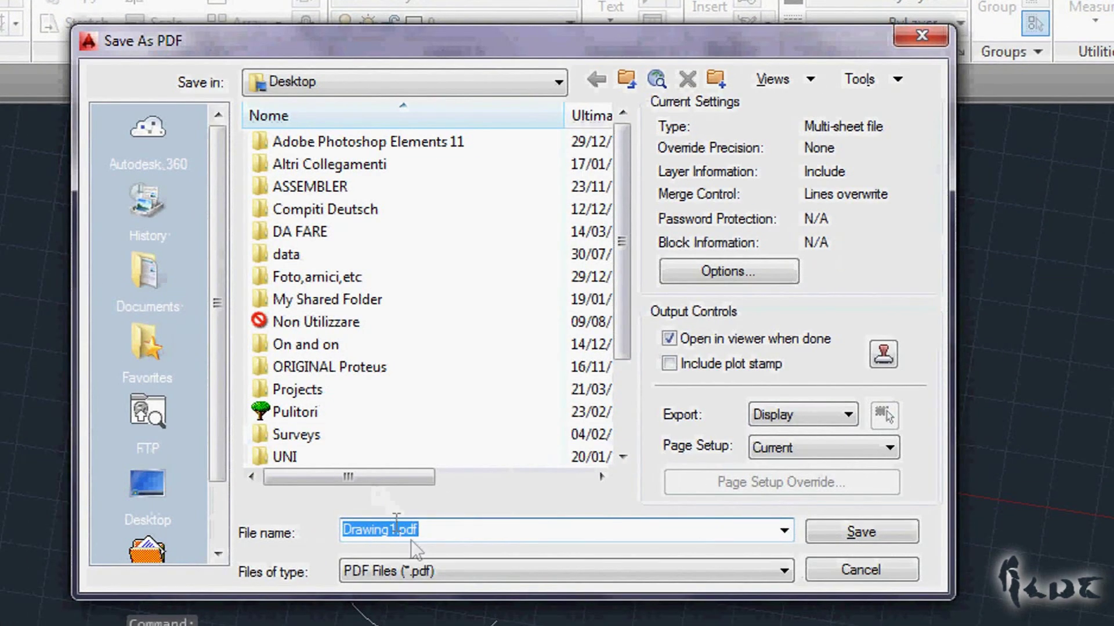
left_click(428, 530)
left_click_drag(427, 530, 385, 531)
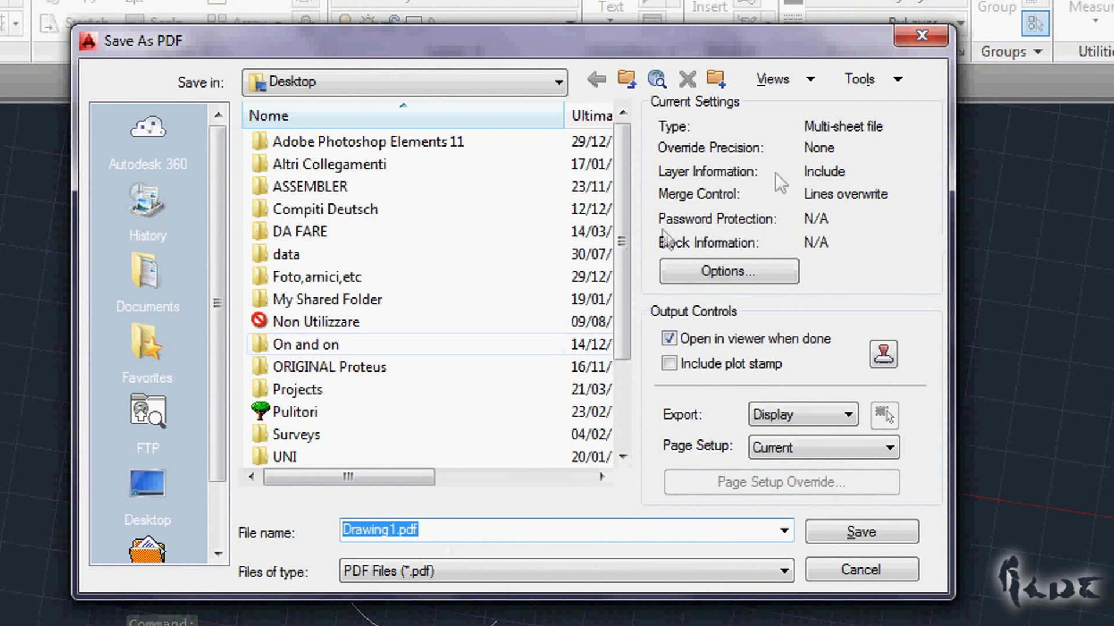
left_click(926, 36)
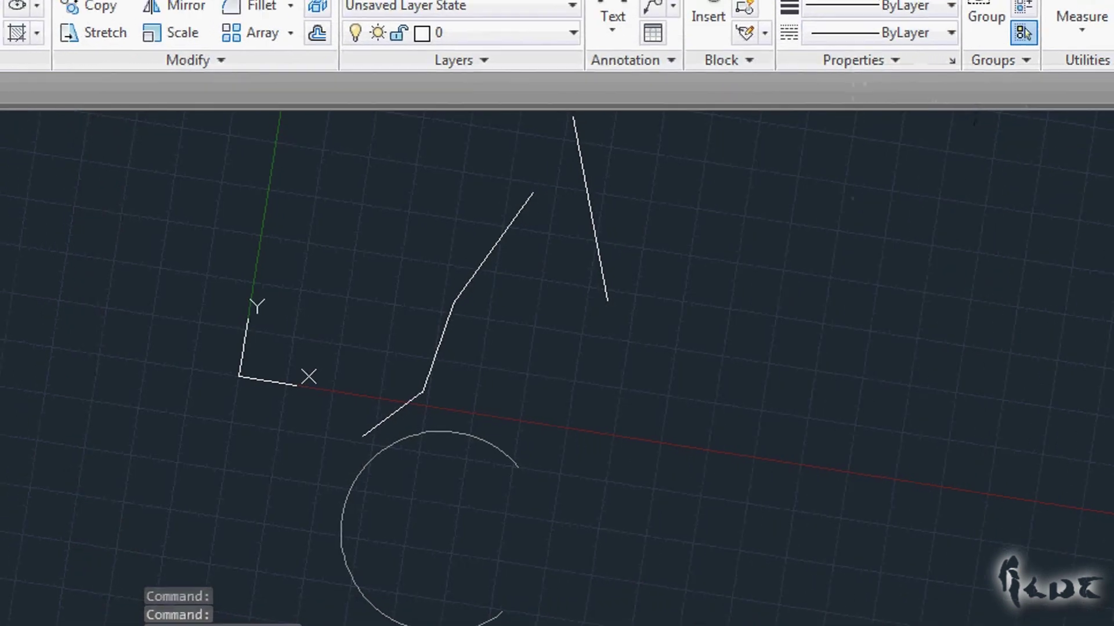